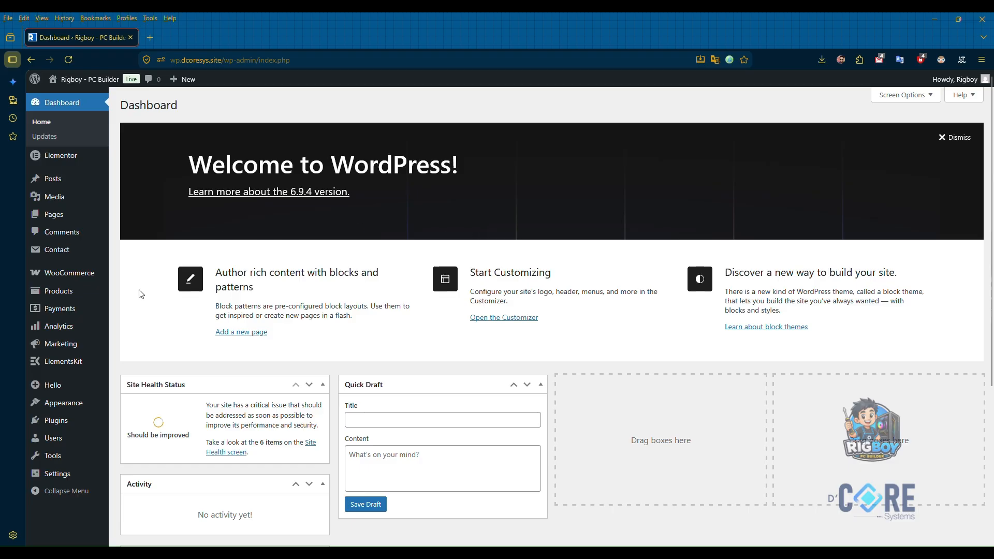
- Open the page for adding plugins and search the plugin directory for WooCommerce
{"action": "mouse_move", "coordinate": [72, 422]}
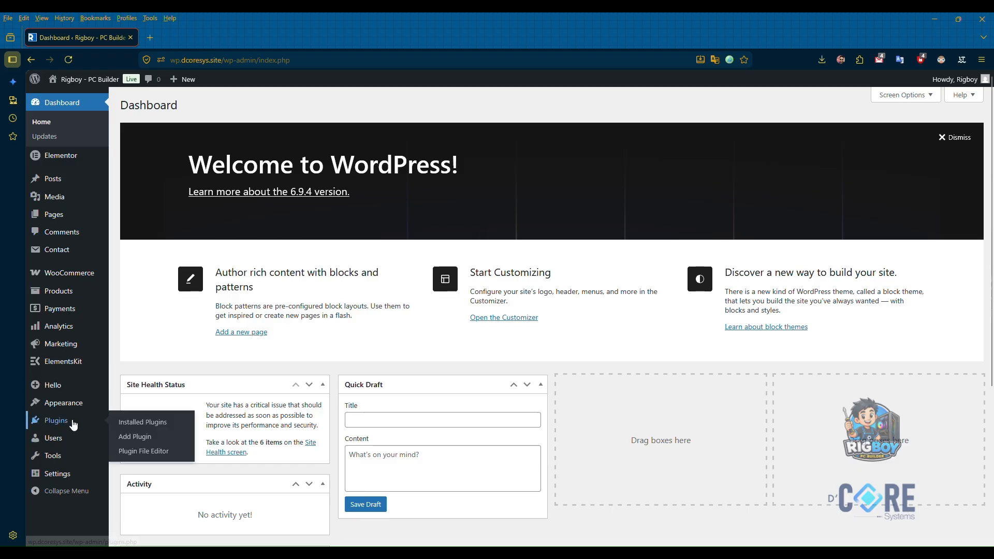
{"action": "left_click", "coordinate": [141, 437]}
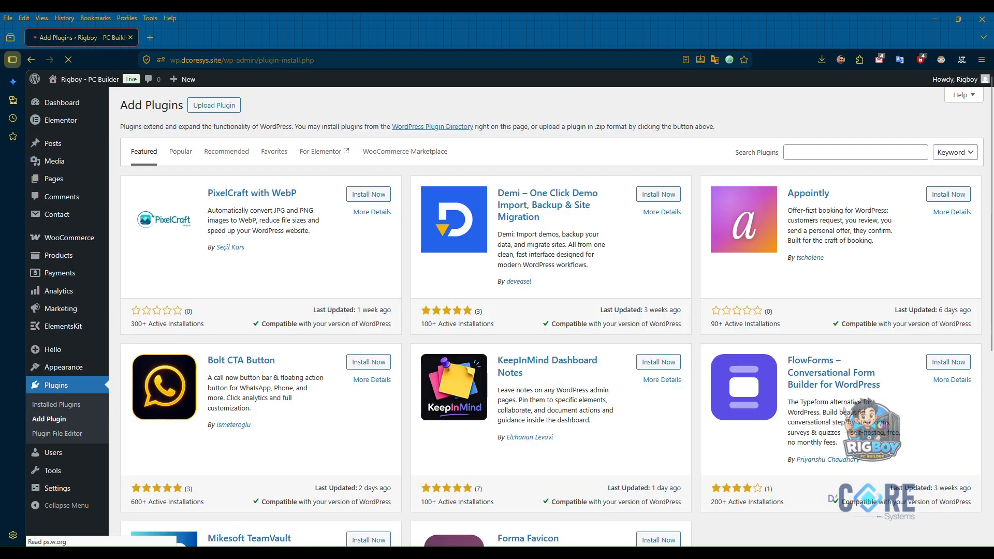
{"action": "left_click", "coordinate": [829, 148]}
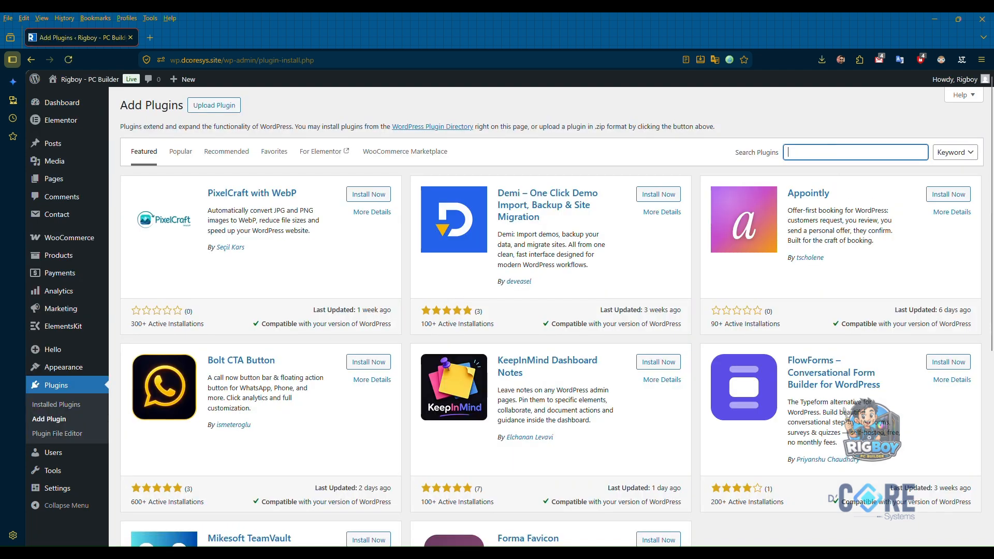
{"action": "type", "text": "woocomm"}
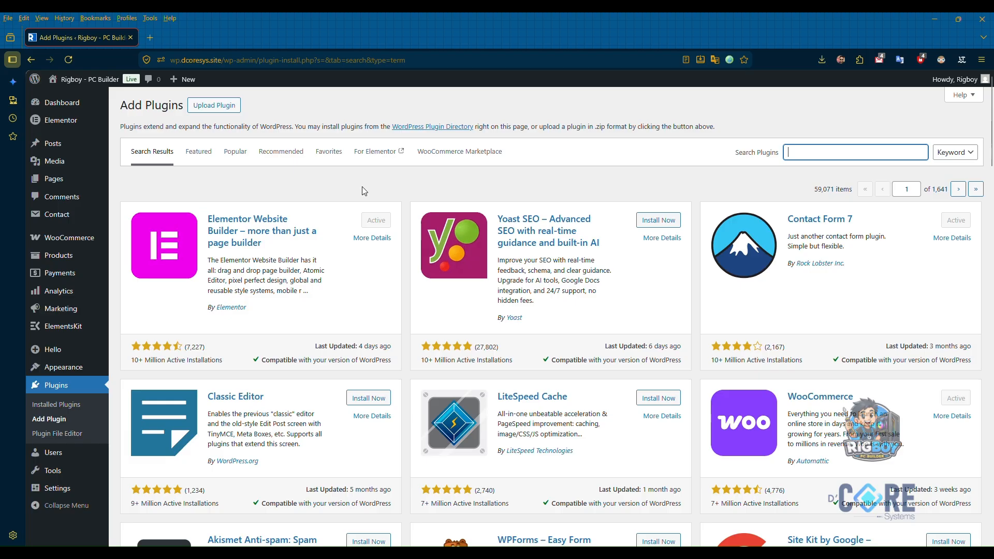
- Install and activate the Rigboy Pro plugin from rigboy-pro v2.0.1.zip in the rigboy-pro v201 folder
{"action": "left_click", "coordinate": [212, 105]}
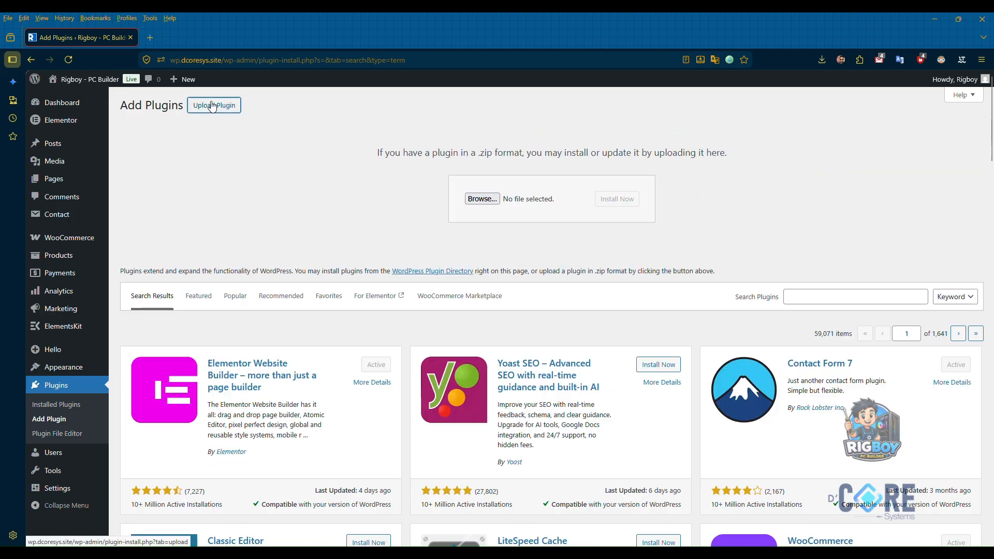
{"action": "left_click", "coordinate": [482, 200]}
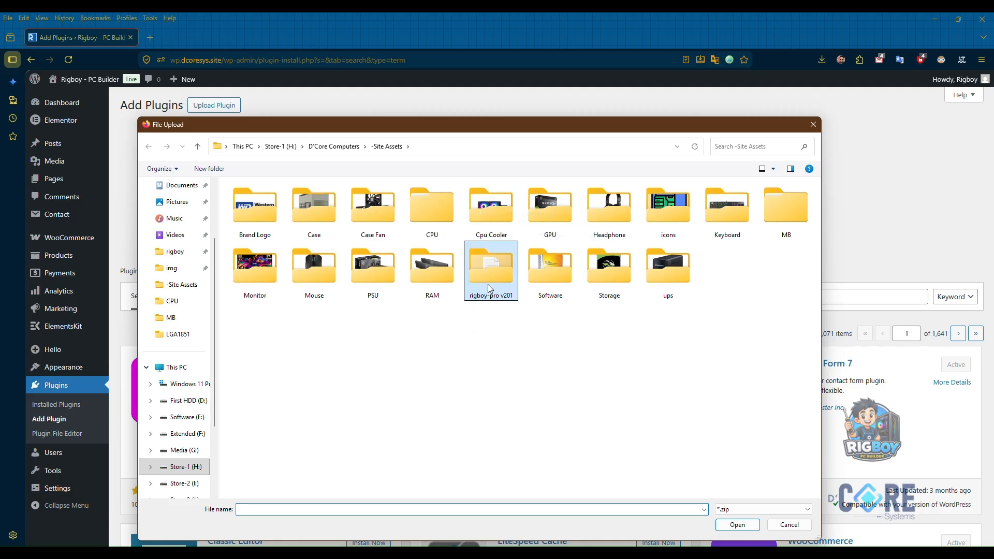
{"action": "double_click", "coordinate": [474, 288]}
{"action": "left_click", "coordinate": [298, 216]}
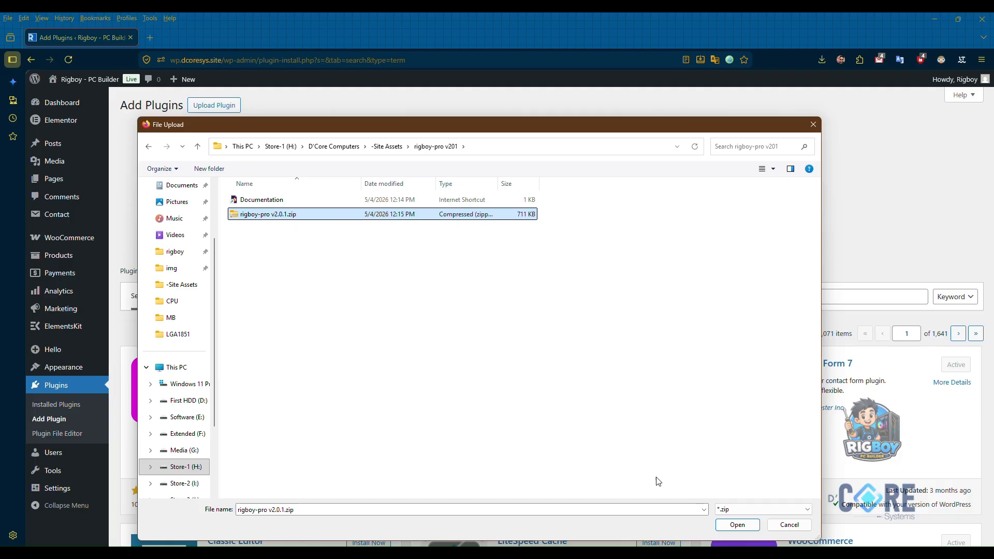
{"action": "left_click", "coordinate": [738, 525]}
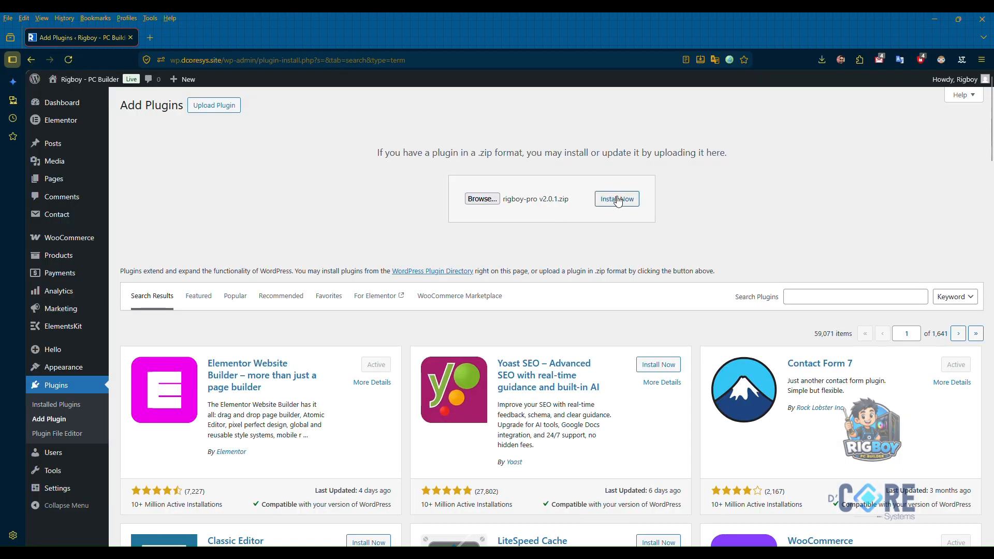
{"action": "left_click", "coordinate": [617, 200]}
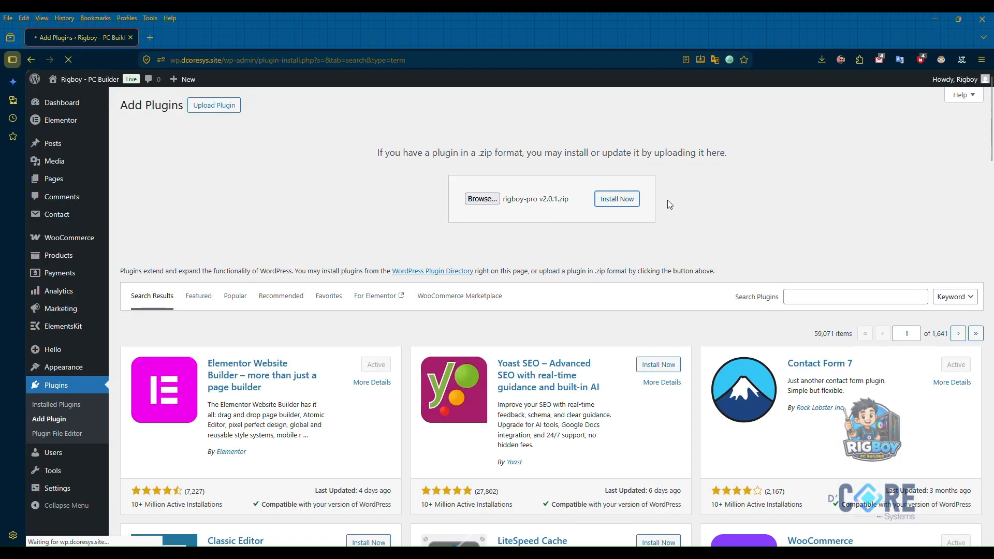
{"action": "left_click", "coordinate": [139, 190]}
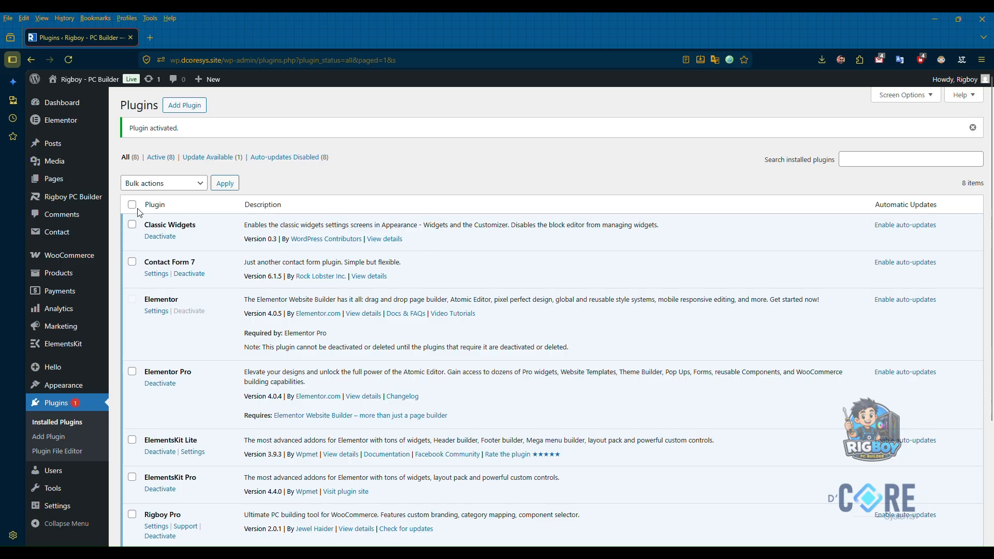
- Set Dcore-LogoLight.png as the brand logo in Rigboy PC Builder and save the settings
{"action": "left_click", "coordinate": [93, 202]}
{"action": "left_click", "coordinate": [93, 201]}
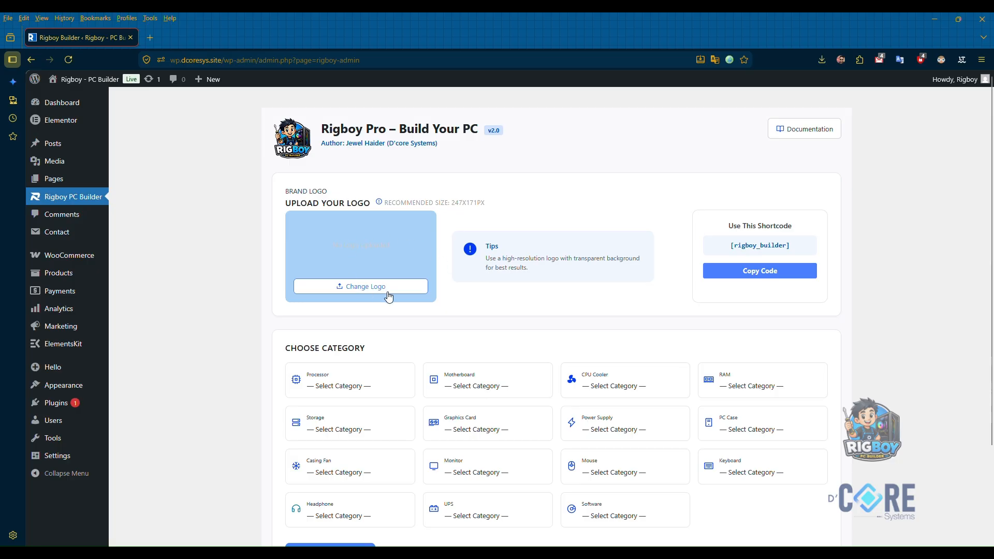
{"action": "left_click", "coordinate": [358, 288]}
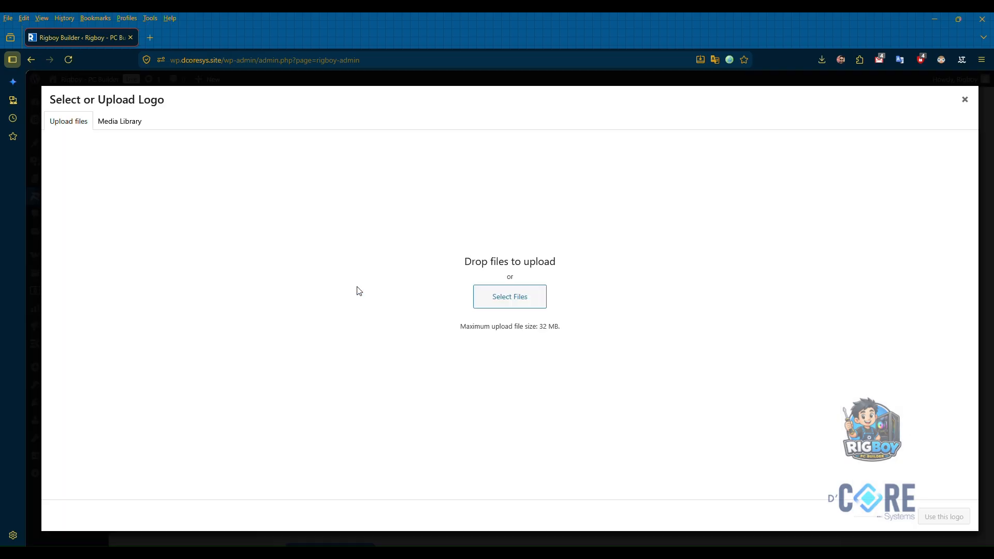
{"action": "left_click", "coordinate": [509, 297]}
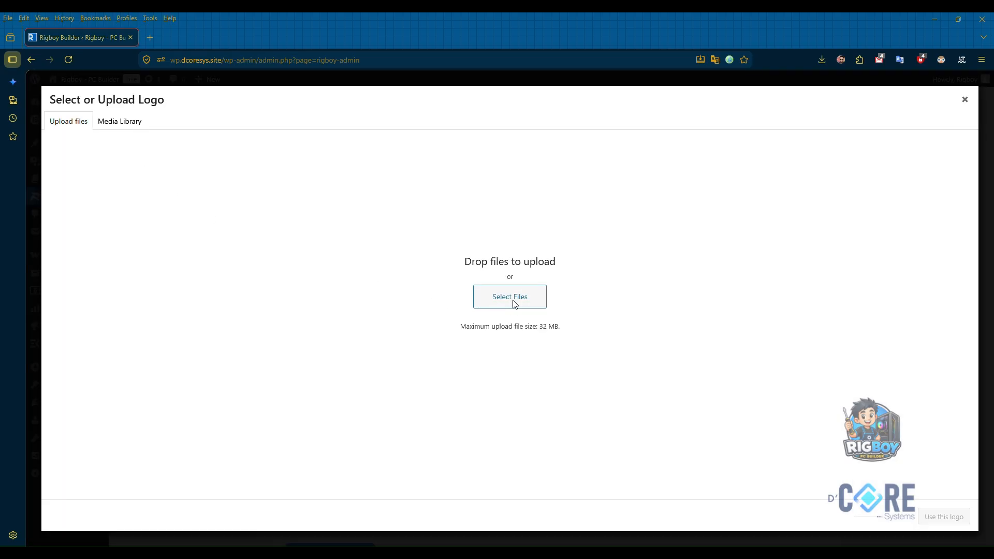
{"action": "left_click", "coordinate": [388, 147]}
{"action": "left_click", "coordinate": [773, 169]}
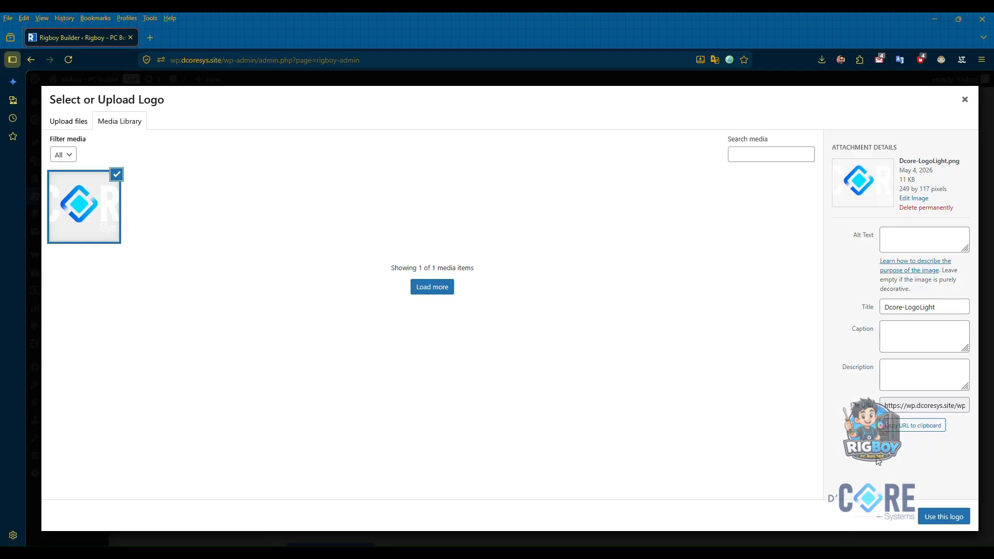
{"action": "left_click", "coordinate": [936, 515]}
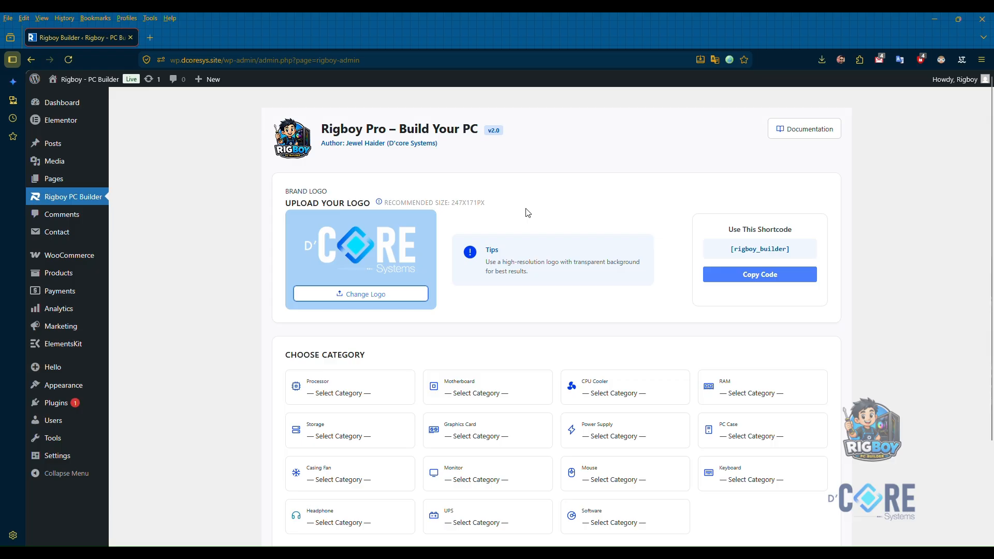
{"action": "scroll", "coordinate": [527, 213], "scroll_direction": "down", "scroll_amount": 1}
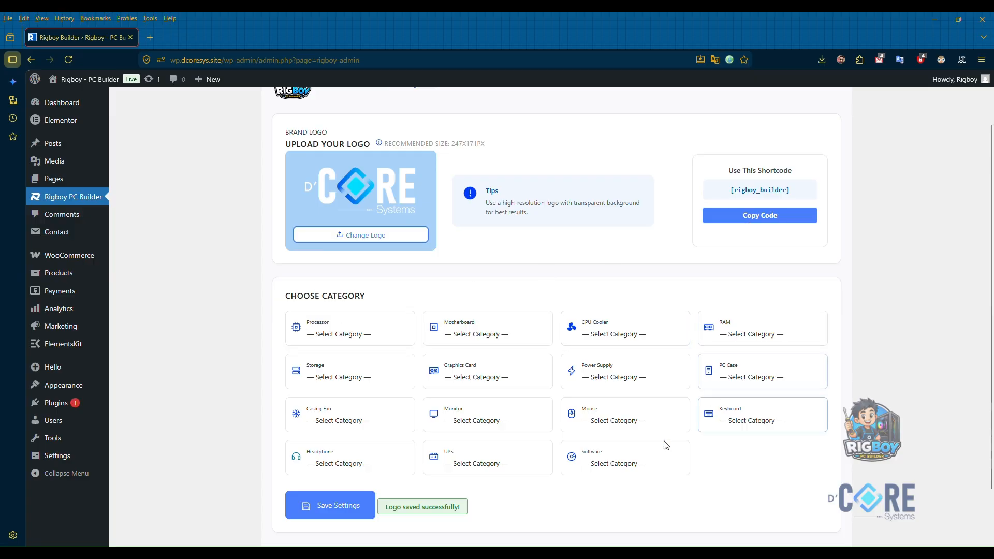
{"action": "left_click", "coordinate": [341, 504]}
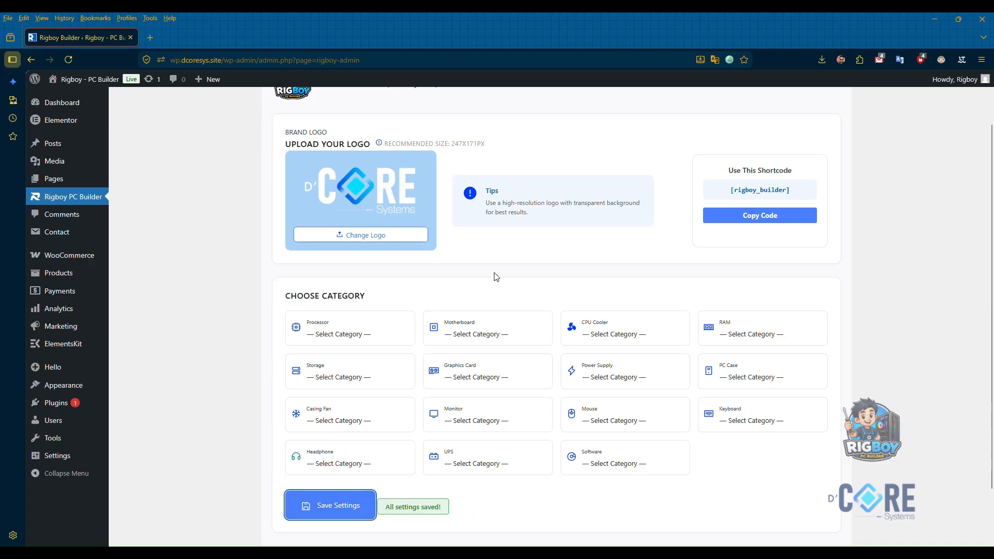
- Add a product category named Processor to the store's product categories
{"action": "mouse_move", "coordinate": [88, 274]}
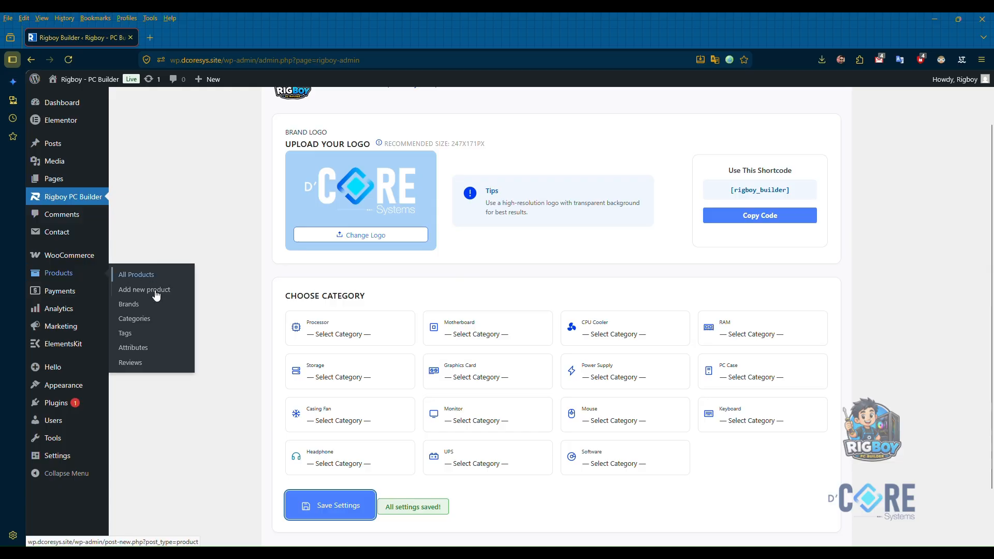
{"action": "left_click", "coordinate": [170, 320]}
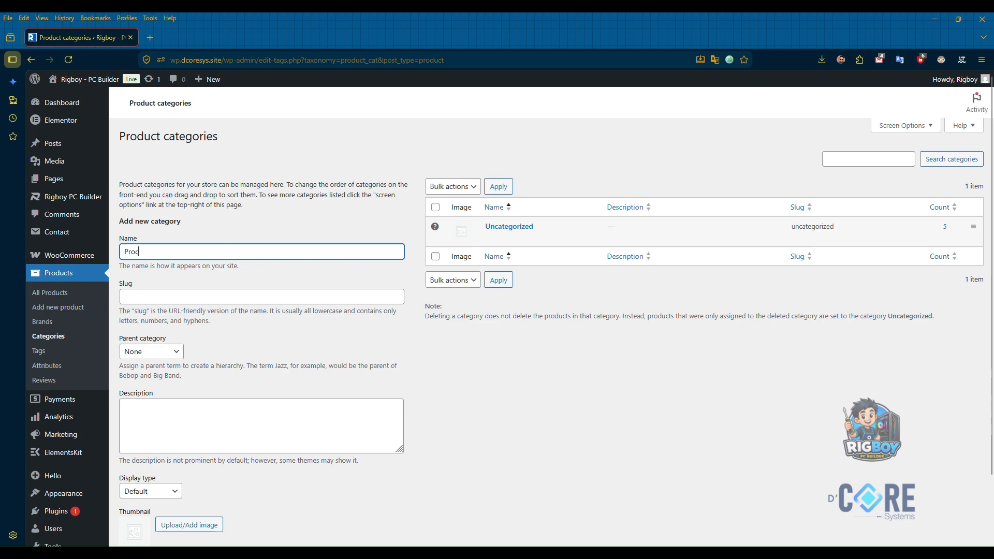
{"action": "type", "text": "Processor"}
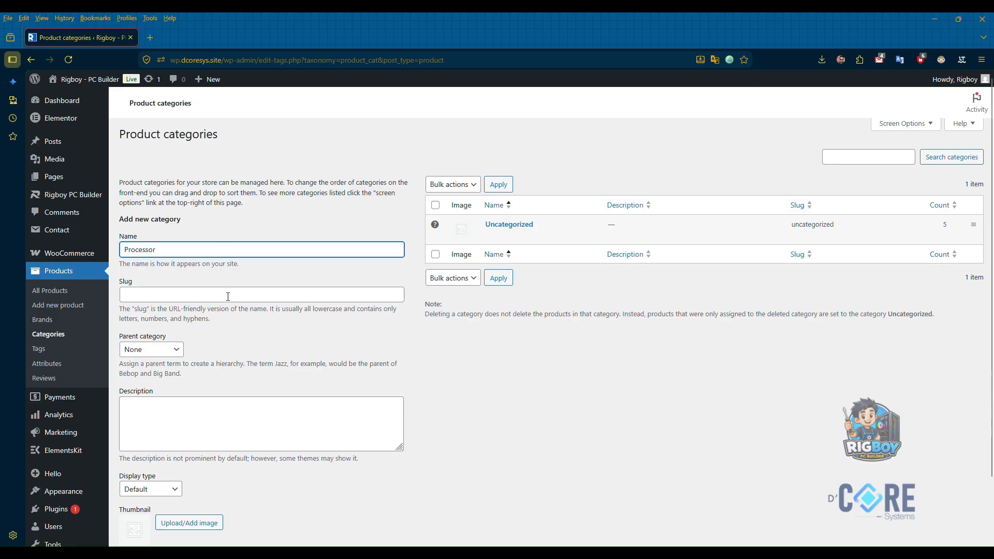
{"action": "scroll", "coordinate": [227, 295], "scroll_direction": "down", "scroll_amount": 2}
{"action": "left_click", "coordinate": [158, 506]}
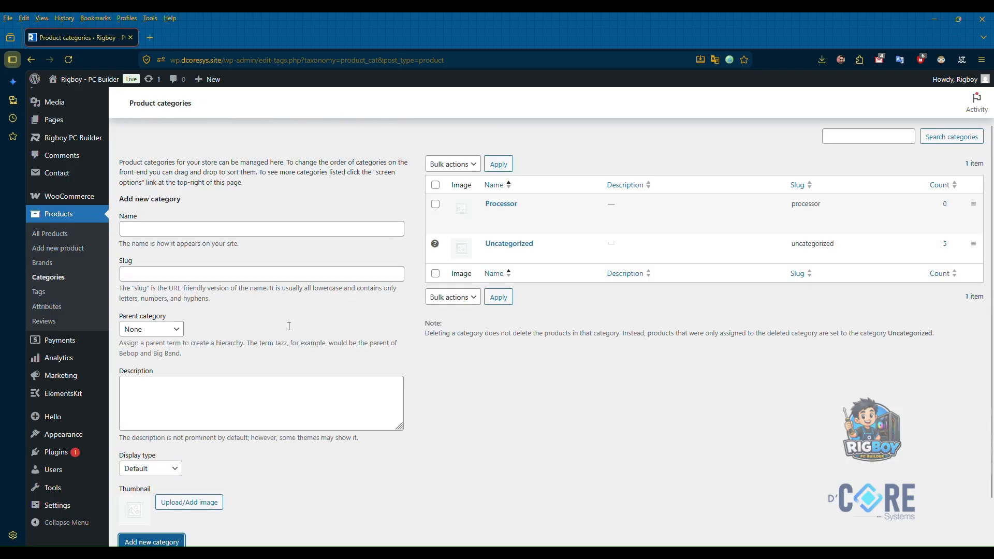
- Add two more product categories named Motherboard and Cpu Cooler
{"action": "left_click", "coordinate": [243, 231]}
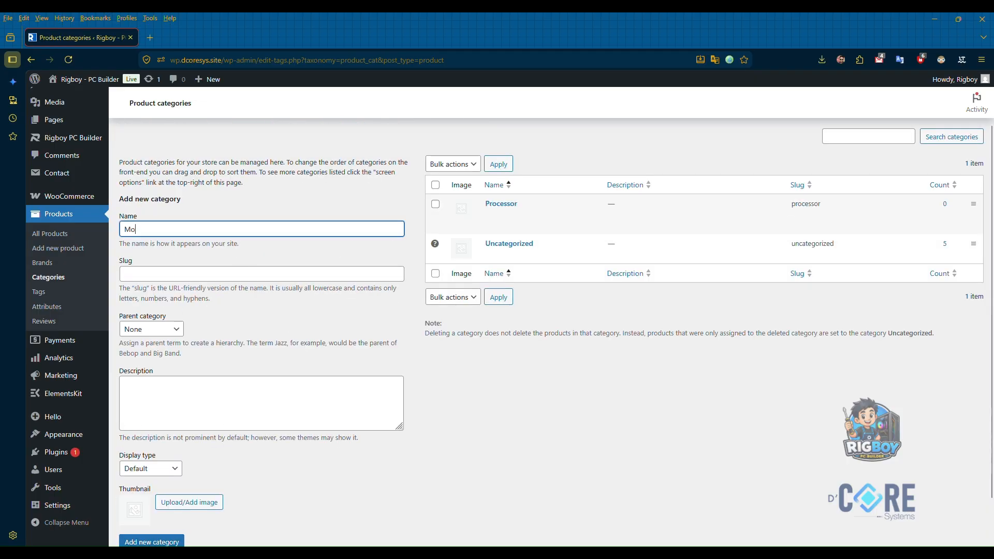
{"action": "type", "text": "Motherboard"}
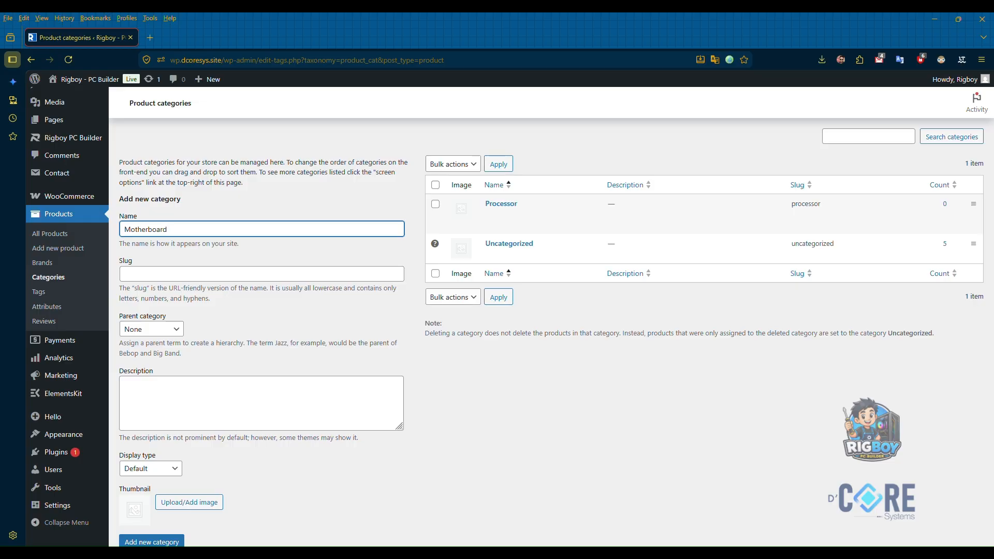
{"action": "key", "text": "Return"}
{"action": "type", "text": "C"}
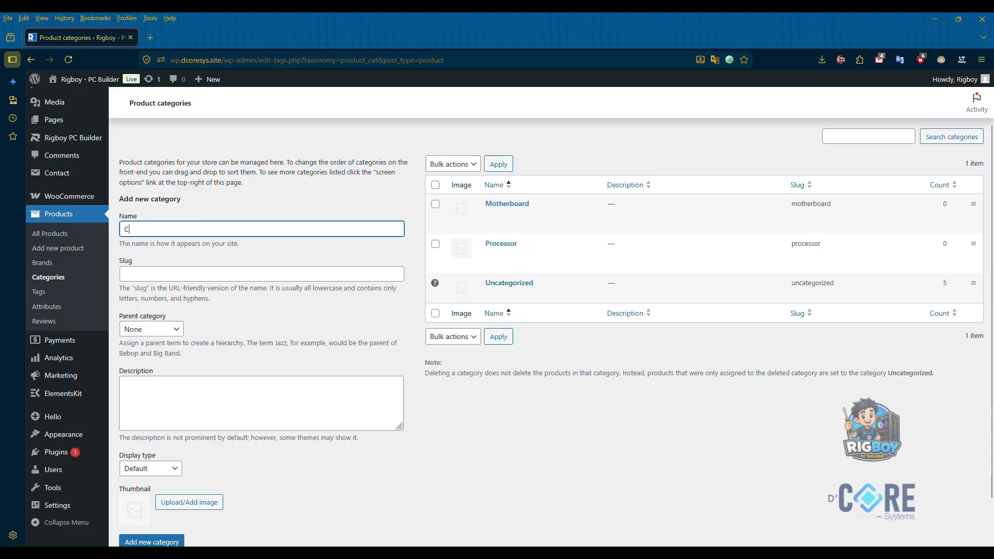
{"action": "type", "text": "pu Cooler"}
{"action": "scroll", "coordinate": [168, 464], "scroll_direction": "down", "scroll_amount": 2}
{"action": "left_click", "coordinate": [151, 490]}
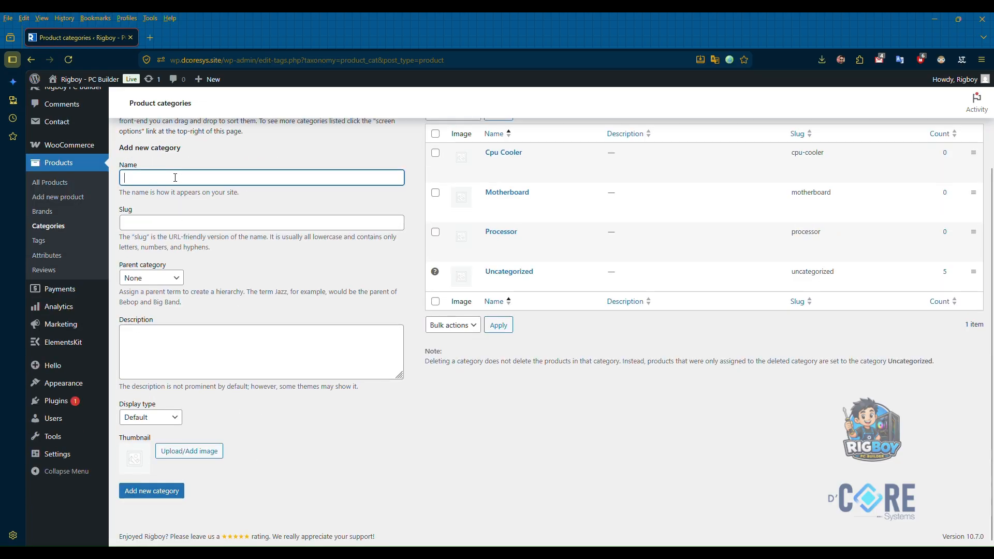
- Add the product categories Ram and Storage, copying the Storage name from the _catagory.txt list in Notepad
{"action": "type", "text": "Ram"}
{"action": "left_click", "coordinate": [152, 491]}
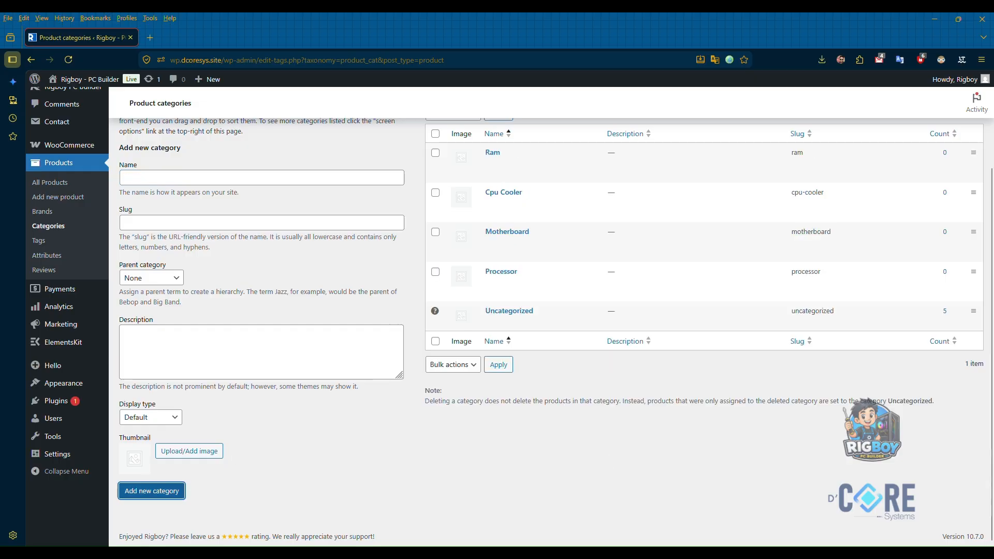
{"action": "left_click", "coordinate": [655, 552]}
{"action": "double_click", "coordinate": [510, 239]}
{"action": "key", "text": "ctrl+c"}
{"action": "left_click", "coordinate": [178, 177]}
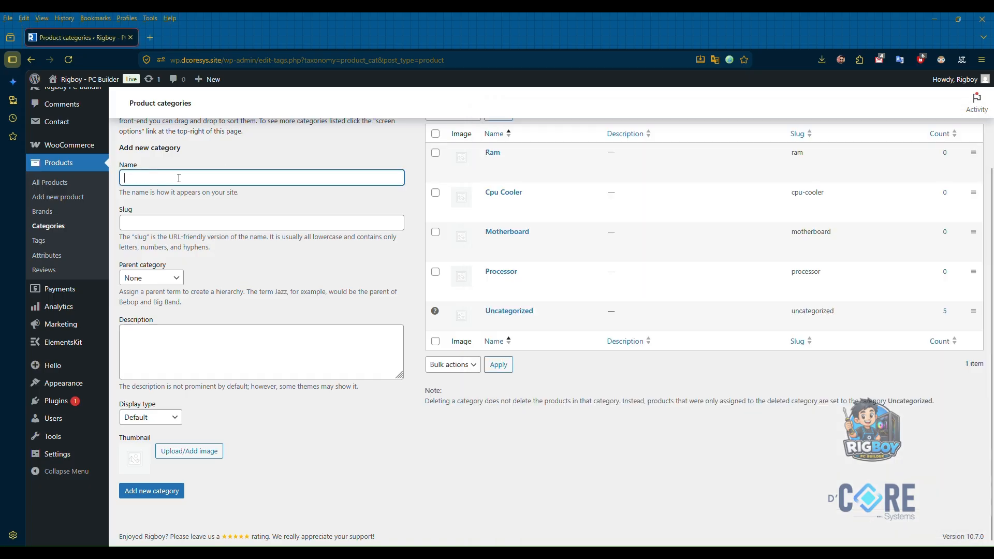
{"action": "key", "text": "ctrl+v"}
{"action": "left_click", "coordinate": [152, 491]}
- Add a Graphics Card product category using the name from the _catagory.txt list
{"action": "left_click", "coordinate": [655, 552]}
{"action": "left_click_drag", "start_coordinate": [543, 257], "coordinate": [478, 256]}
{"action": "left_click", "coordinate": [177, 177]}
{"action": "key", "text": "ctrl+v"}
{"action": "left_click", "coordinate": [152, 490]}
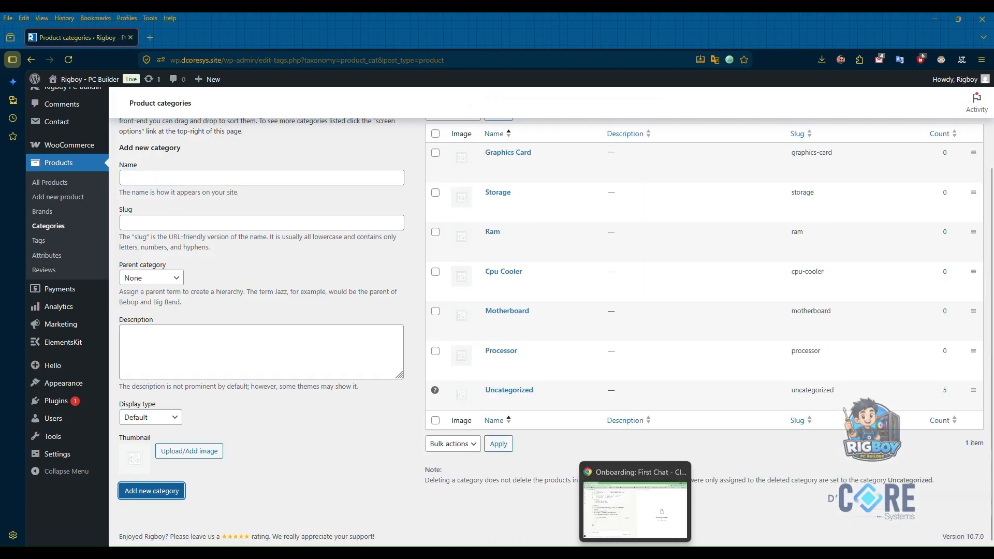
- Add a Power Supply product category using the name from the _catagory.txt list
{"action": "left_click", "coordinate": [655, 553]}
{"action": "key", "text": "ctrl+c"}
{"action": "left_click", "coordinate": [178, 178]}
{"action": "key", "text": "ctrl+v"}
{"action": "left_click_drag", "start_coordinate": [540, 277], "coordinate": [485, 296]}
{"action": "left_click", "coordinate": [151, 490]}
- Add the product categories PC Case and Casing Fan, copying their names from the _catagory.txt list
{"action": "left_click", "coordinate": [655, 553]}
{"action": "key", "text": "ctrl+c"}
{"action": "left_click", "coordinate": [177, 177]}
{"action": "key", "text": "ctrl+v"}
{"action": "left_click", "coordinate": [152, 490]}
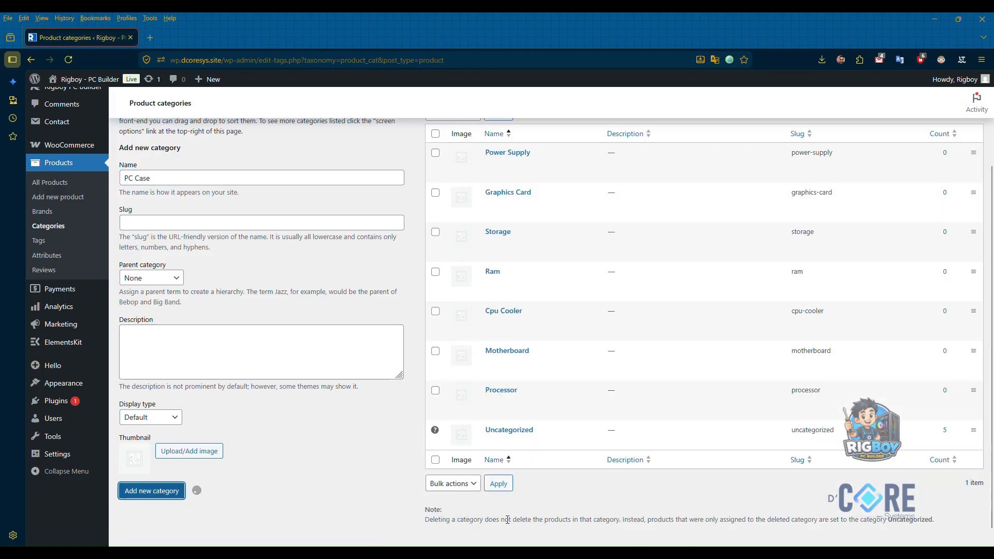
{"action": "left_click", "coordinate": [655, 553]}
- Copy Monitor from the _catagory.txt list and add it as a product category
{"action": "left_click", "coordinate": [655, 552]}
{"action": "double_click", "coordinate": [505, 332]}
{"action": "key", "text": "ctrl+c"}
{"action": "left_click", "coordinate": [178, 178]}
{"action": "key", "text": "ctrl+v"}
{"action": "left_click", "coordinate": [151, 491]}
- Add the product categories Mouse and Keyboard, copying their names from the _catagory.txt list
{"action": "left_click", "coordinate": [655, 553]}
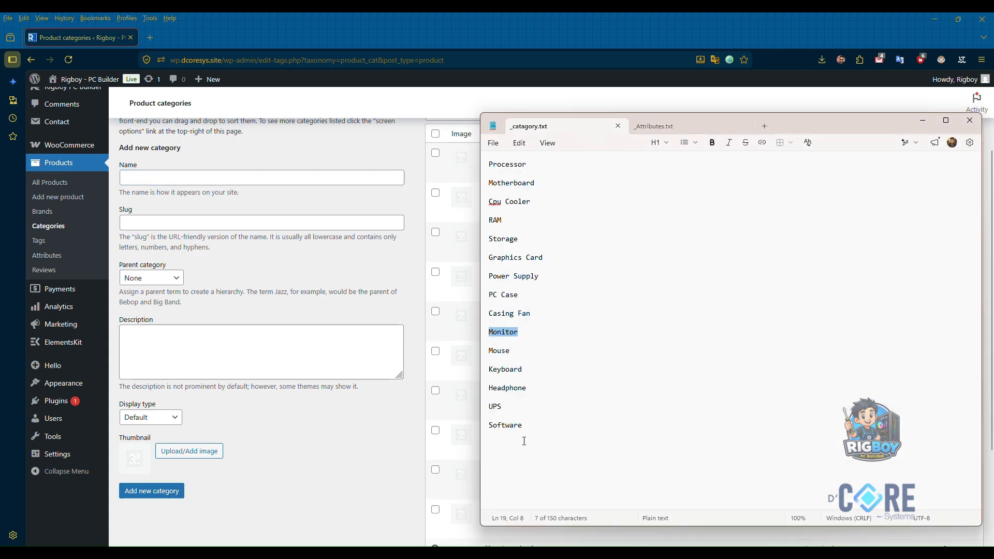
{"action": "double_click", "coordinate": [502, 351]}
{"action": "key", "text": "ctrl+c"}
{"action": "left_click", "coordinate": [177, 178]}
{"action": "key", "text": "ctrl+v"}
{"action": "left_click", "coordinate": [152, 490]}
- Add the product categories Headphone and UPS, copying their names from the _catagory.txt list
{"action": "left_click", "coordinate": [655, 552]}
{"action": "double_click", "coordinate": [509, 388]}
{"action": "key", "text": "ctrl+c"}
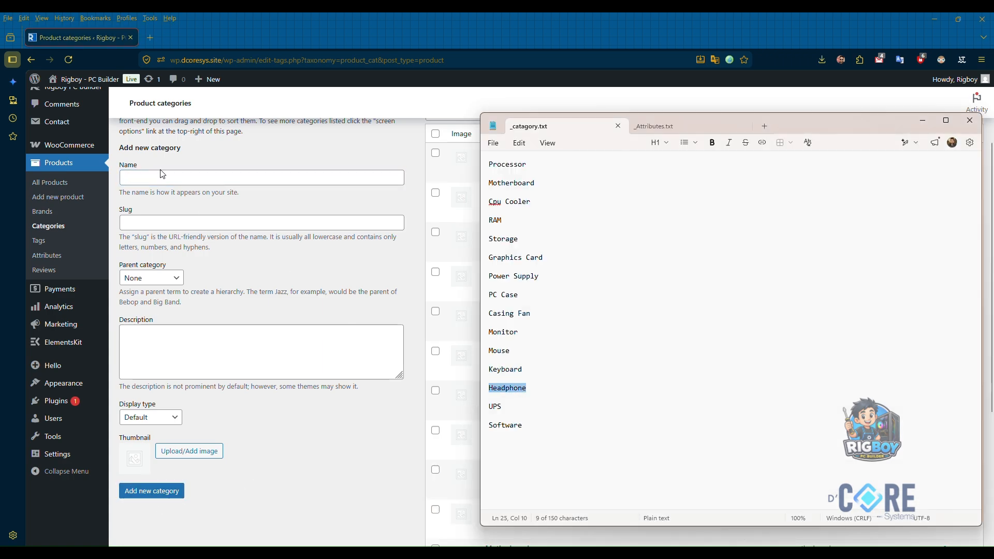
{"action": "left_click", "coordinate": [162, 178]}
{"action": "left_click", "coordinate": [151, 490]}
- Copy Software from the _catagory.txt list and add it as the final product category
{"action": "left_click", "coordinate": [655, 552]}
{"action": "double_click", "coordinate": [501, 426]}
{"action": "left_click", "coordinate": [178, 178]}
{"action": "key", "text": "ctrl+v"}
{"action": "left_click", "coordinate": [159, 489]}
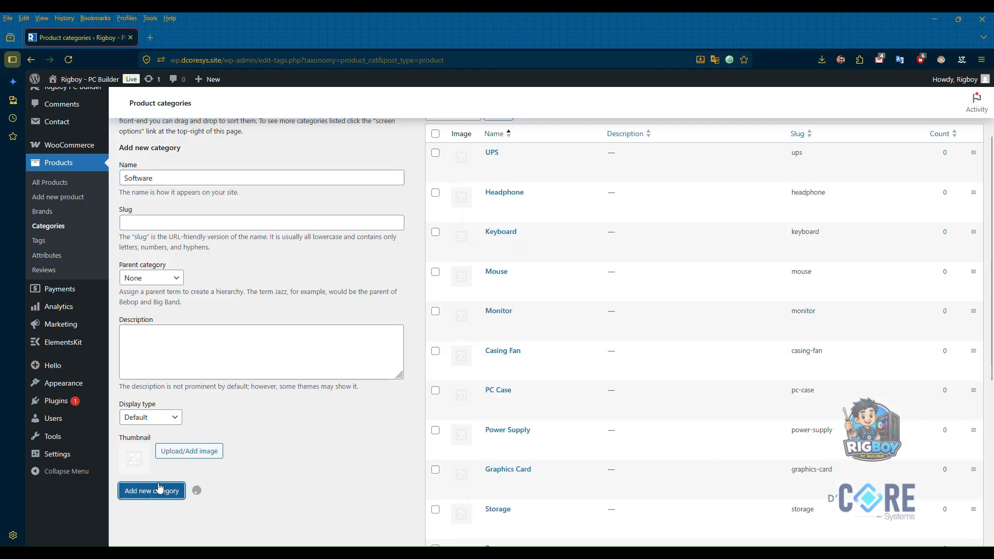
- Check the product categories table against the names in the _catagory.txt list
{"action": "left_click", "coordinate": [655, 553]}
{"action": "left_click_drag", "start_coordinate": [559, 165], "coordinate": [578, 212]}
{"action": "left_click", "coordinate": [599, 200]}
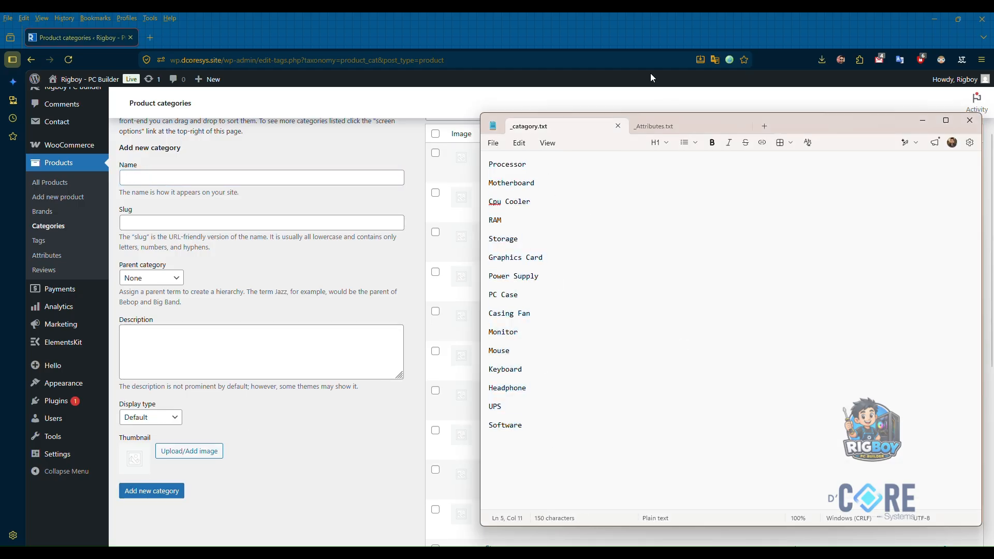
{"action": "left_click", "coordinate": [922, 120]}
{"action": "scroll", "coordinate": [715, 235], "scroll_direction": "up", "scroll_amount": 2}
{"action": "scroll", "coordinate": [549, 347], "scroll_direction": "down", "scroll_amount": 8}
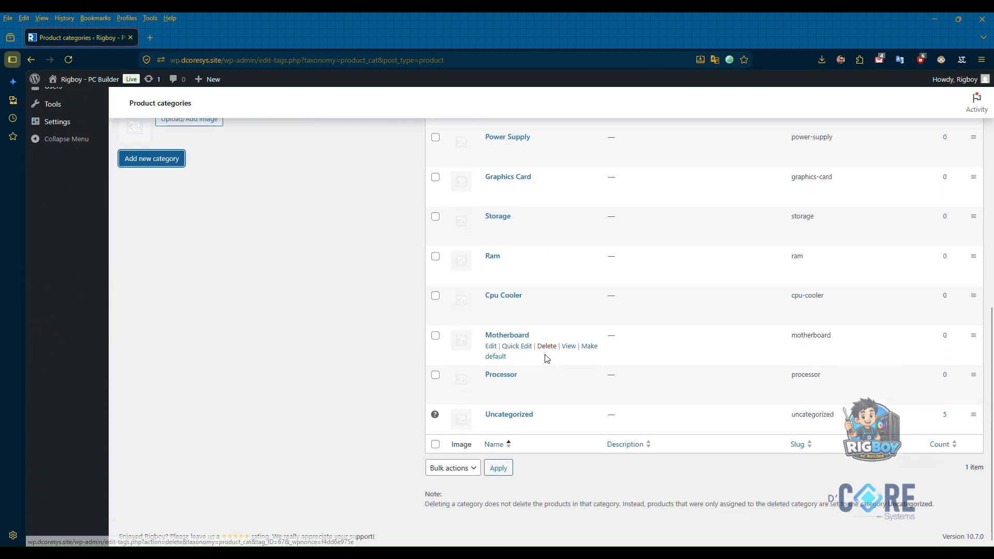
{"action": "scroll", "coordinate": [541, 344], "scroll_direction": "up", "scroll_amount": 7}
{"action": "scroll", "coordinate": [547, 353], "scroll_direction": "down", "scroll_amount": 5}
{"action": "scroll", "coordinate": [548, 353], "scroll_direction": "up", "scroll_amount": 5}
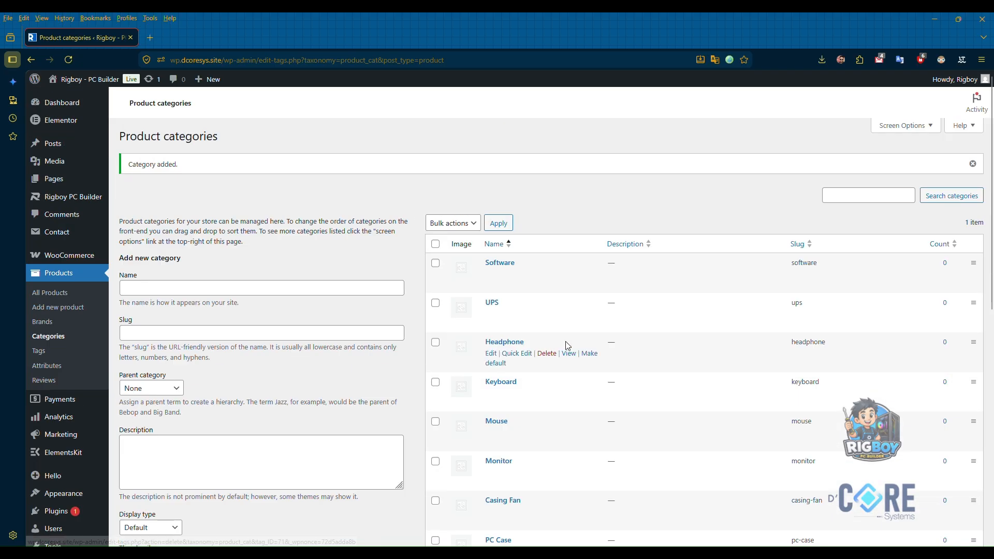
- Open the product attributes page and add an attribute named socket_type
{"action": "left_click", "coordinate": [91, 107]}
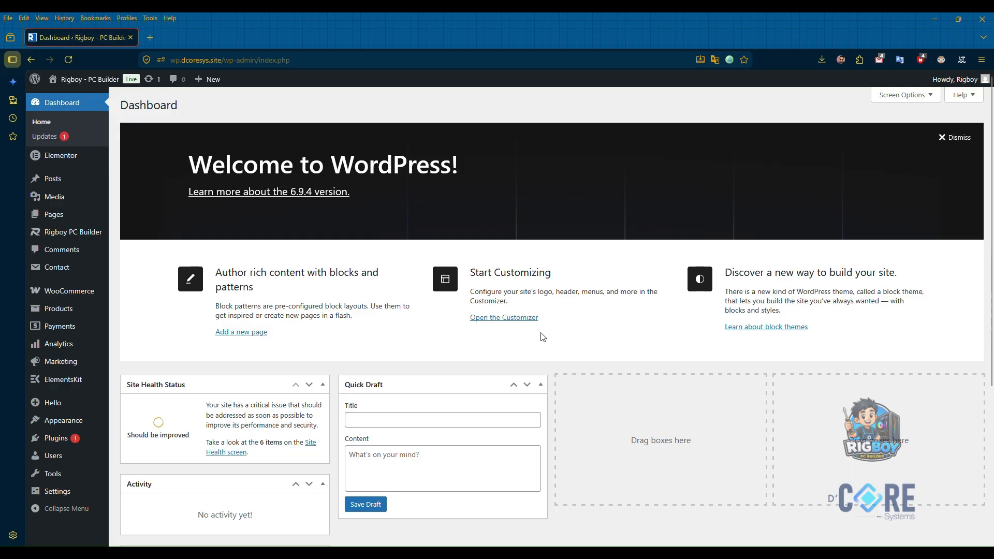
{"action": "mouse_move", "coordinate": [70, 310]}
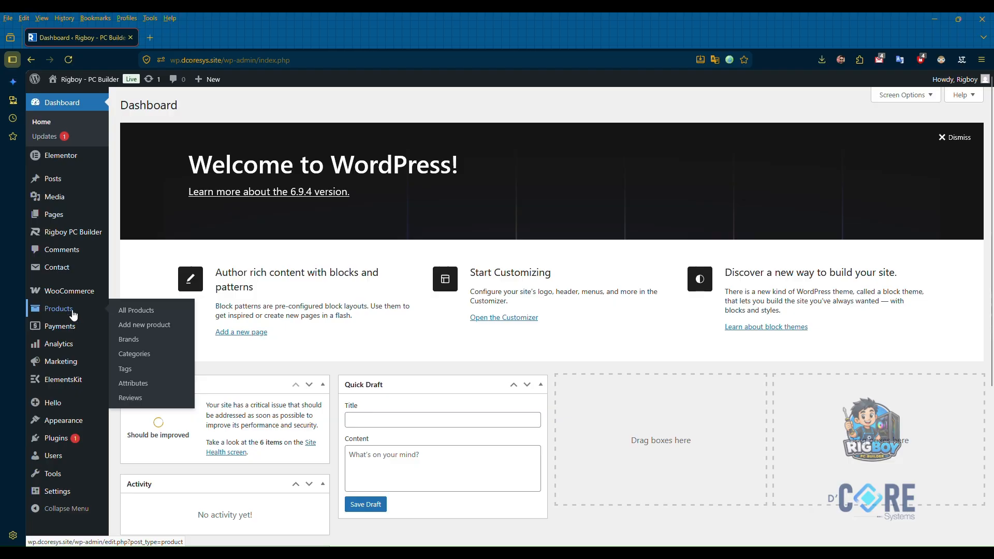
{"action": "left_click", "coordinate": [161, 386]}
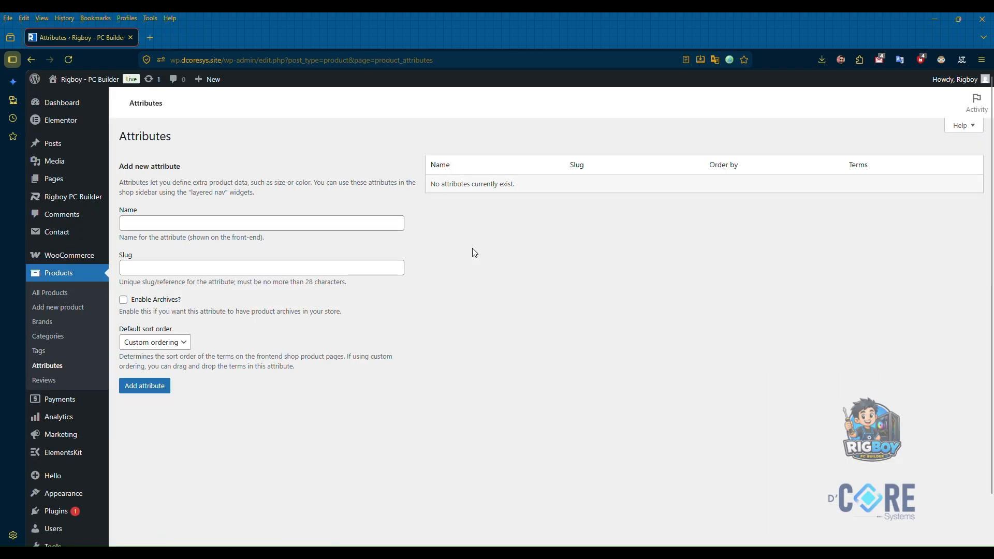
{"action": "left_click", "coordinate": [279, 223]}
{"action": "type", "text": "sp"}
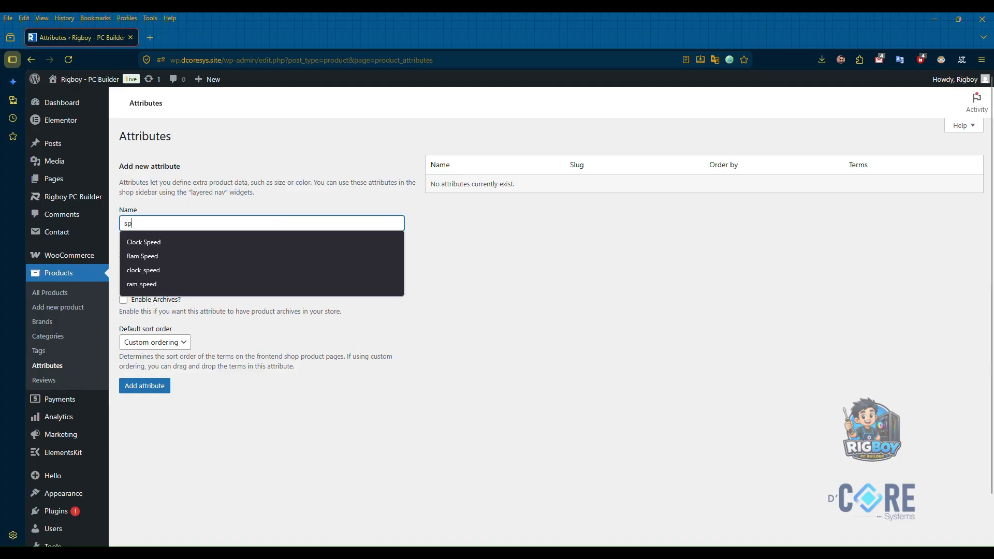
{"action": "key", "text": "BackSpace"}
{"action": "key", "text": "BackSpace"}
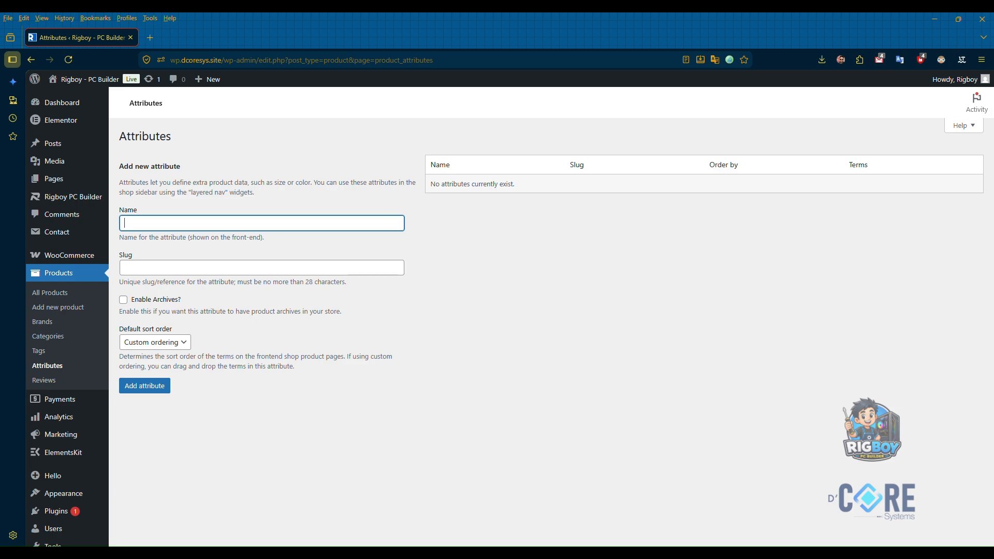
{"action": "type", "text": "socket_tyo"}
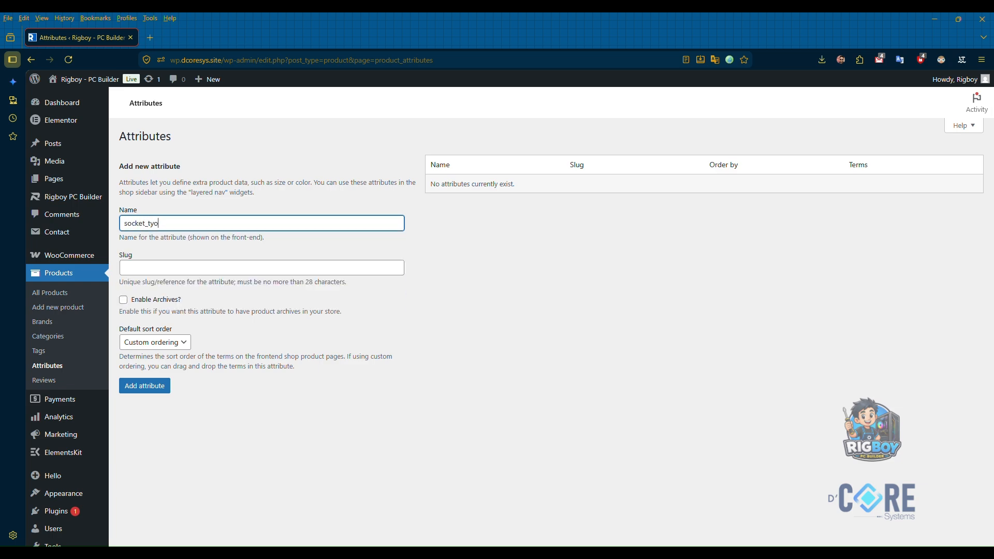
{"action": "key", "text": "BackSpace"}
{"action": "type", "text": "pe"}
{"action": "left_click", "coordinate": [134, 388]}
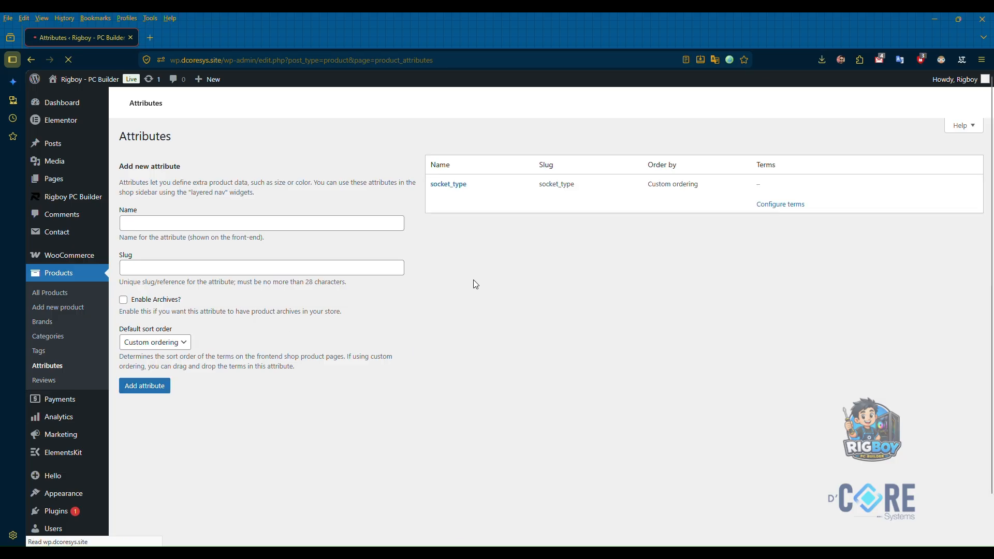
- Add the product attributes ram_type and ram_capacity
{"action": "type", "text": "ram_type"}
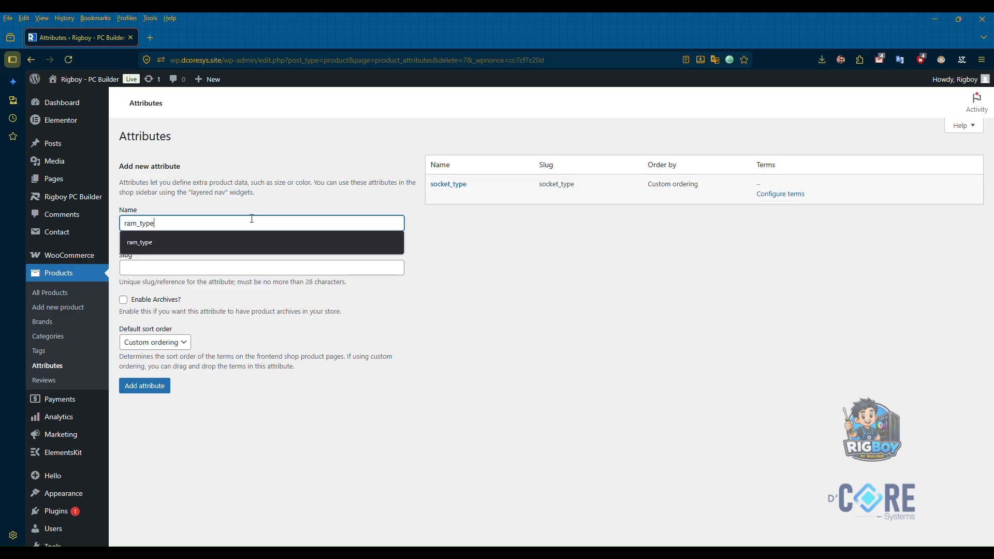
{"action": "key", "text": "Return"}
{"action": "type", "text": "ram_"}
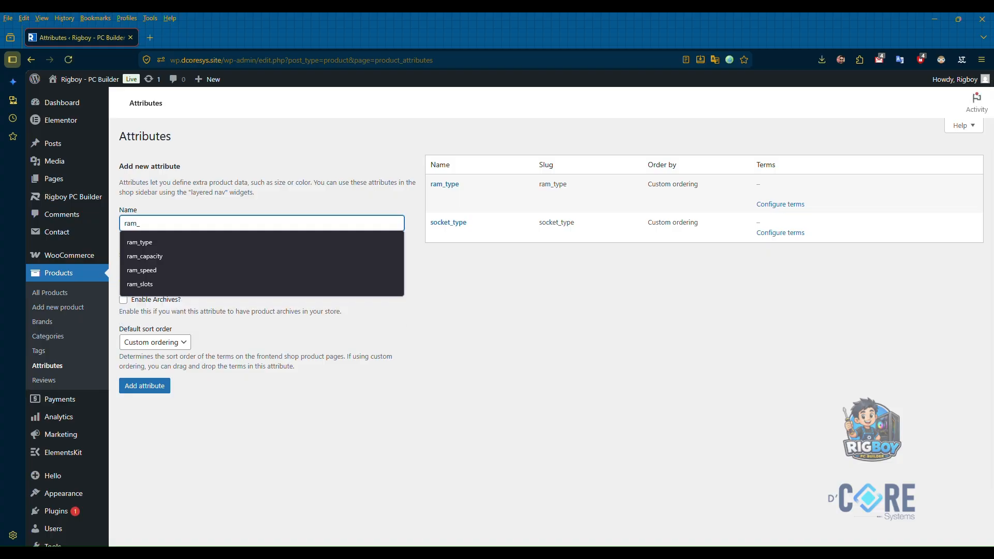
{"action": "type", "text": "ca"}
{"action": "left_click", "coordinate": [145, 243]}
{"action": "key", "text": "Return"}
- Add the product attributes ram_speed and power_watt, consulting the _Attributes.txt list for the names
{"action": "type", "text": "ra"}
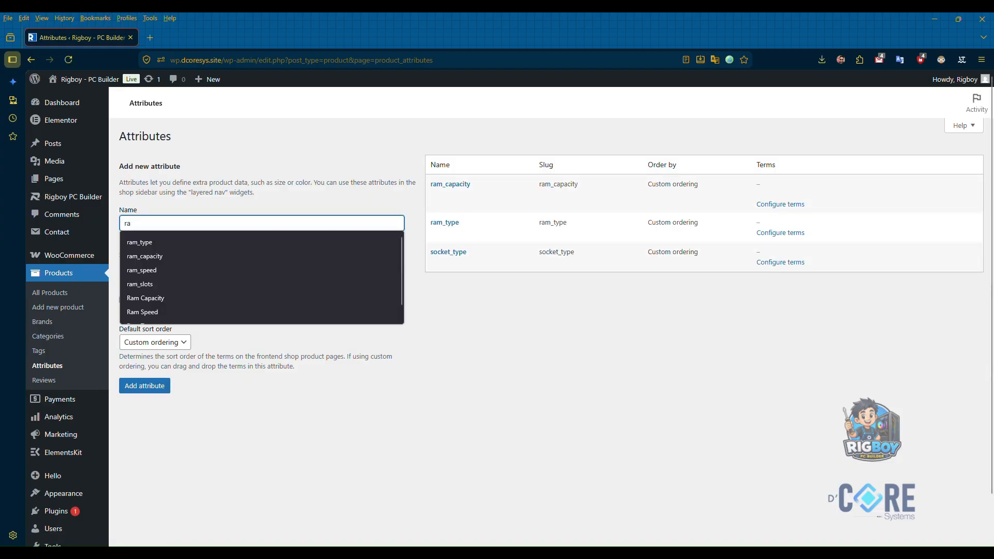
{"action": "type", "text": "m_speed"}
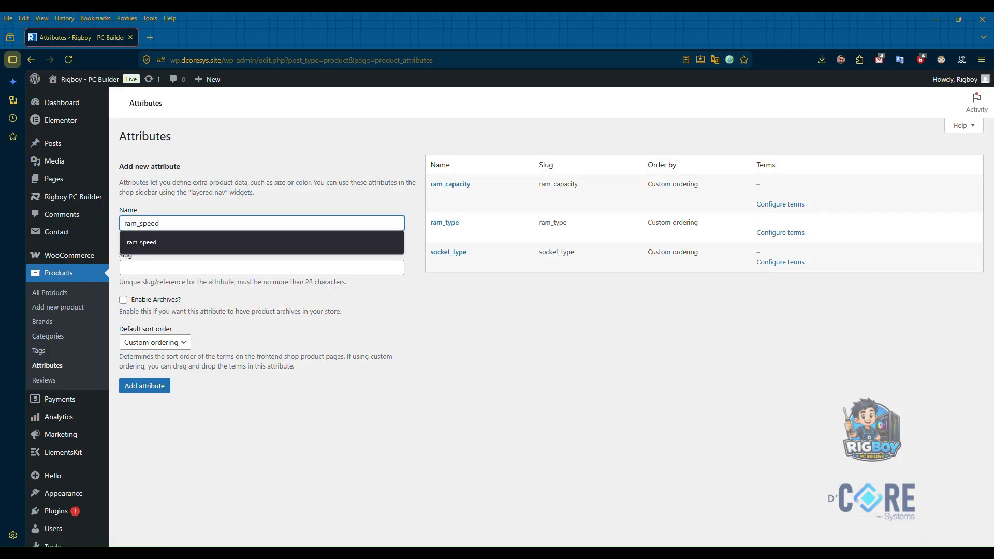
{"action": "key", "text": "Return"}
{"action": "key", "text": "alt+Tab"}
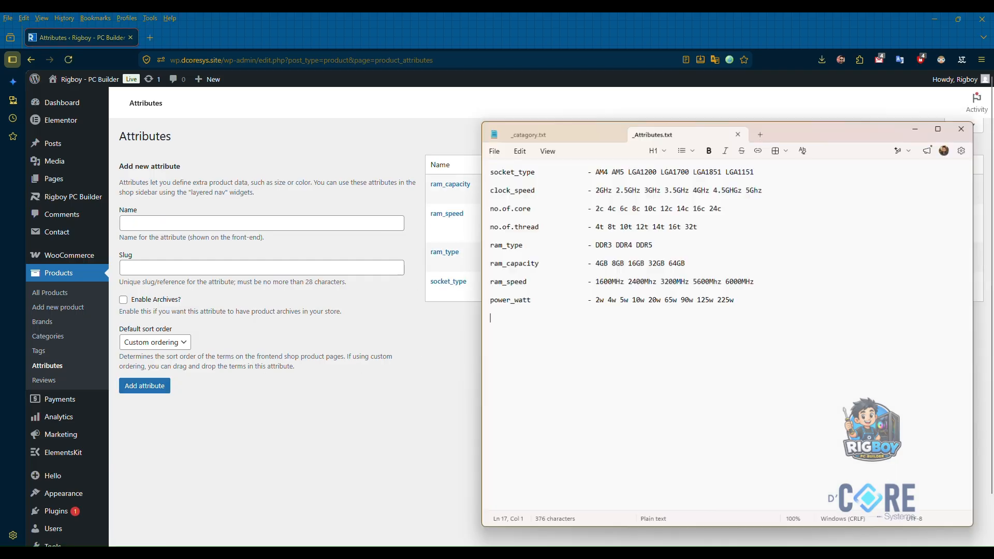
{"action": "left_click", "coordinate": [184, 220]}
{"action": "type", "text": "power_watt"}
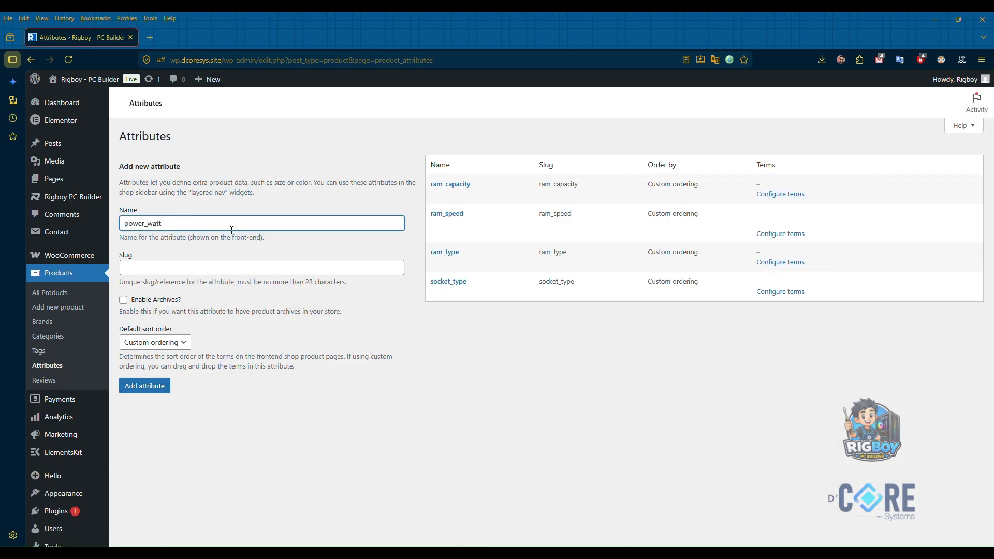
{"action": "left_click", "coordinate": [144, 386]}
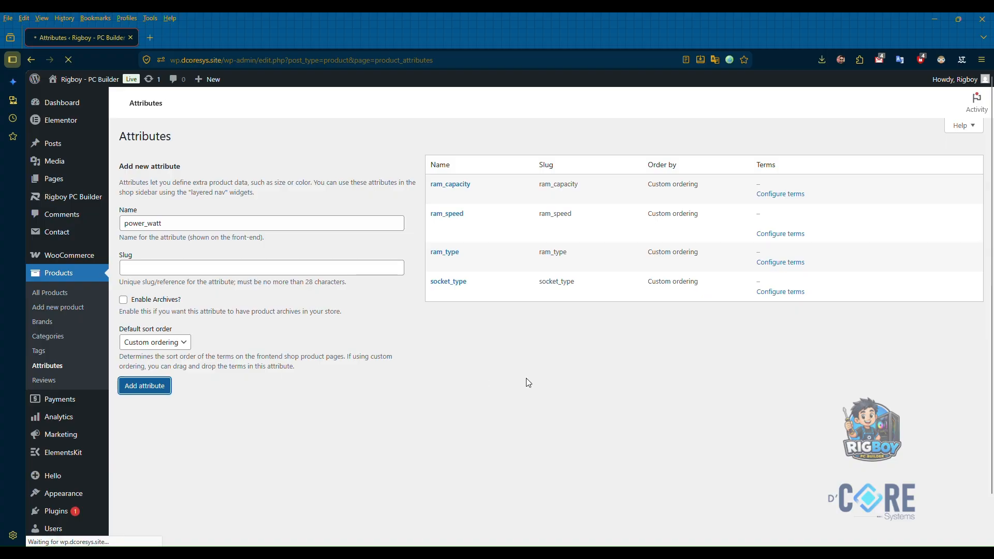
- Check the _Attributes.txt list for the attribute names and their term values, and minimize it
{"action": "key", "text": "alt+Tab"}
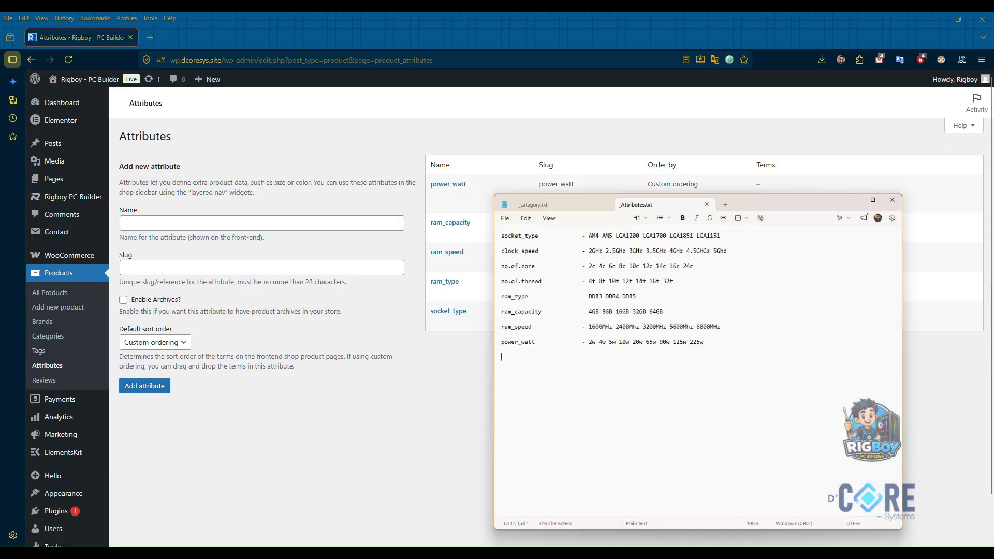
{"action": "left_click_drag", "start_coordinate": [755, 119], "coordinate": [833, 163]}
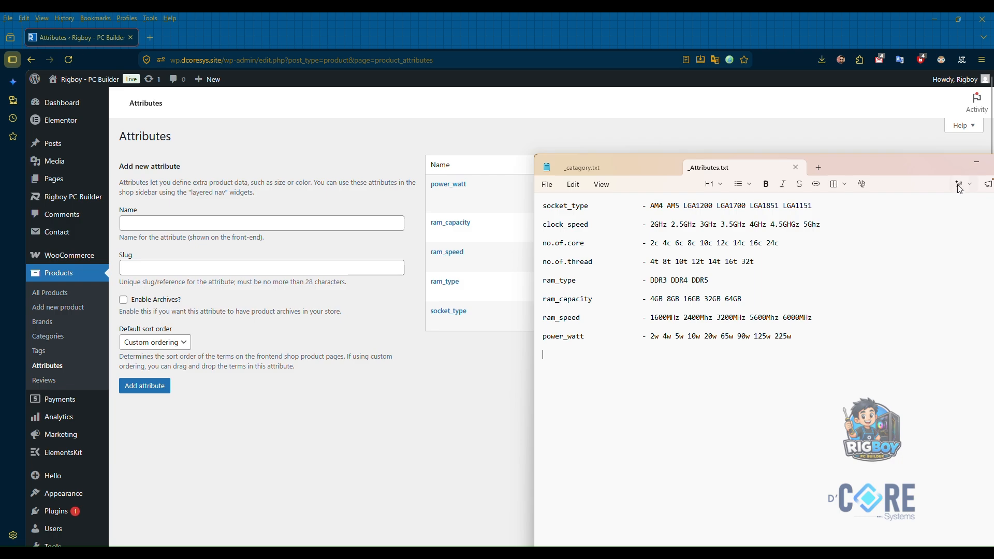
{"action": "left_click", "coordinate": [968, 163]}
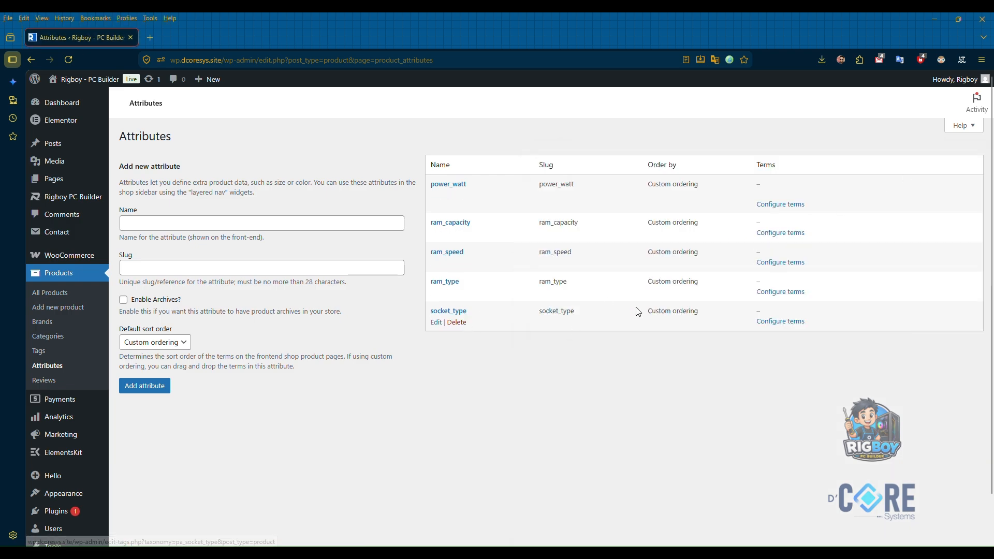
- Add the terms AM4, AM5 and LGA1700 to the socket_type attribute
{"action": "left_click", "coordinate": [777, 322]}
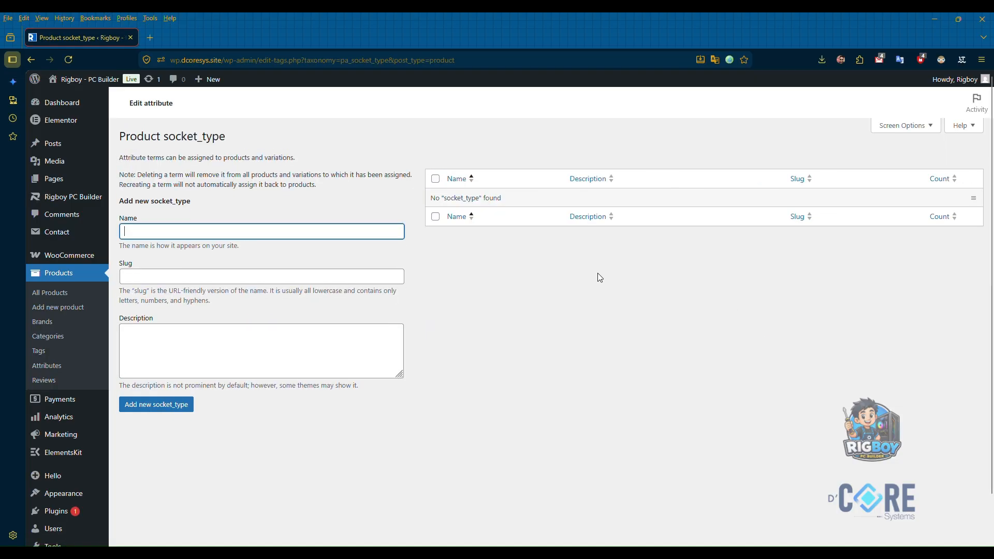
{"action": "type", "text": "AM4"}
{"action": "left_click", "coordinate": [155, 405]}
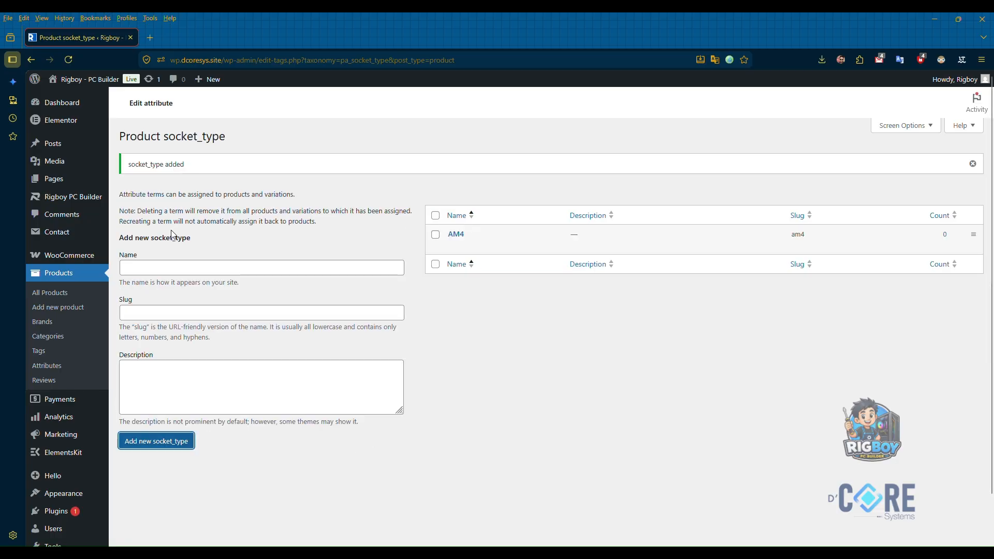
{"action": "left_click", "coordinate": [173, 267]}
{"action": "type", "text": "AM5"}
{"action": "key", "text": "Return"}
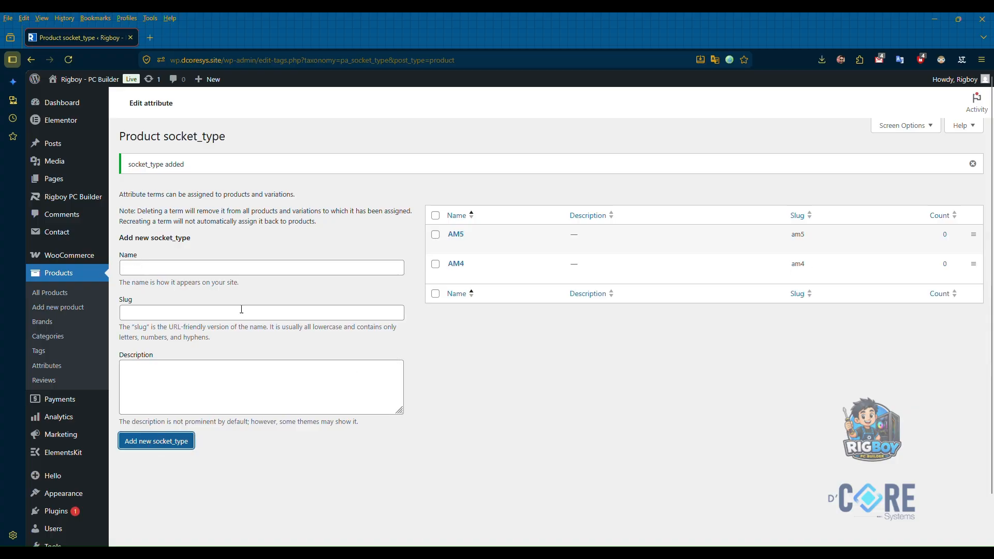
{"action": "type", "text": "LDA1700"}
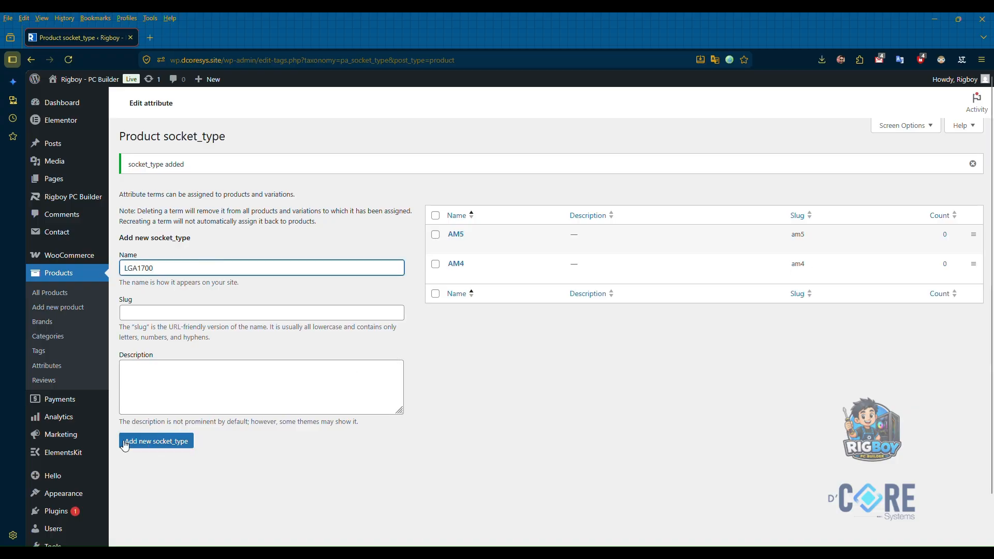
{"action": "left_click", "coordinate": [127, 444]}
- Copy LGA1851 from the _Attributes.txt list and add it as a socket_type term
{"action": "left_click", "coordinate": [616, 554]}
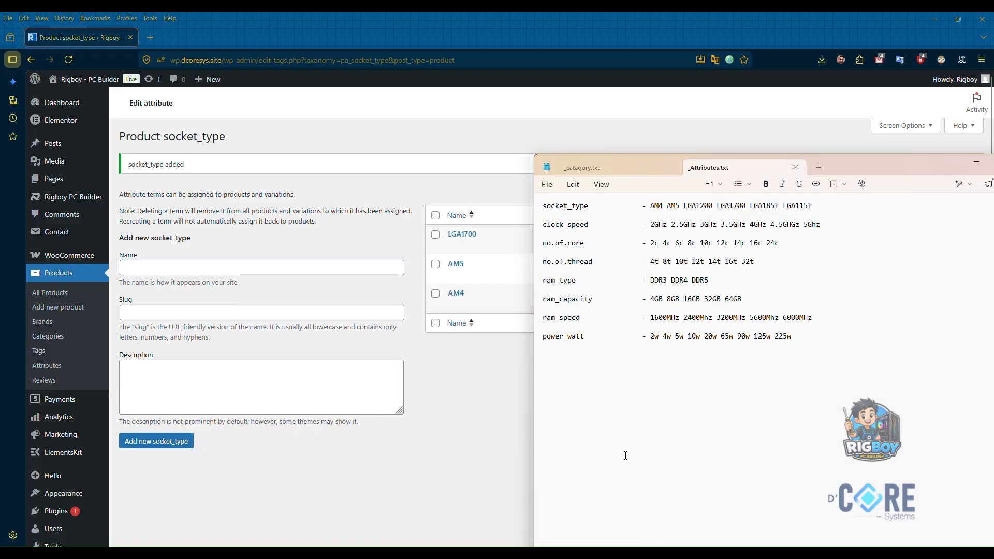
{"action": "left_click_drag", "start_coordinate": [651, 205], "coordinate": [792, 205]}
{"action": "left_click", "coordinate": [817, 206]}
{"action": "double_click", "coordinate": [772, 206]}
{"action": "key", "text": "ctrl+c"}
{"action": "left_click", "coordinate": [155, 268]}
{"action": "key", "text": "ctrl+v"}
{"action": "key", "text": "Return"}
- Copy LGA1151 from the _Attributes.txt list and add it as a socket_type term
{"action": "left_click", "coordinate": [617, 554]}
{"action": "left_click", "coordinate": [749, 206]}
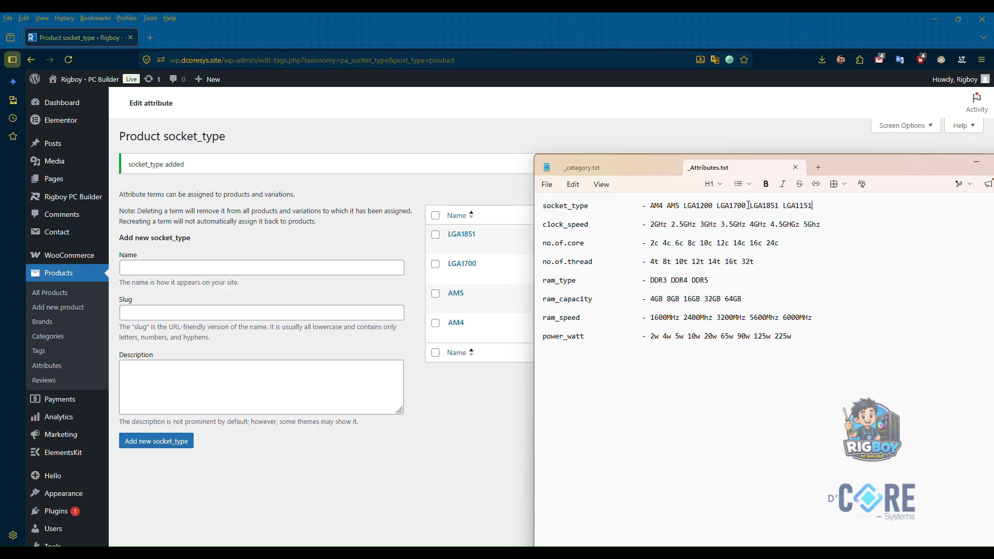
{"action": "double_click", "coordinate": [795, 206]}
{"action": "key", "text": "ctrl+c"}
{"action": "left_click", "coordinate": [181, 267]}
{"action": "key", "text": "ctrl+v"}
{"action": "left_click", "coordinate": [153, 448]}
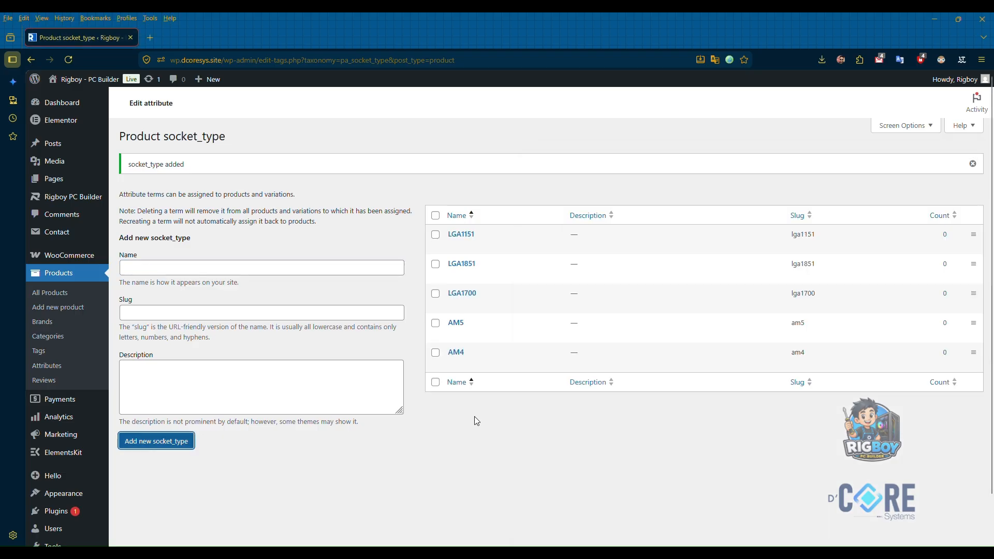
- Add the terms 4GB, 8GB, 16GB, 32GB and 64GB to the ram_capacity attribute
{"action": "left_click", "coordinate": [46, 366]}
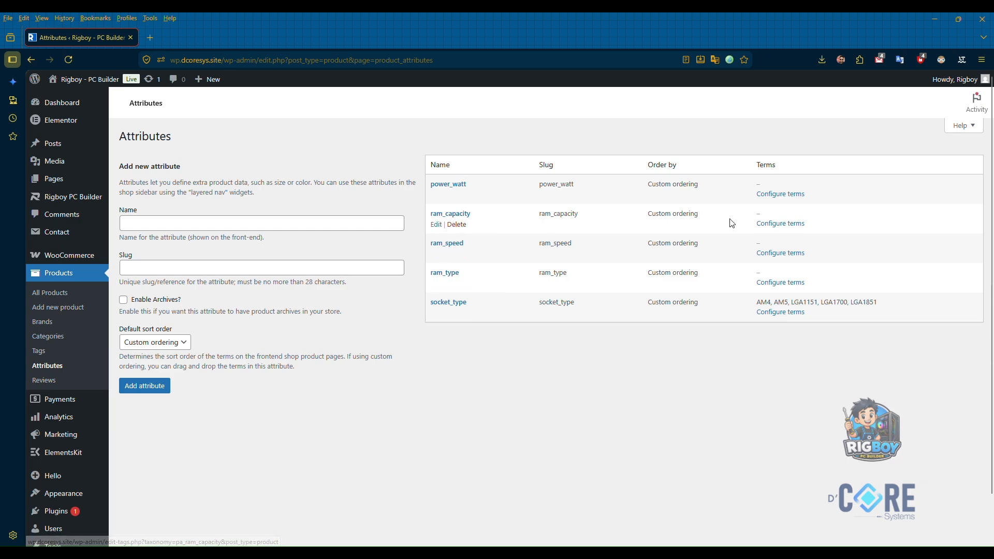
{"action": "left_click", "coordinate": [777, 223]}
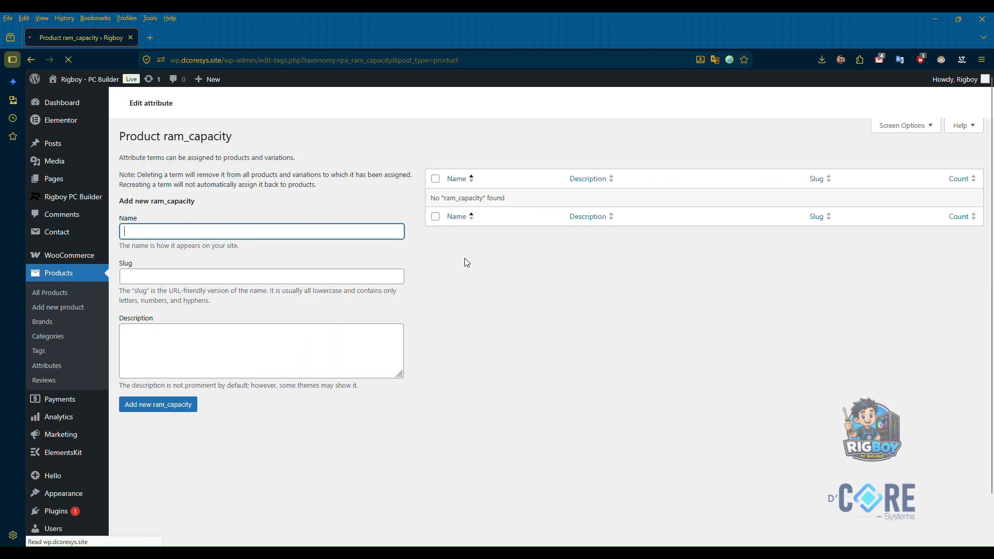
{"action": "key", "text": "Return"}
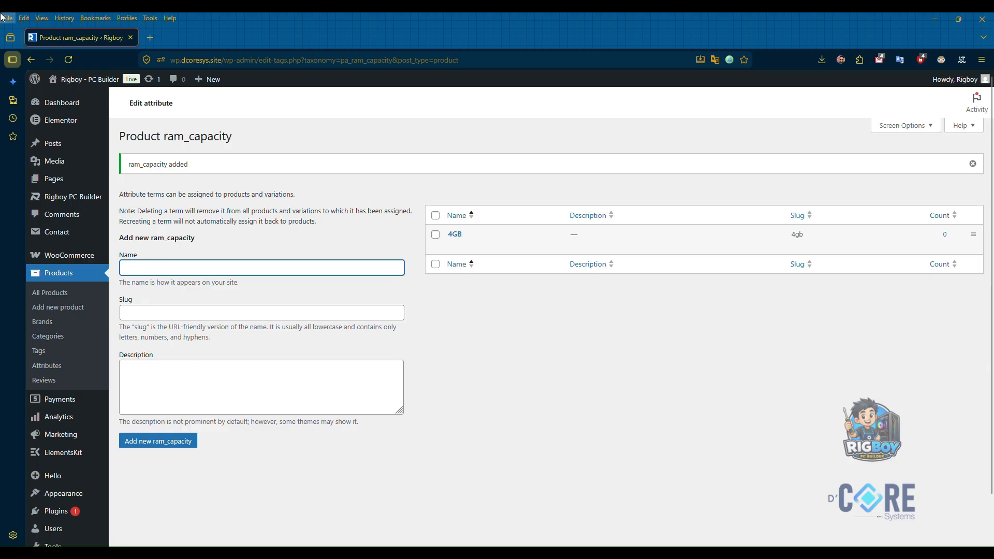
{"action": "type", "text": "8GB"}
{"action": "key", "text": "Return"}
{"action": "type", "text": "16GB"}
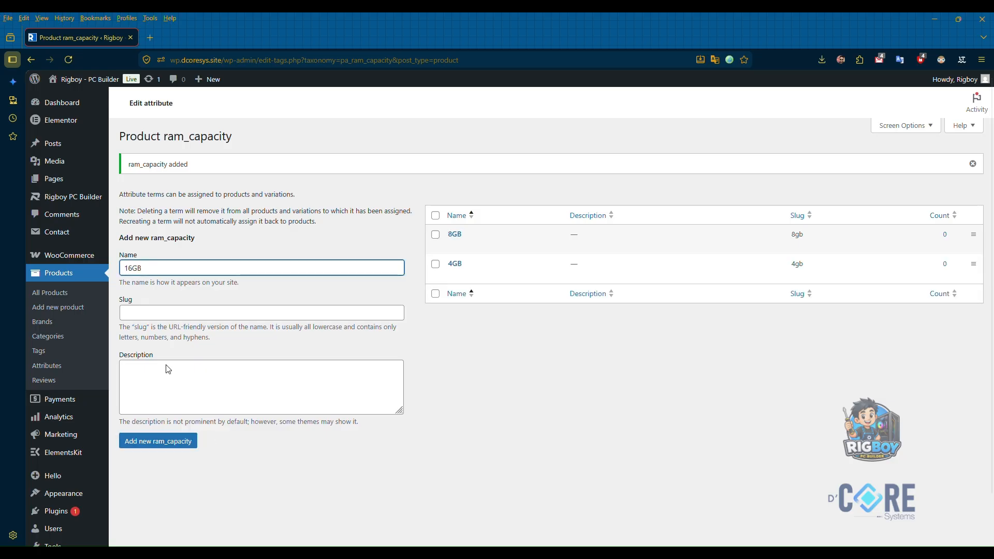
{"action": "key", "text": "Return"}
{"action": "type", "text": "32GB"}
{"action": "left_click", "coordinate": [179, 443]}
{"action": "type", "text": "64GB"}
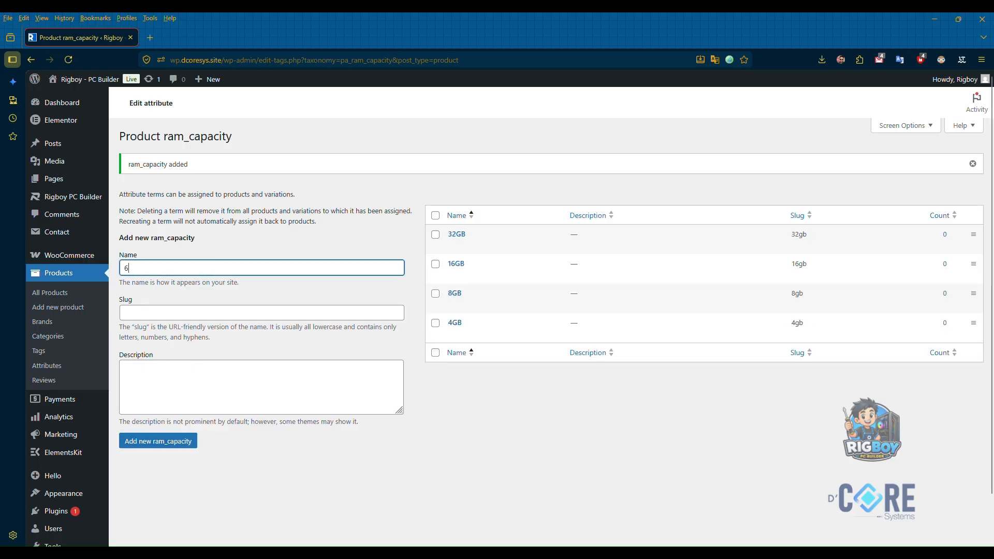
{"action": "left_click", "coordinate": [178, 444]}
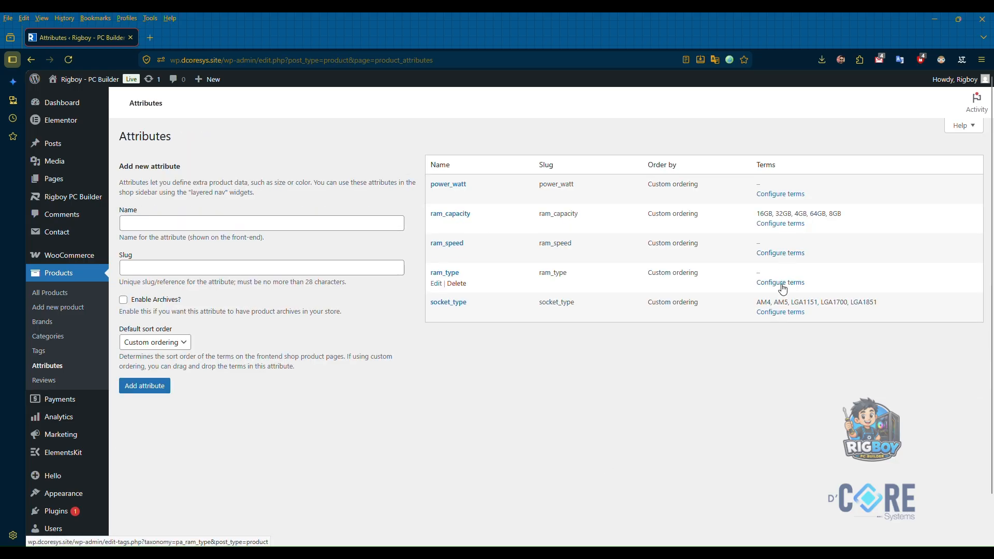
- Add the terms DDR4 and DDR5 to the ram_type attribute
{"action": "left_click", "coordinate": [782, 285]}
{"action": "type", "text": "DDR"}
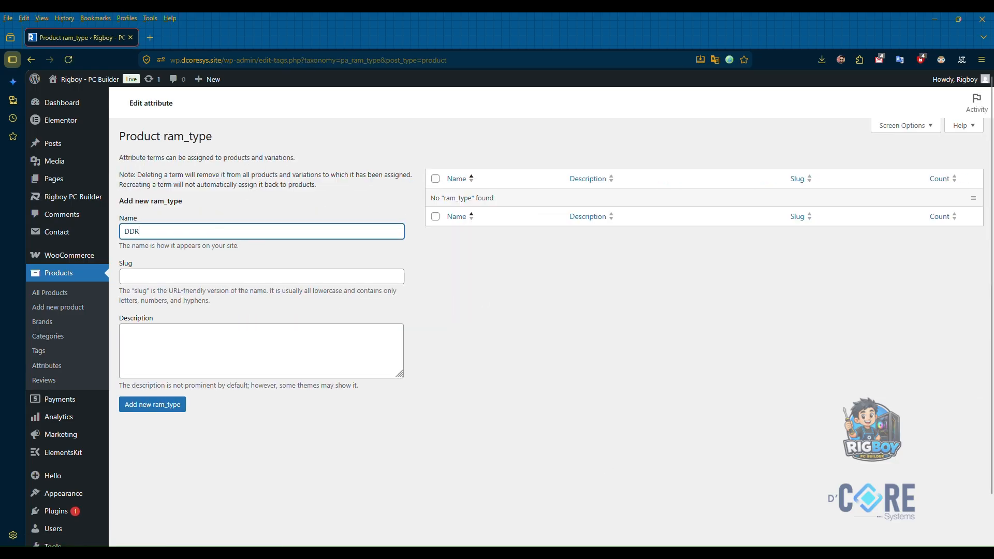
{"action": "type", "text": "4"}
{"action": "left_click", "coordinate": [172, 407]}
{"action": "type", "text": "DD"}
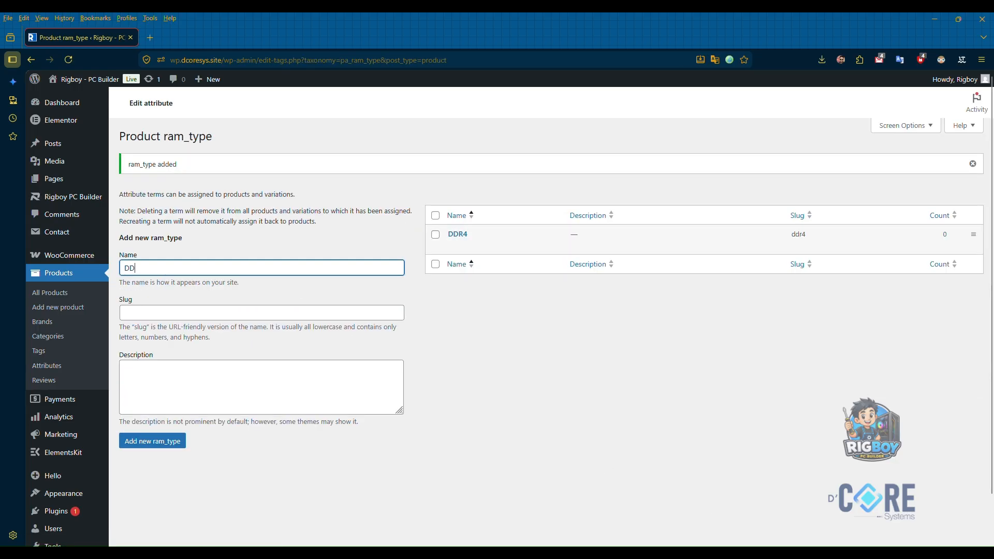
{"action": "type", "text": "R5"}
{"action": "left_click", "coordinate": [178, 441]}
- Add the term 2400MHz to the ram_speed attribute
{"action": "key", "text": "alt+Tab"}
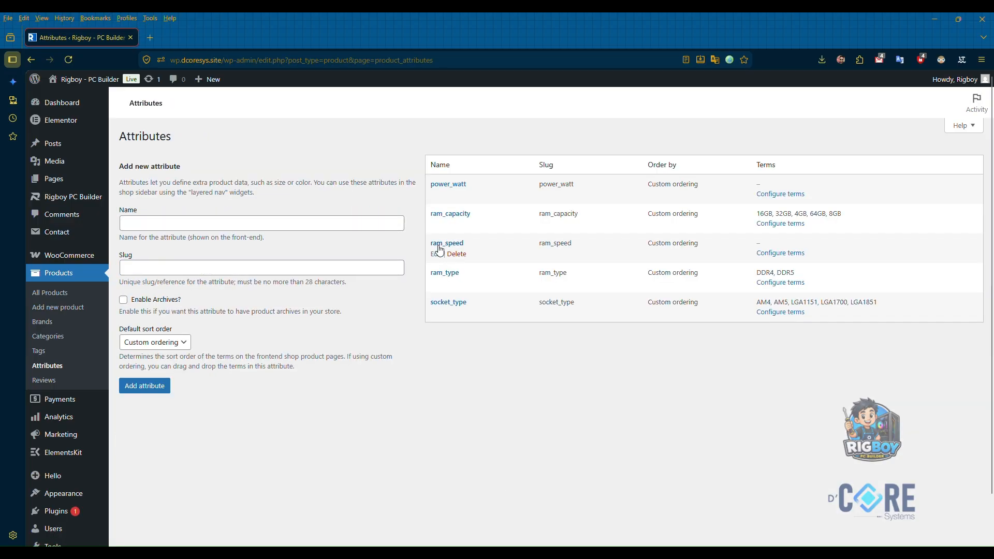
{"action": "left_click", "coordinate": [775, 254]}
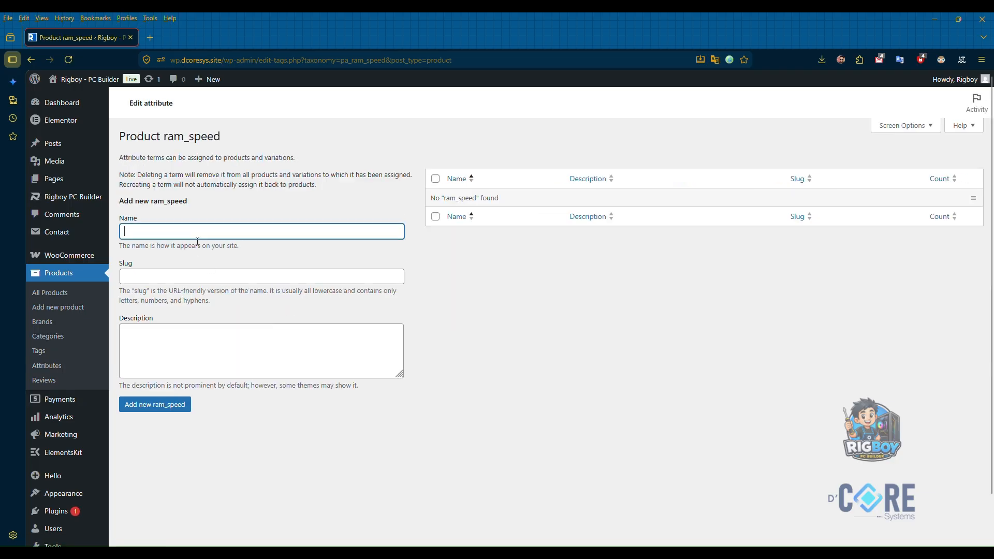
{"action": "type", "text": "3"}
{"action": "key", "text": "Return"}
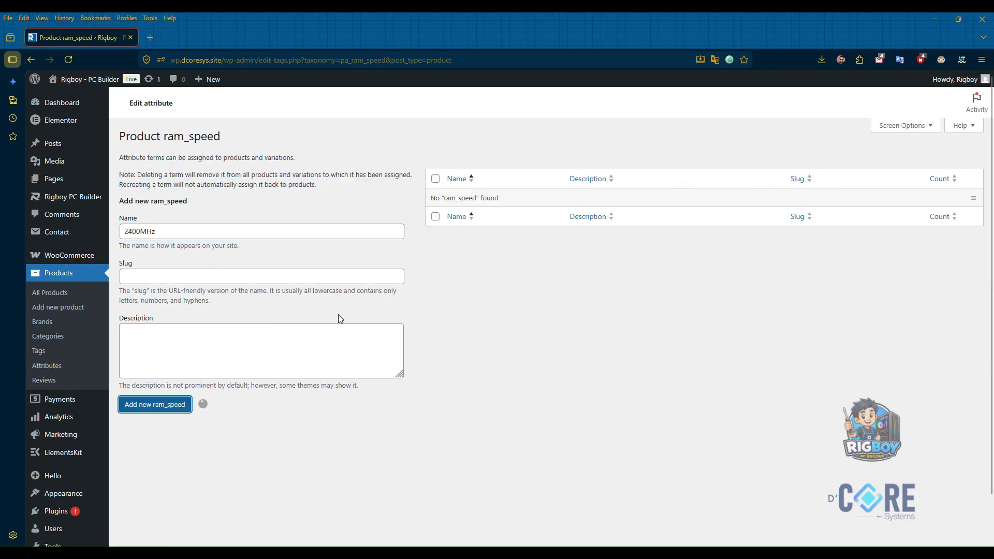
- Add the terms 3200MHz, 5600MHz and 6000MHz to the ram_speed attribute
{"action": "left_click", "coordinate": [171, 267]}
{"action": "type", "text": "3200MHz"}
{"action": "key", "text": "Return"}
{"action": "type", "text": "5600MHz"}
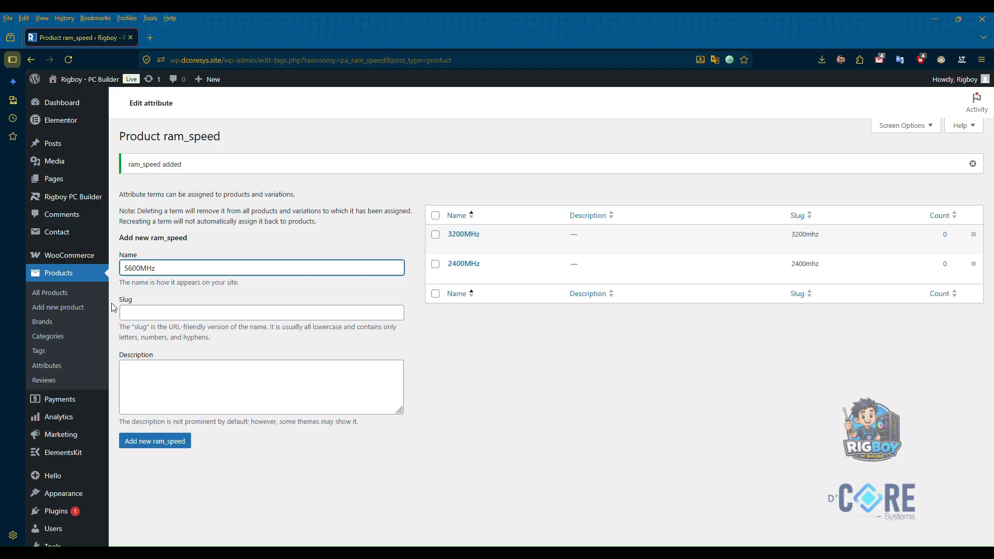
{"action": "key", "text": "Return"}
{"action": "type", "text": "6000MHz"}
{"action": "key", "text": "Return"}
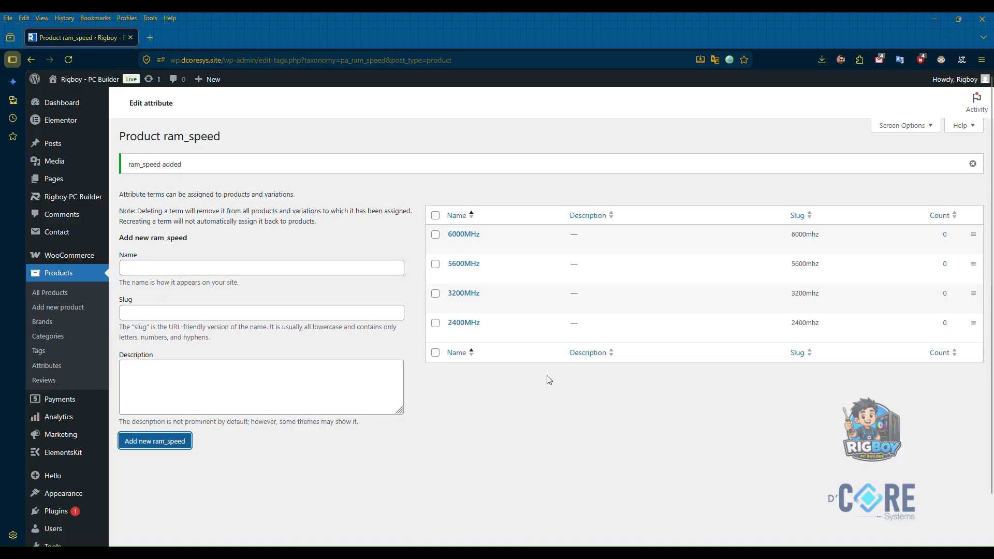
- Add the terms 4W, 2W, 5W and 15W to the power_watt attribute
{"action": "left_click", "coordinate": [47, 365]}
{"action": "left_click", "coordinate": [782, 194]}
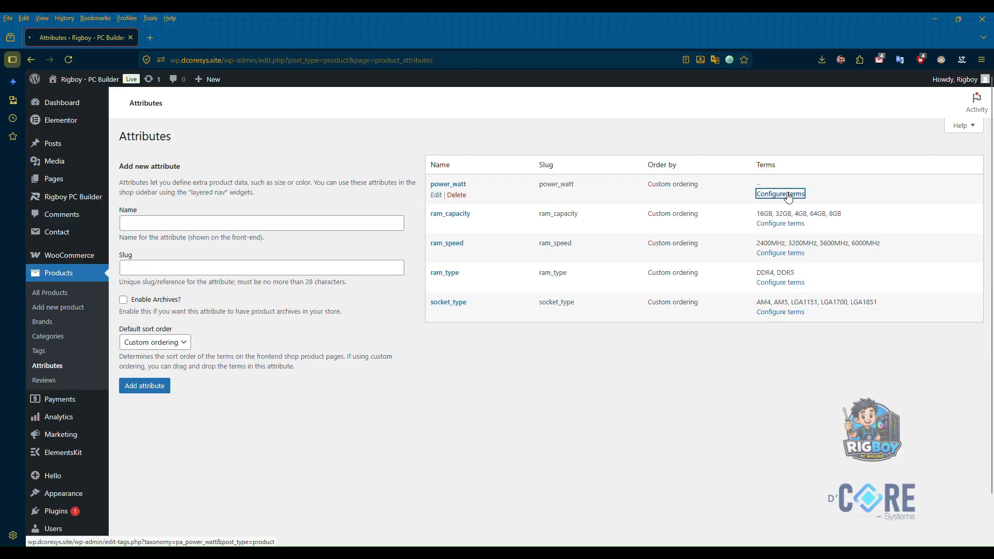
{"action": "type", "text": "4W"}
{"action": "key", "text": "Return"}
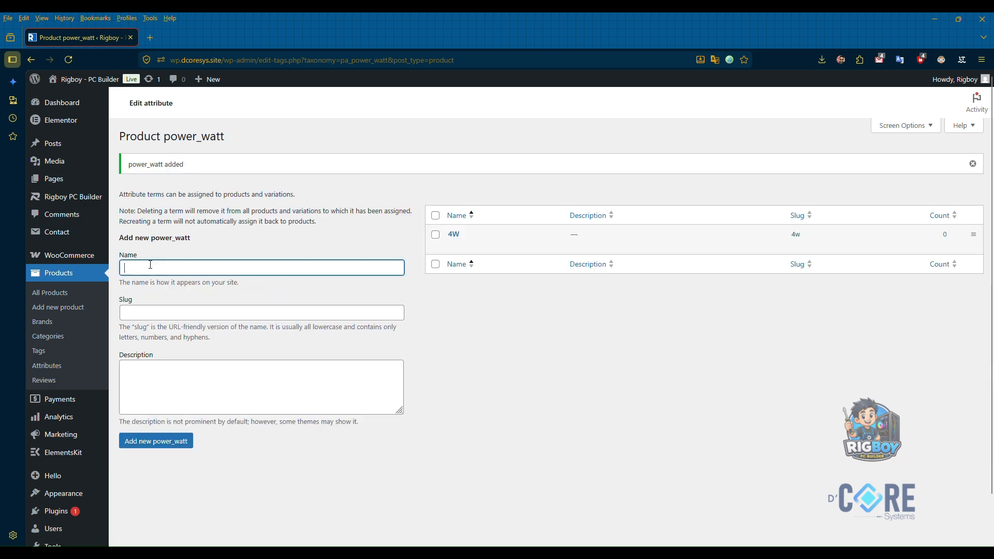
{"action": "type", "text": "2W"}
{"action": "key", "text": "Return"}
{"action": "type", "text": "5W"}
{"action": "key", "text": "Return"}
{"action": "type", "text": "15W"}
{"action": "key", "text": "Return"}
- Add the terms 65W, 90W, 125W and 220W to the power_watt attribute and leave its terms page
{"action": "type", "text": "65W"}
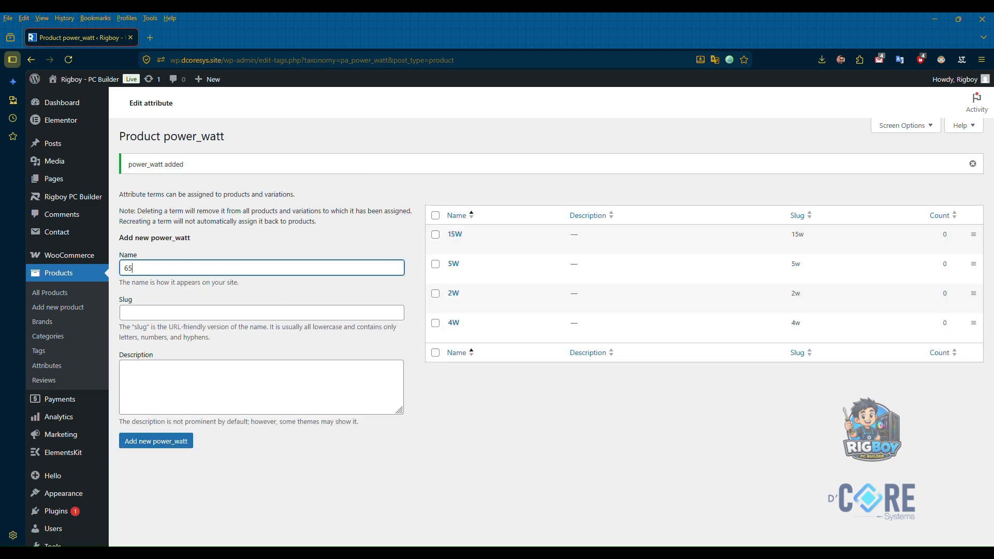
{"action": "key", "text": "Return"}
{"action": "type", "text": "90W"}
{"action": "key", "text": "Return"}
{"action": "type", "text": "125W"}
{"action": "key", "text": "Return"}
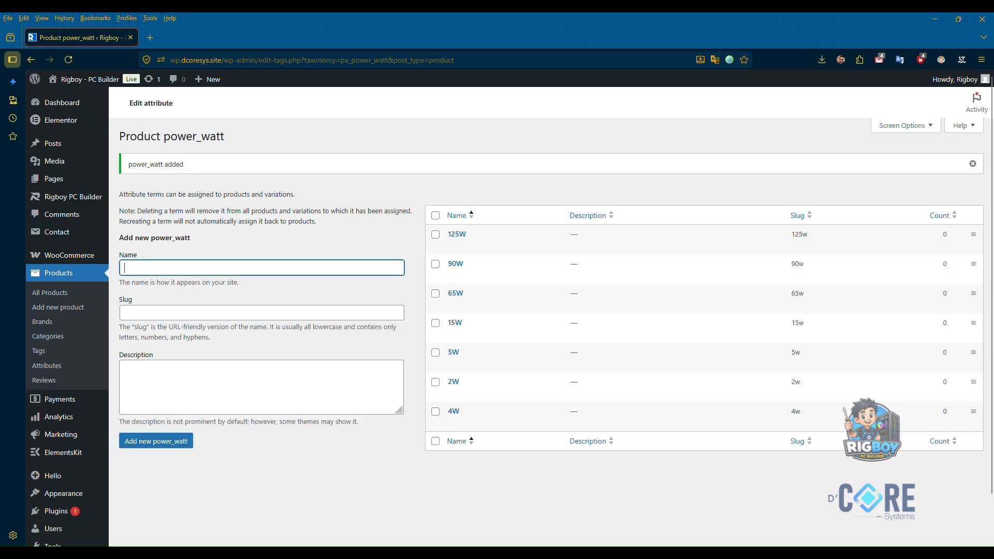
{"action": "type", "text": "220W"}
{"action": "key", "text": "Return"}
{"action": "left_click", "coordinate": [31, 59]}
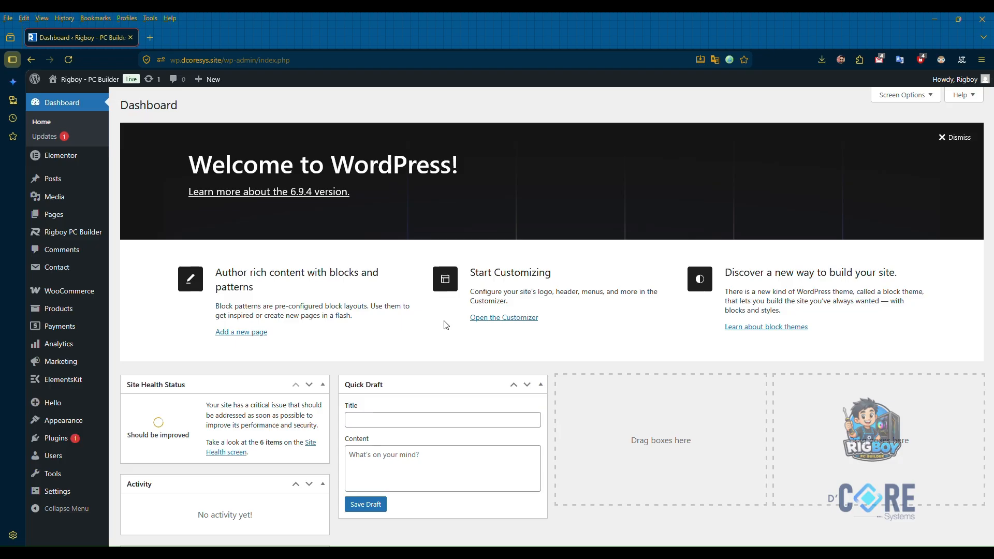
- Start a new WooCommerce product and open the file chooser to upload its product image
{"action": "mouse_move", "coordinate": [72, 309]}
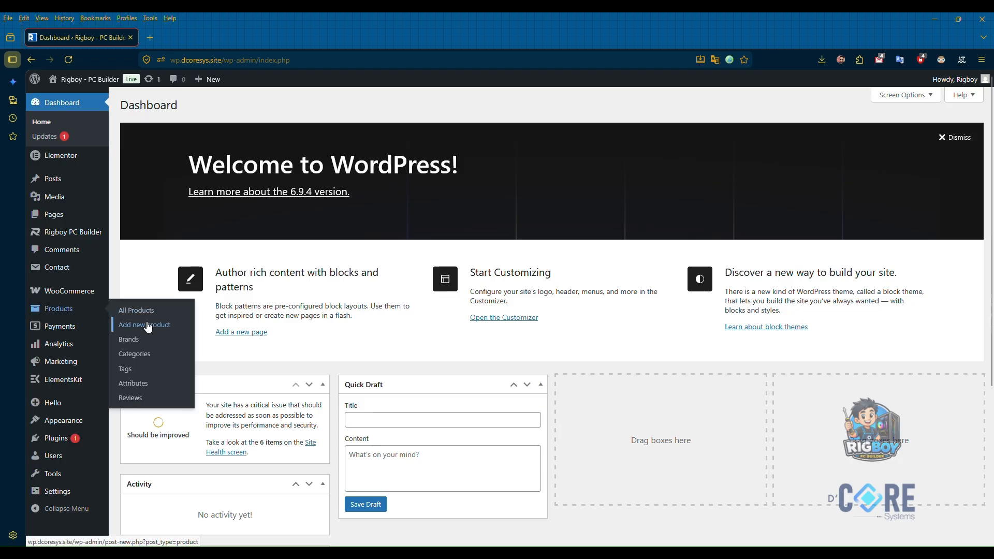
{"action": "left_click", "coordinate": [190, 327]}
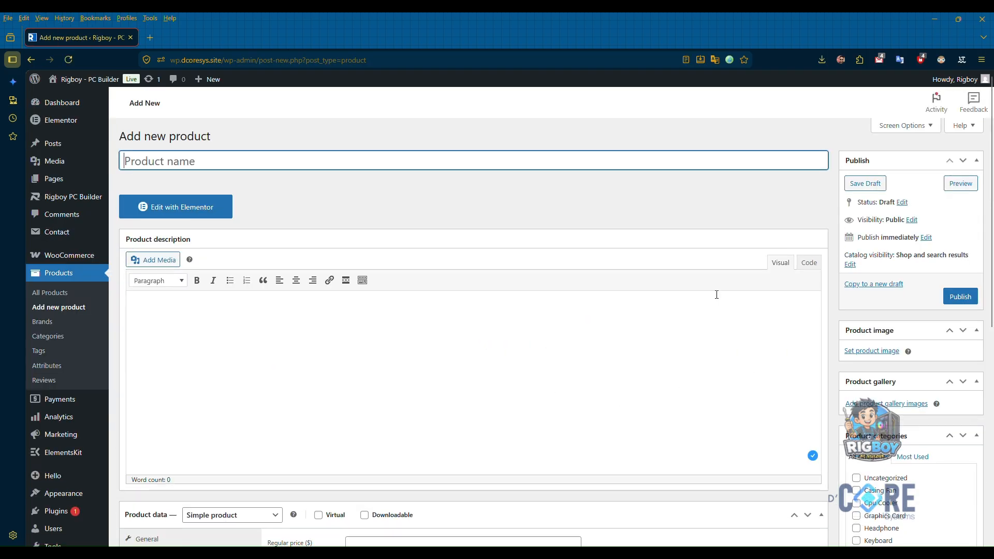
{"action": "left_click", "coordinate": [872, 351]}
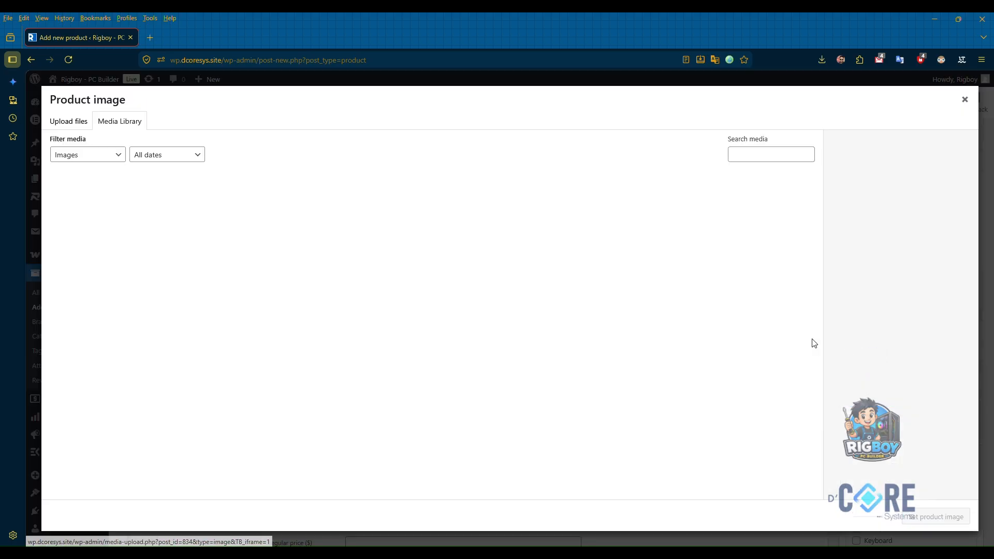
{"action": "left_click", "coordinate": [63, 121]}
{"action": "left_click", "coordinate": [519, 303]}
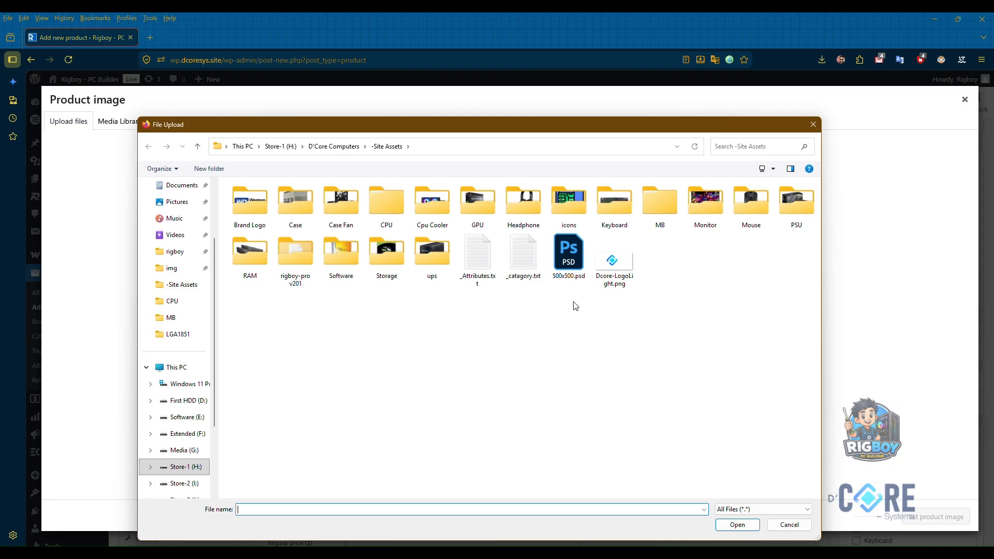
- Copy the file name of the AMD Ryzen™ 7 5800XT 8-Core image in the CPU > AM4 folder
{"action": "double_click", "coordinate": [379, 223]}
{"action": "double_click", "coordinate": [261, 228]}
{"action": "left_click", "coordinate": [274, 248]}
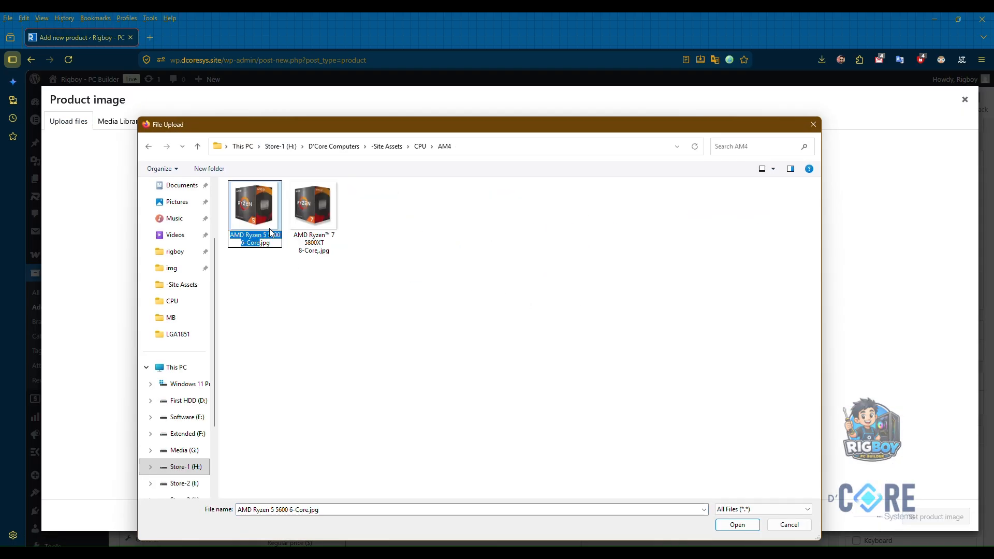
{"action": "left_click", "coordinate": [272, 242]}
{"action": "left_click", "coordinate": [314, 227]}
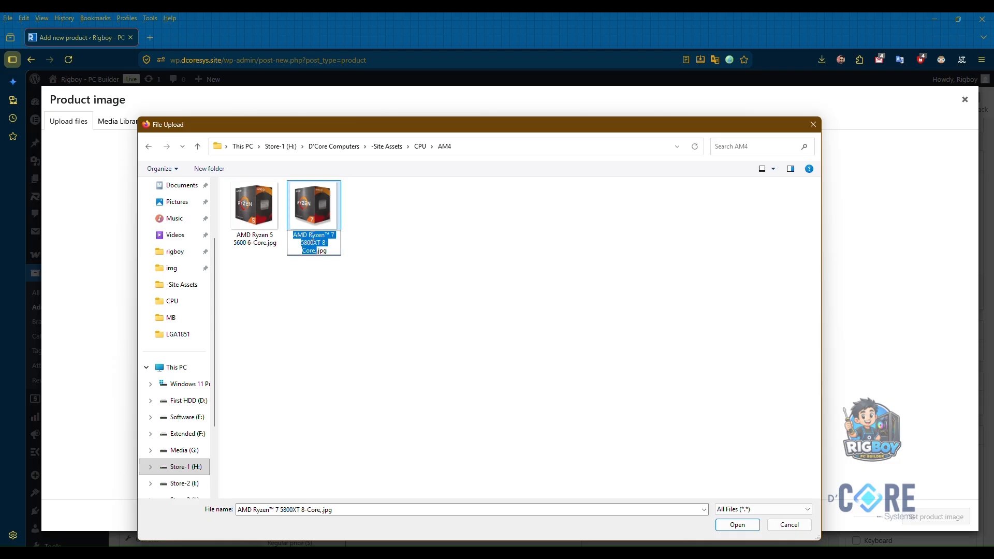
{"action": "left_click", "coordinate": [314, 238]}
{"action": "right_click", "coordinate": [313, 241]}
{"action": "left_click", "coordinate": [338, 274]}
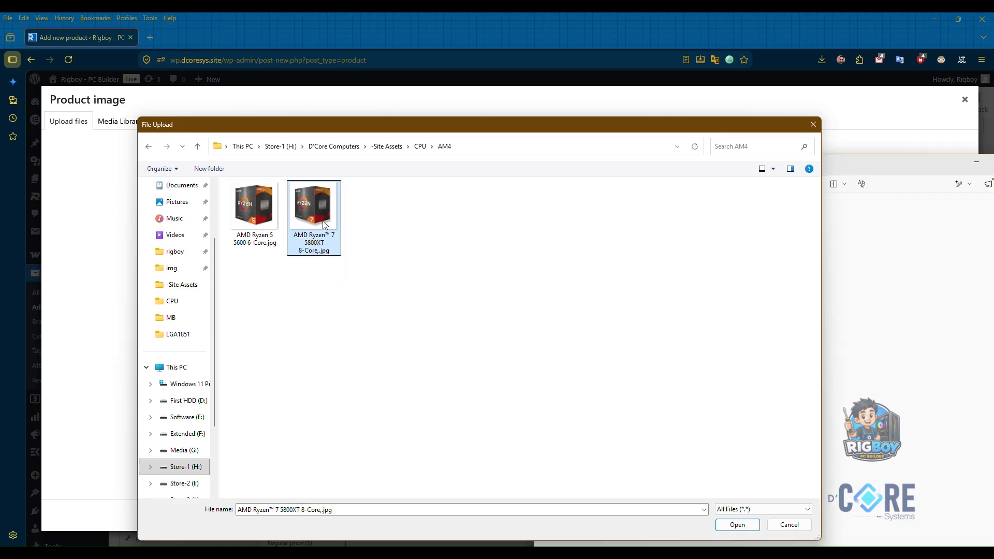
- Upload the AMD Ryzen™ 7 5800XT 8-Core image and set it as the product image
{"action": "double_click", "coordinate": [324, 227]}
{"action": "left_click", "coordinate": [976, 162]}
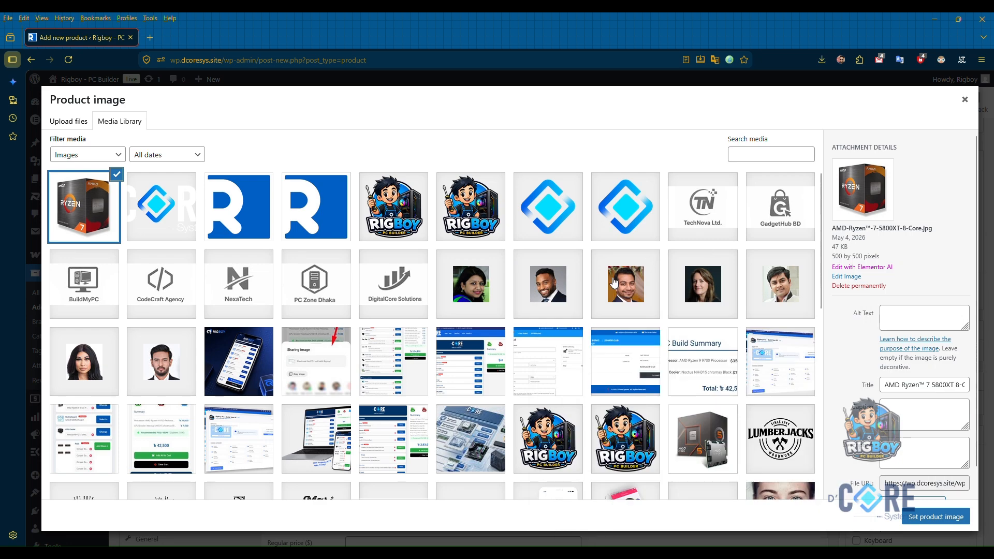
{"action": "left_click", "coordinate": [935, 517]}
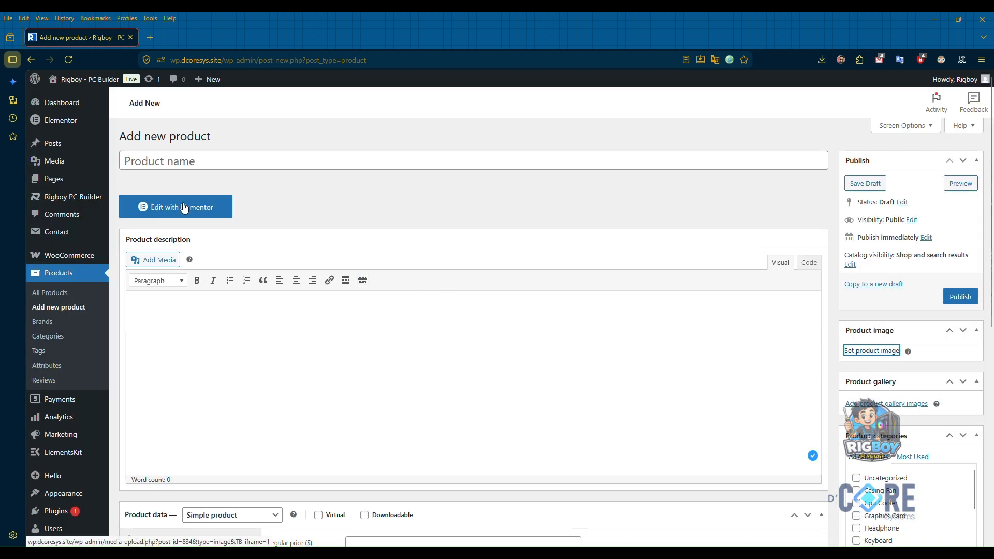
- Name the product AMD Ryzen™ 7 5800XT 8-Core and paste the copied file name as its description
{"action": "left_click", "coordinate": [162, 161]}
{"action": "key", "text": "ctrl+v"}
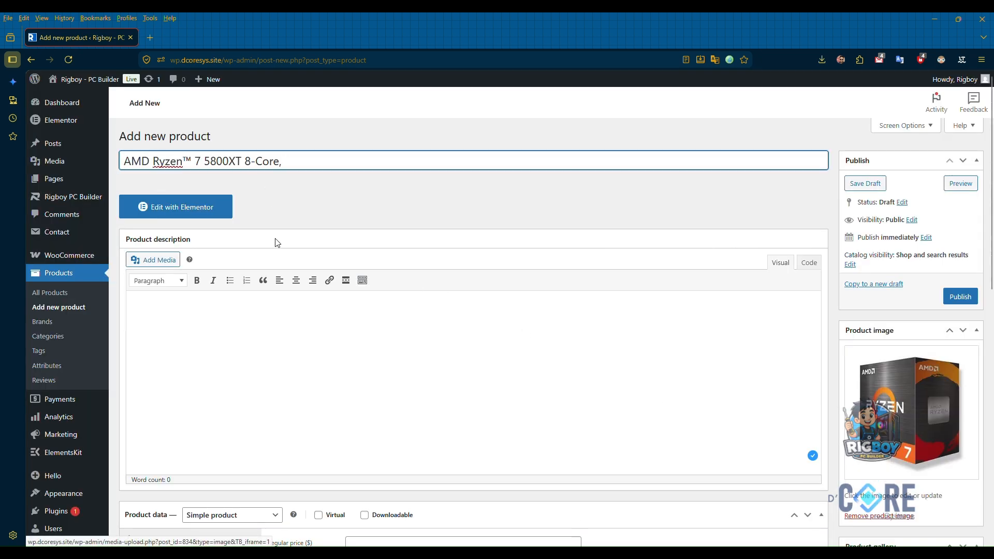
{"action": "key", "text": "BackSpace"}
{"action": "left_click", "coordinate": [236, 326]}
{"action": "key", "text": "ctrl+v"}
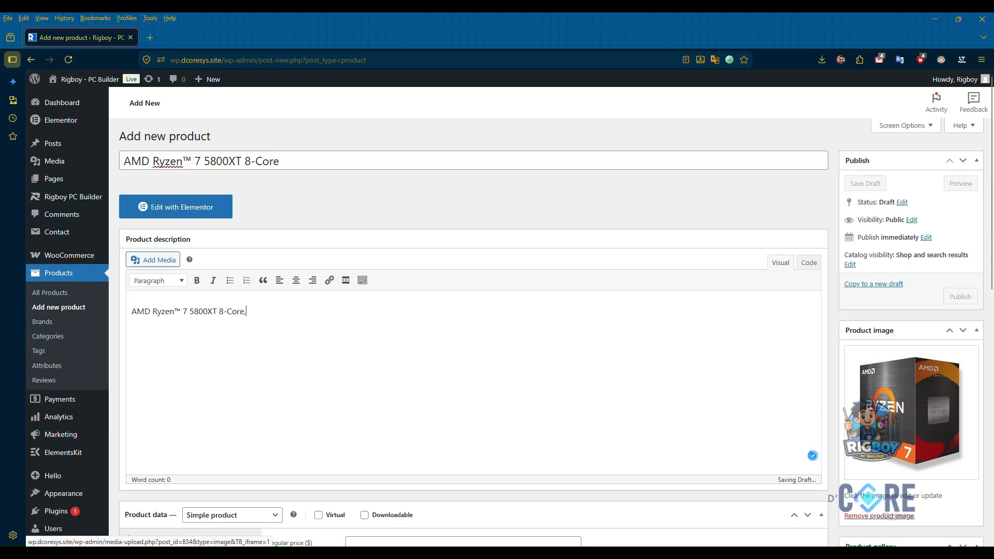
- Set the product's regular price to 190
{"action": "scroll", "coordinate": [382, 331], "scroll_direction": "down", "scroll_amount": 5}
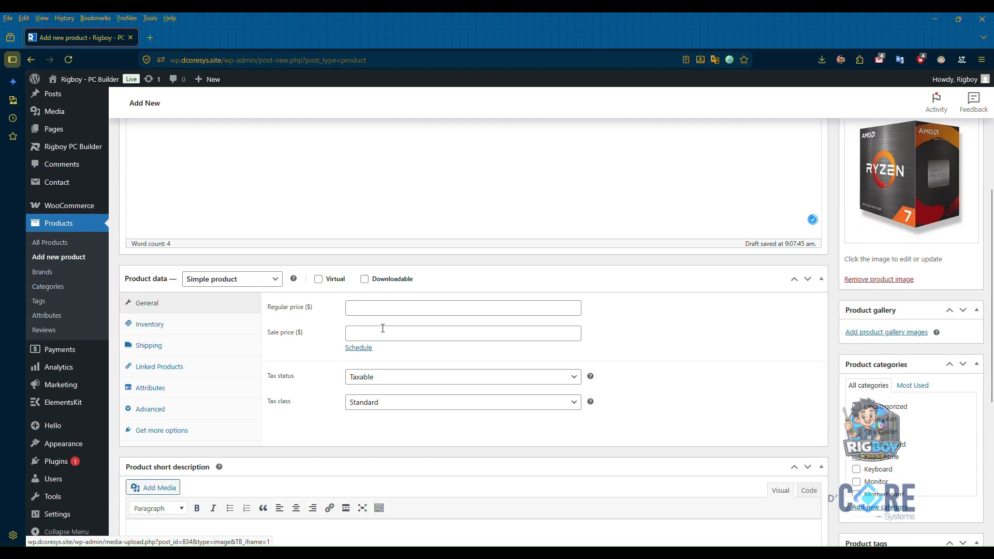
{"action": "left_click", "coordinate": [390, 308]}
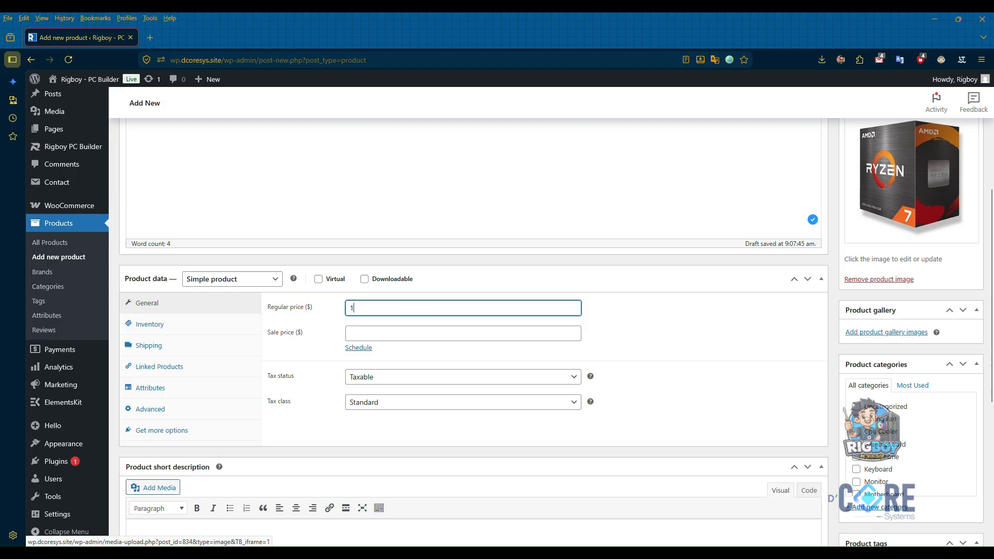
{"action": "type", "text": "190"}
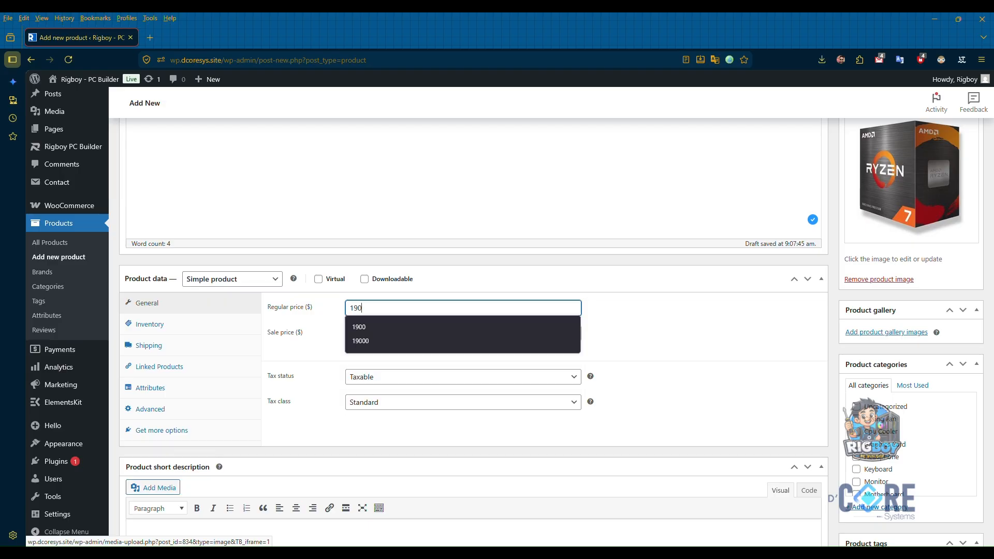
{"action": "left_click", "coordinate": [267, 349]}
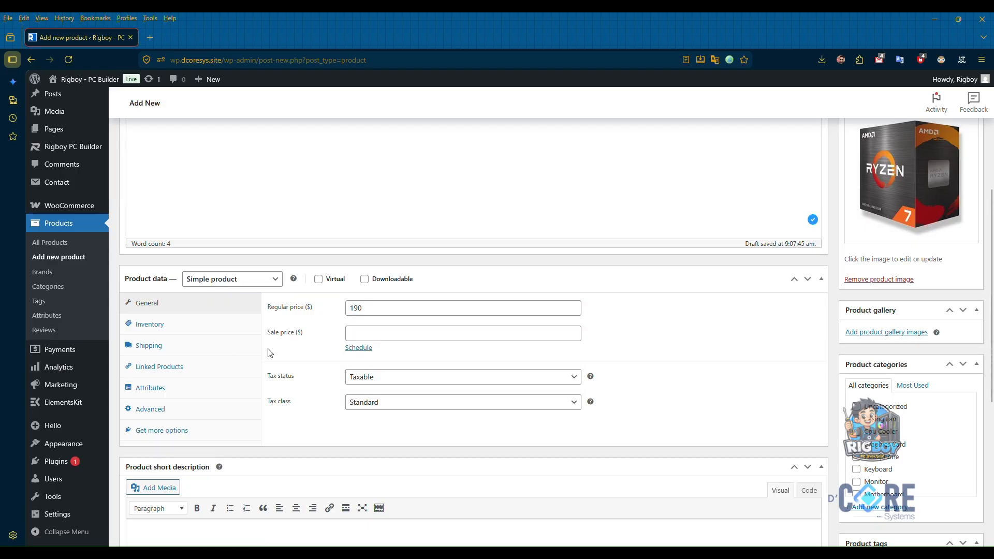
- Remove the product's blank attribute and add the existing socket_type attribute with the value AM4
{"action": "left_click", "coordinate": [184, 392]}
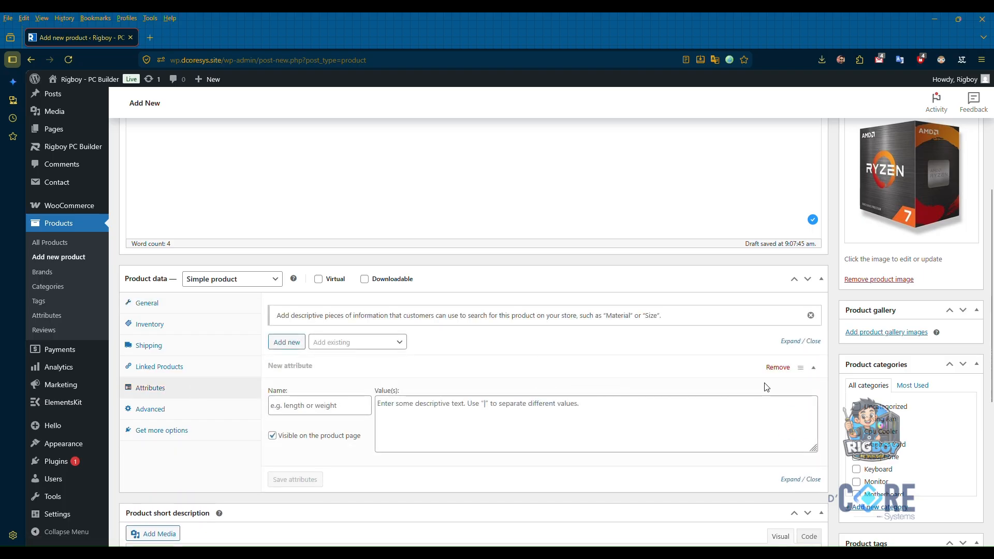
{"action": "left_click", "coordinate": [768, 369]}
{"action": "left_click", "coordinate": [351, 344]}
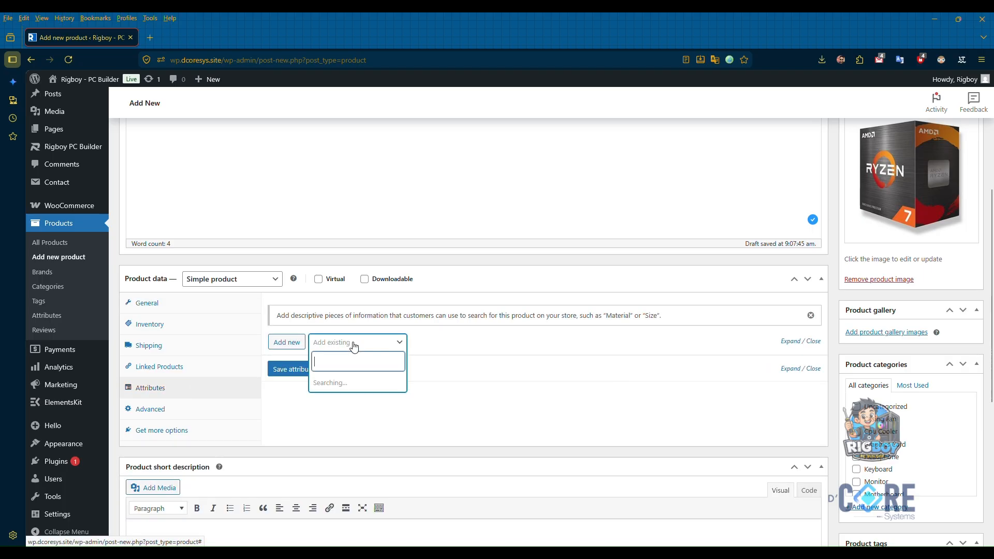
{"action": "type", "text": "sock"}
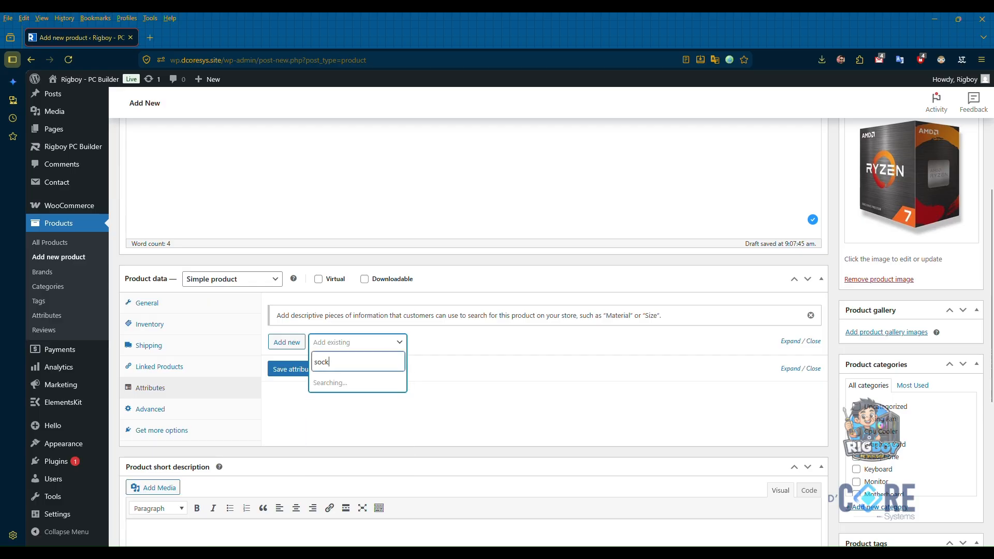
{"action": "type", "text": "et_"}
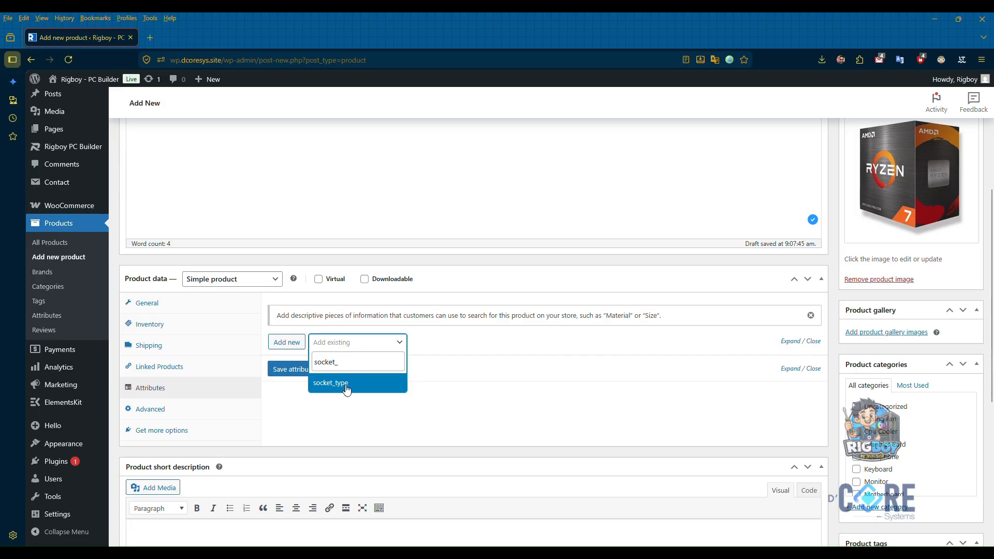
{"action": "left_click", "coordinate": [346, 383]}
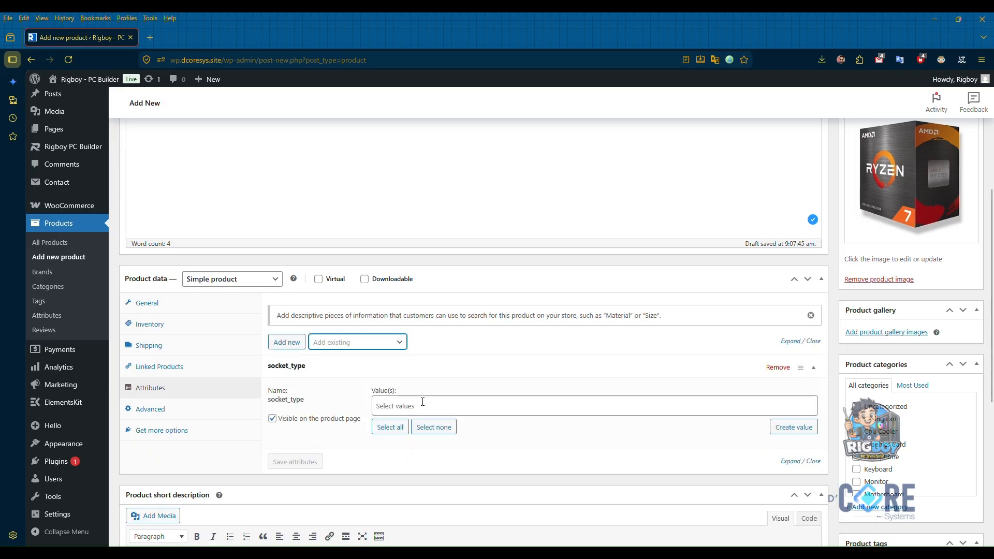
{"action": "left_click", "coordinate": [422, 402]}
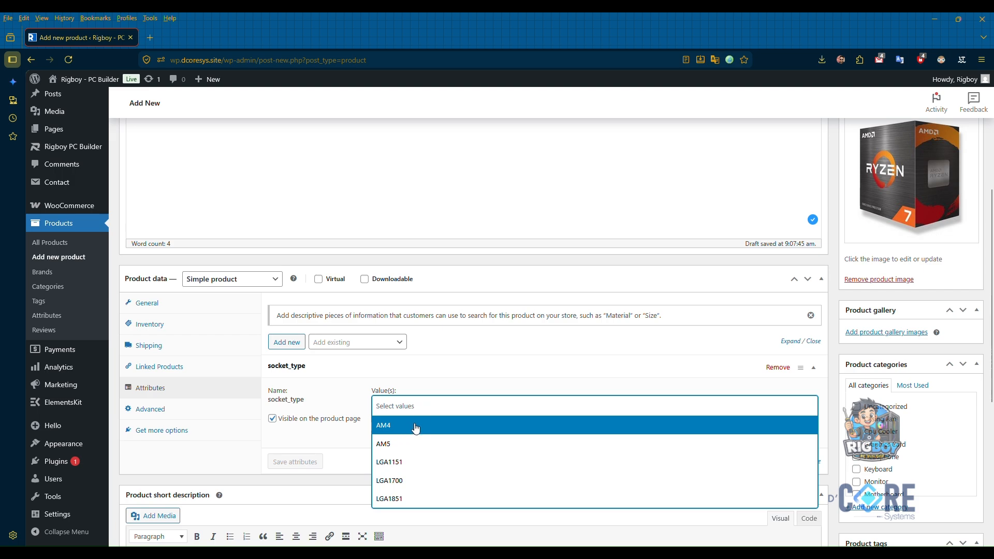
{"action": "left_click", "coordinate": [416, 426]}
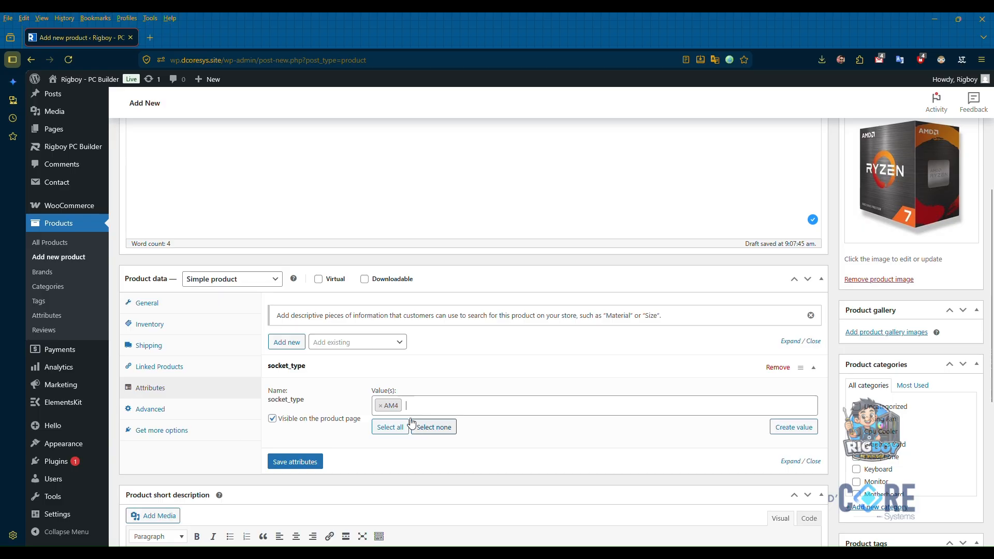
- Add the existing ram_type attribute to the product with the value DDR4
{"action": "left_click", "coordinate": [357, 344]}
{"action": "type", "text": "r"}
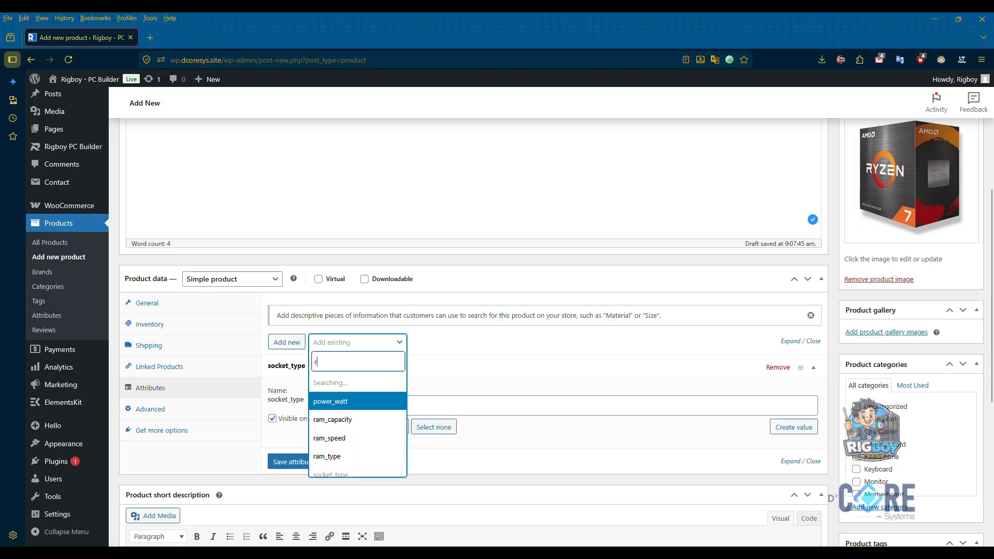
{"action": "type", "text": "am"}
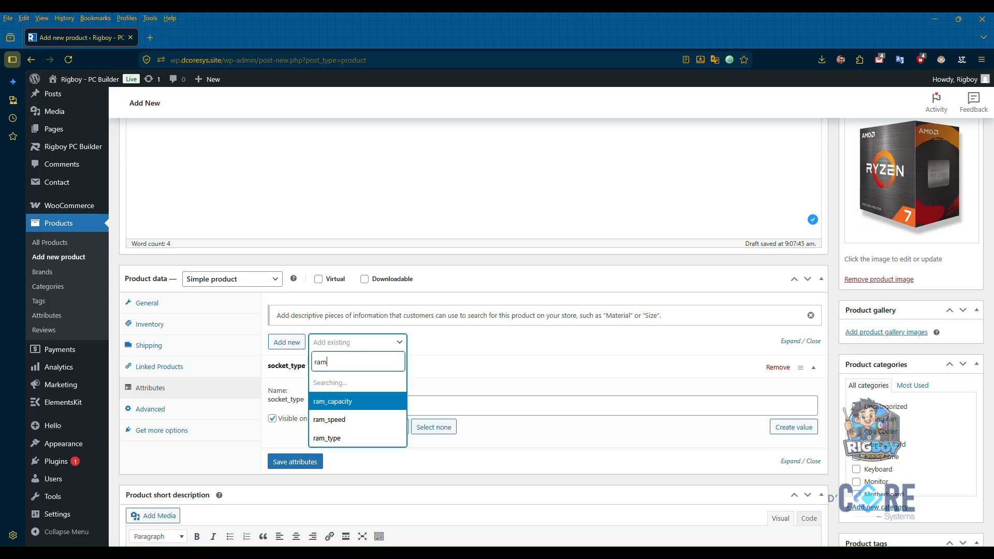
{"action": "left_click", "coordinate": [350, 422]}
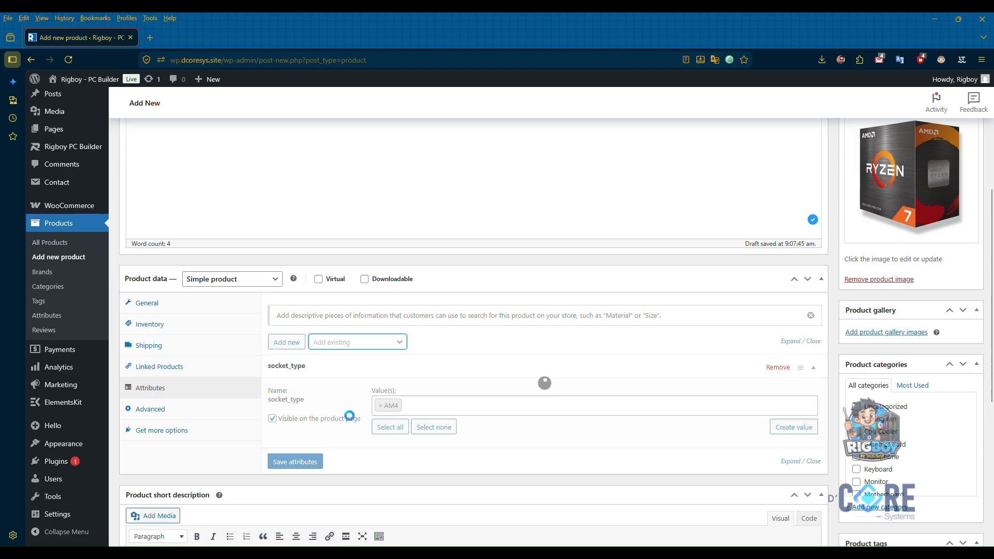
{"action": "scroll", "coordinate": [476, 424], "scroll_direction": "down", "scroll_amount": 2}
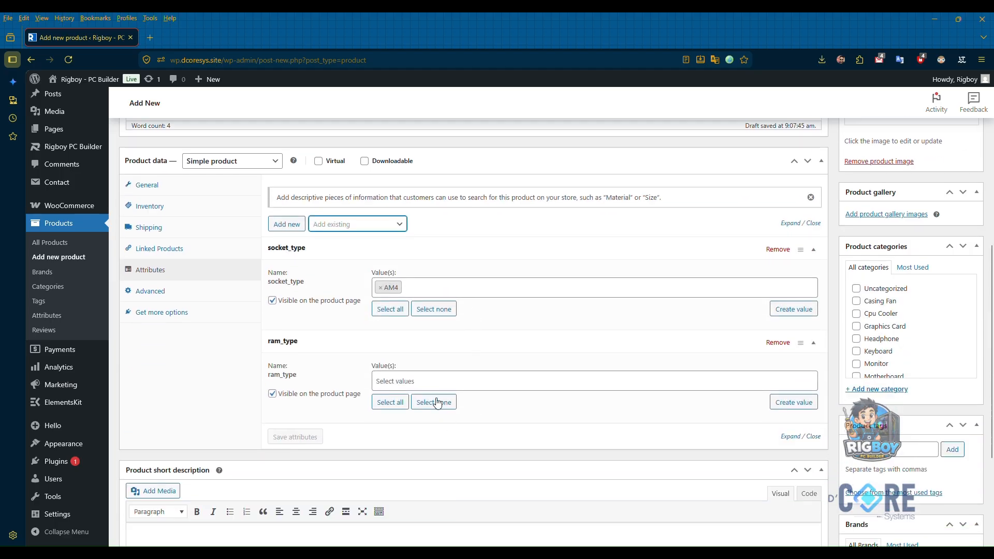
{"action": "left_click", "coordinate": [434, 375]}
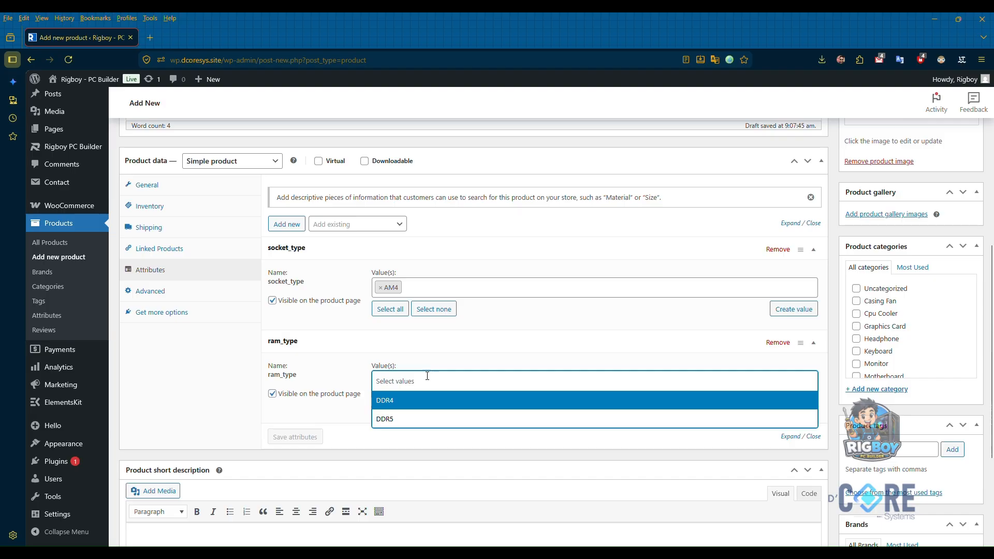
{"action": "left_click", "coordinate": [409, 400]}
- Add the existing power_watt attribute to the product with the value 90W and save the attributes
{"action": "left_click", "coordinate": [342, 226]}
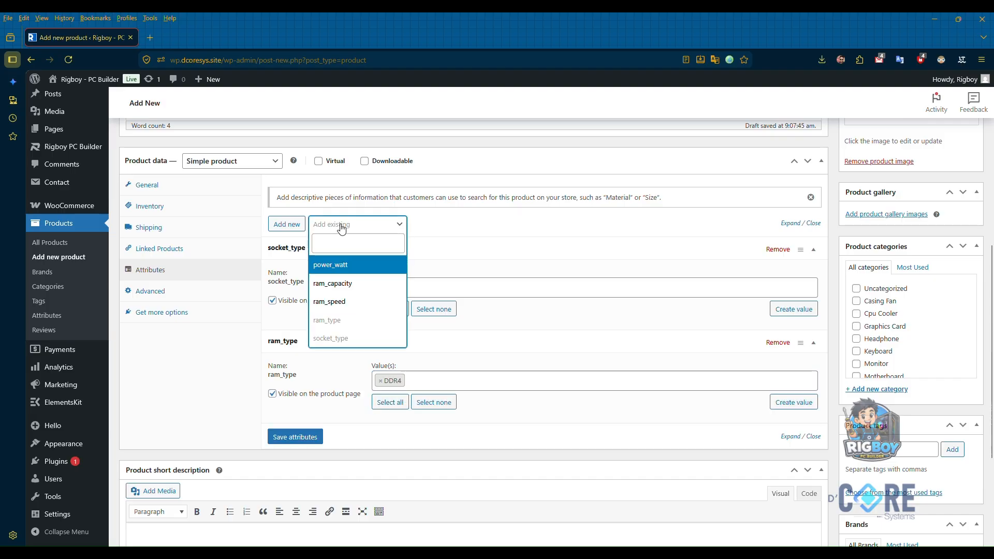
{"action": "type", "text": "power"}
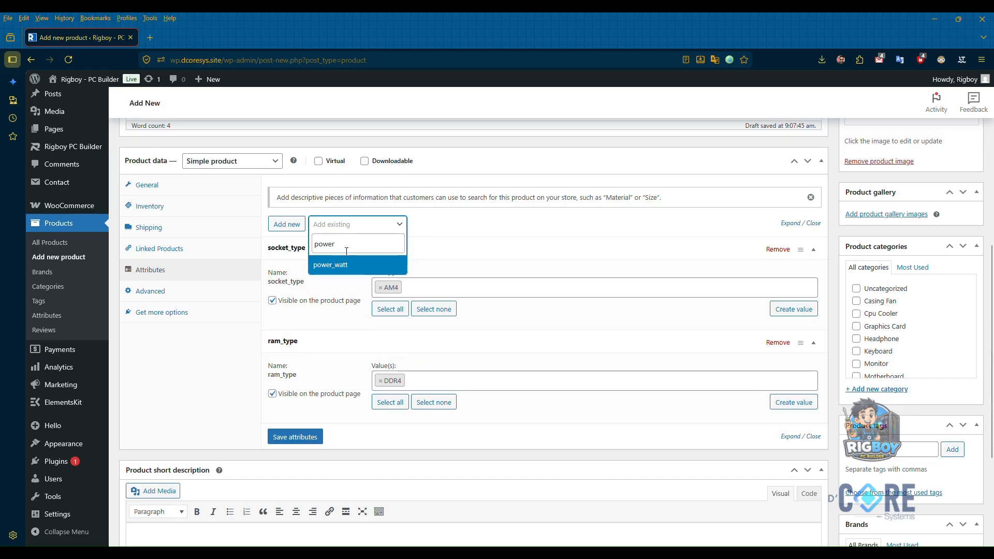
{"action": "key", "text": "Return"}
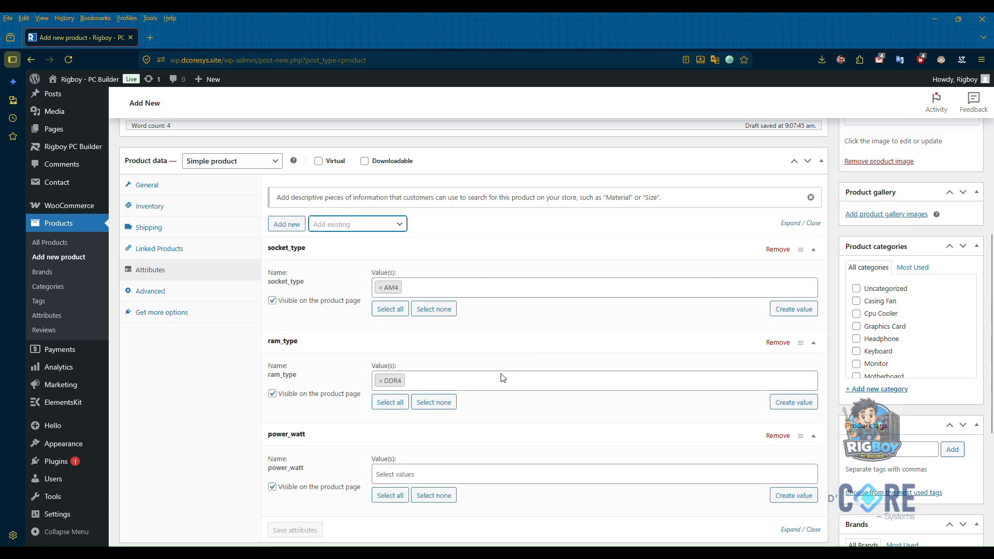
{"action": "left_click", "coordinate": [446, 477]}
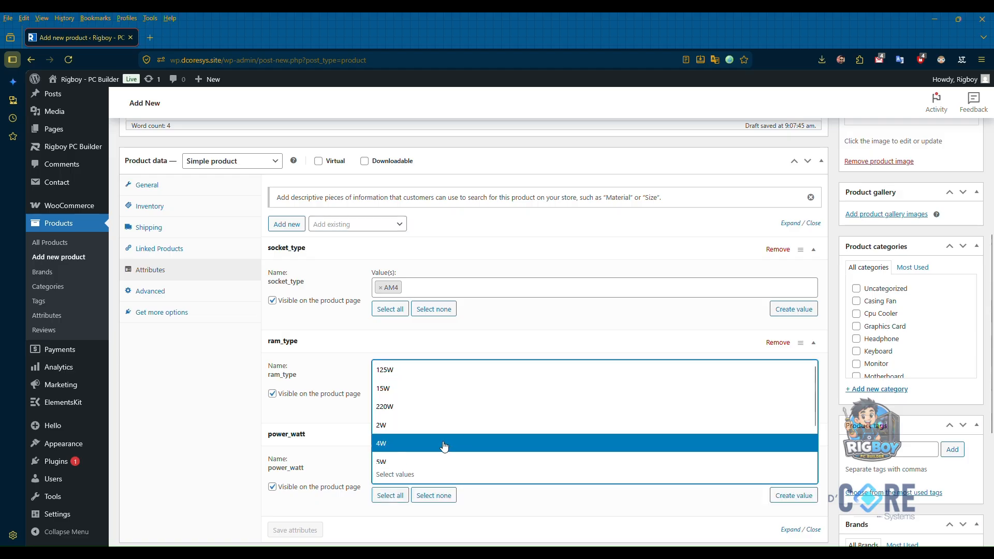
{"action": "scroll", "coordinate": [425, 414], "scroll_direction": "down", "scroll_amount": 2}
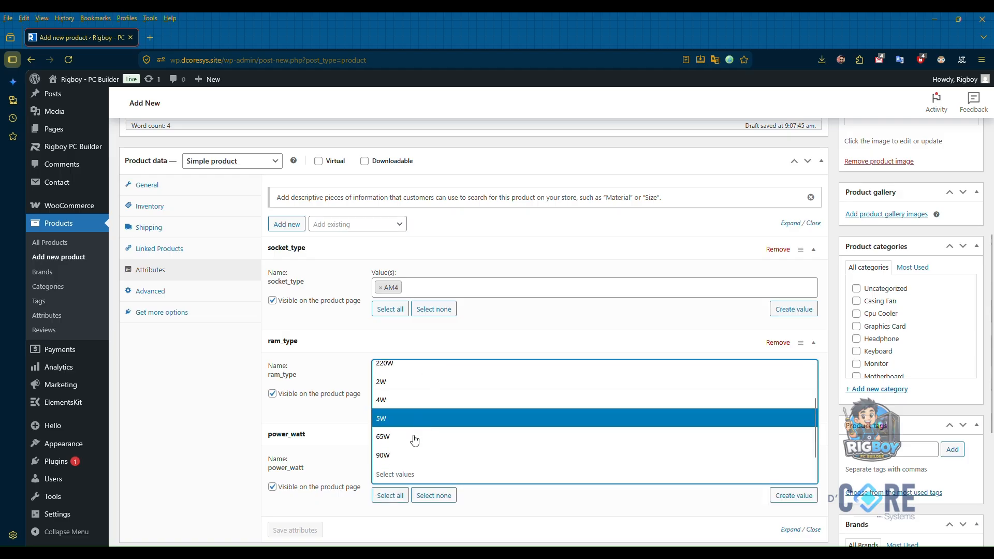
{"action": "left_click", "coordinate": [411, 449]}
{"action": "scroll", "coordinate": [471, 422], "scroll_direction": "down", "scroll_amount": 2}
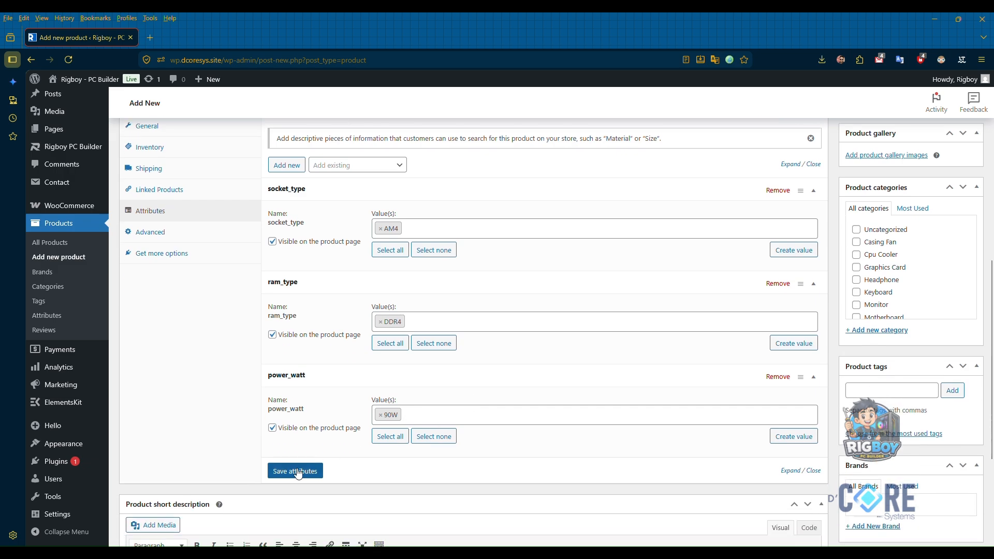
{"action": "left_click", "coordinate": [294, 469]}
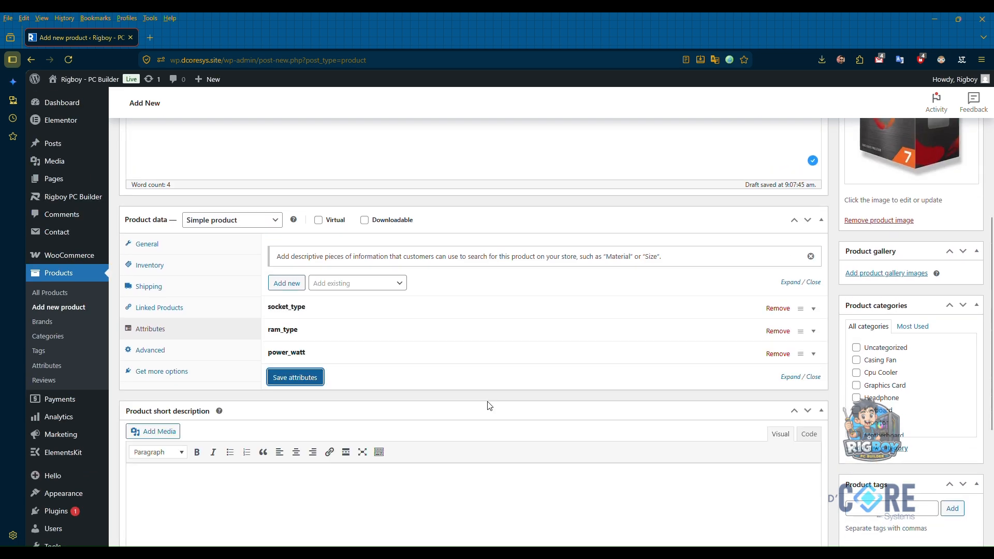
- Enter "AMD Ryzen™ 7 5800XT 8-Core," as the product's short description
{"action": "scroll", "coordinate": [302, 433], "scroll_direction": "down", "scroll_amount": 2}
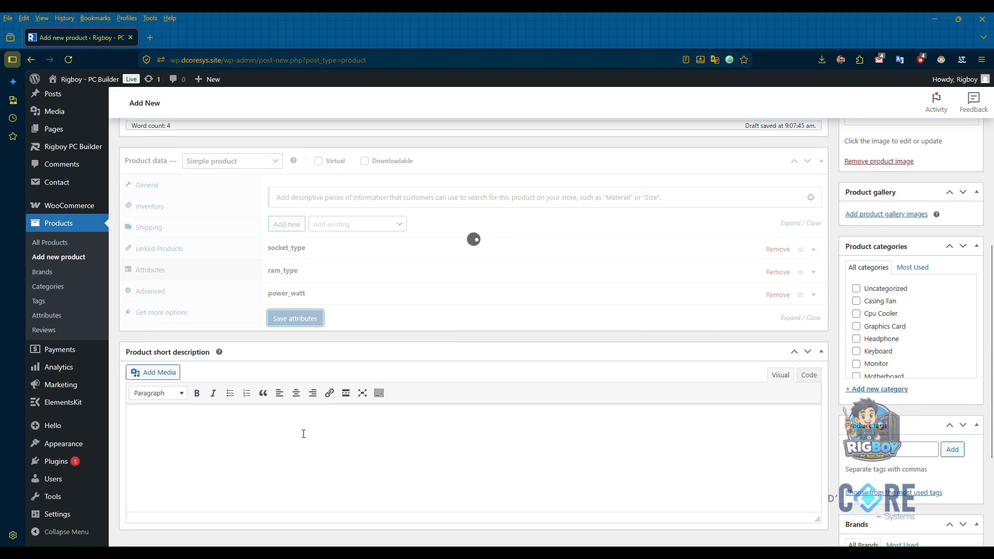
{"action": "left_click", "coordinate": [291, 440]}
{"action": "type", "text": "AMD Ryzen™ 7 5800XT 8-Core,"}
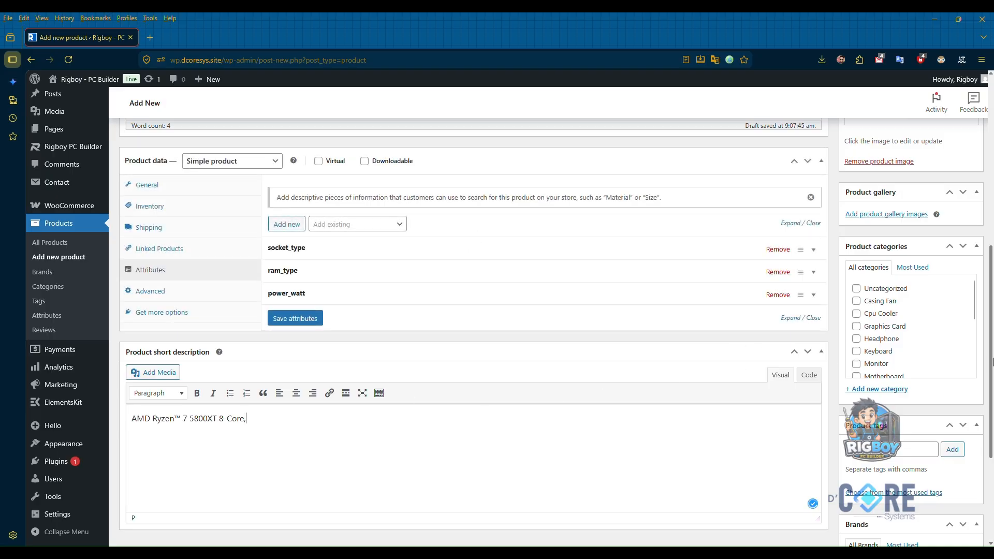
- Publish the AMD Ryzen™ 7 5800XT 8-Core product
{"action": "scroll", "coordinate": [896, 330], "scroll_direction": "down", "scroll_amount": 2}
{"action": "scroll", "coordinate": [891, 324], "scroll_direction": "down", "scroll_amount": 2}
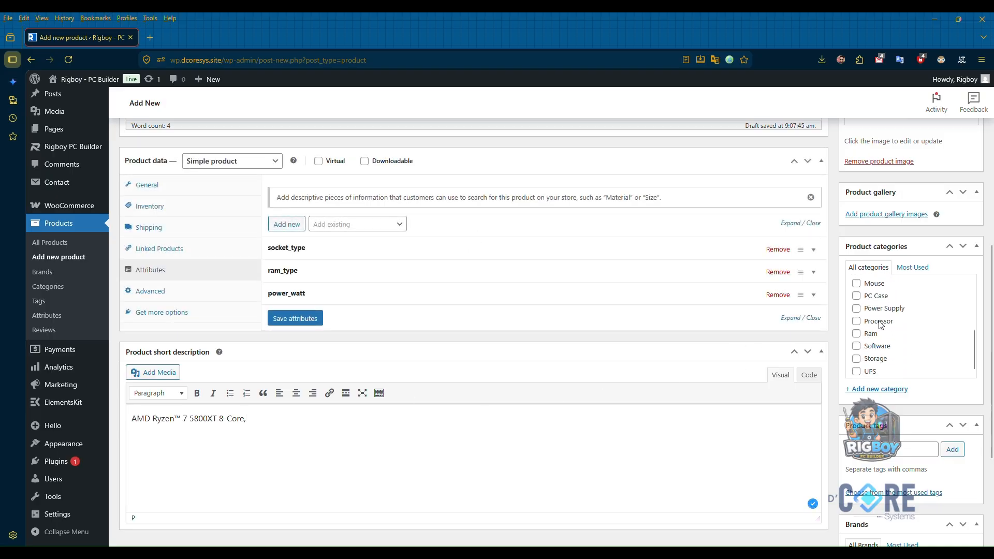
{"action": "scroll", "coordinate": [867, 329], "scroll_direction": "up", "scroll_amount": 4}
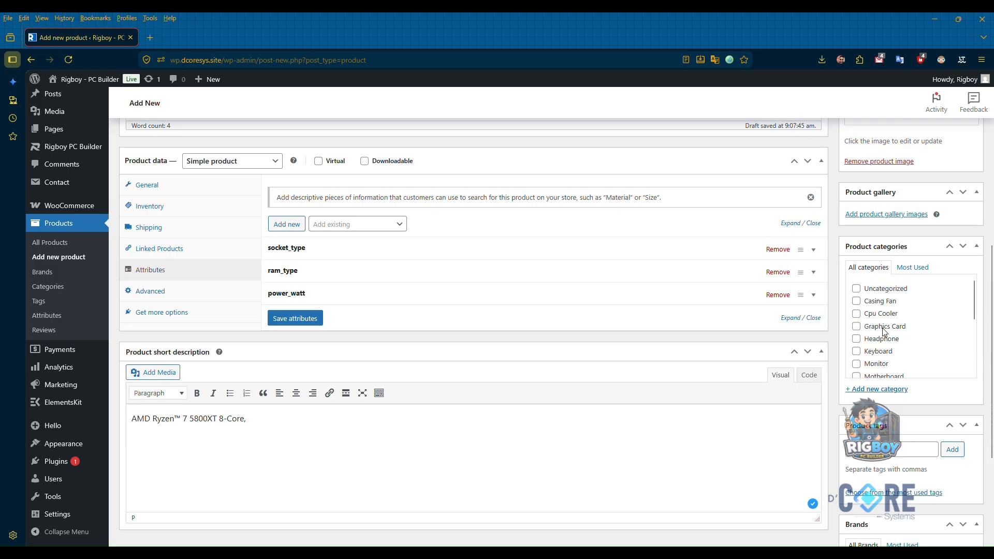
{"action": "scroll", "coordinate": [918, 306], "scroll_direction": "up", "scroll_amount": 10}
{"action": "scroll", "coordinate": [919, 306], "scroll_direction": "up", "scroll_amount": 1}
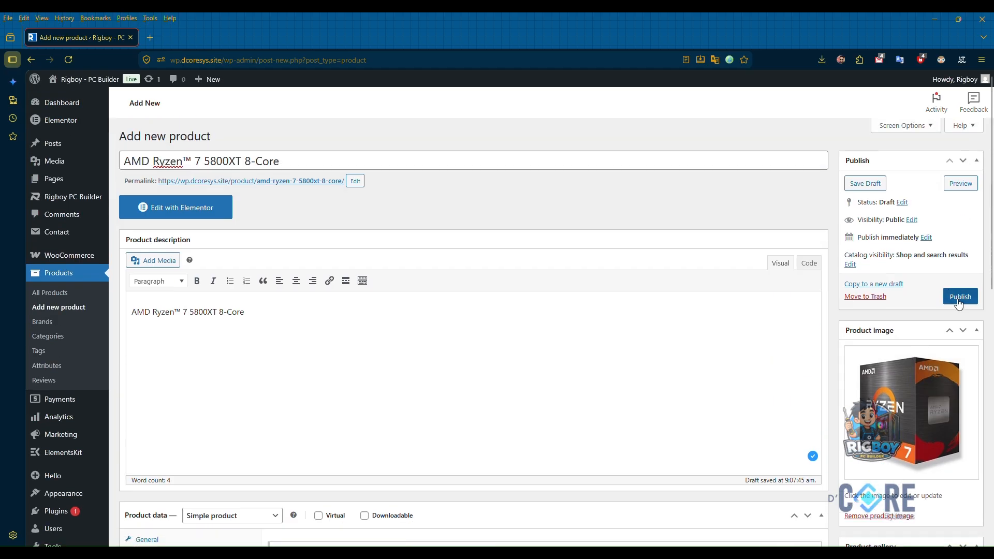
{"action": "left_click", "coordinate": [960, 296]}
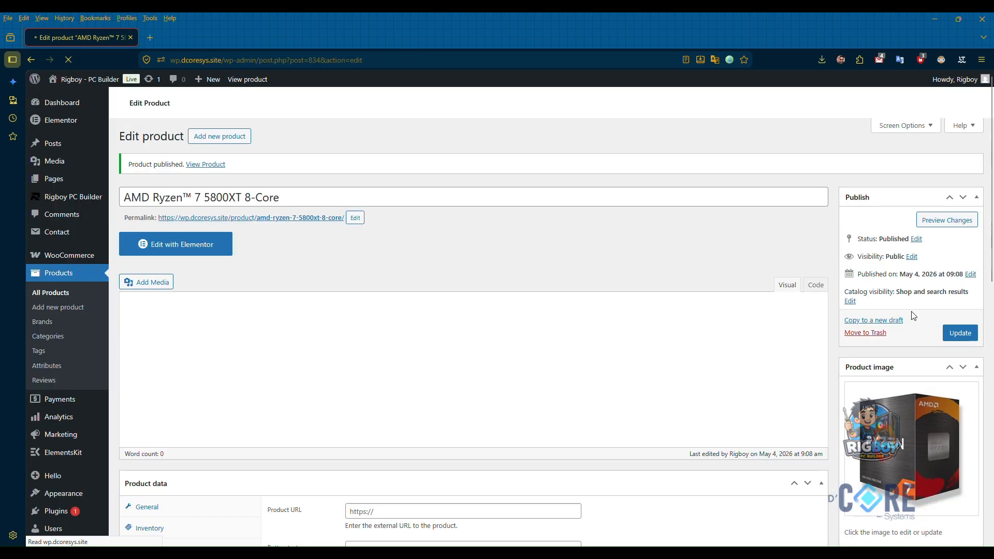
- Start a new product named ASRock A520M-HDV A, using ASRock A520M-HDV A.jpg from the MB folder's AM4 subfolder as its image
{"action": "left_click", "coordinate": [228, 139]}
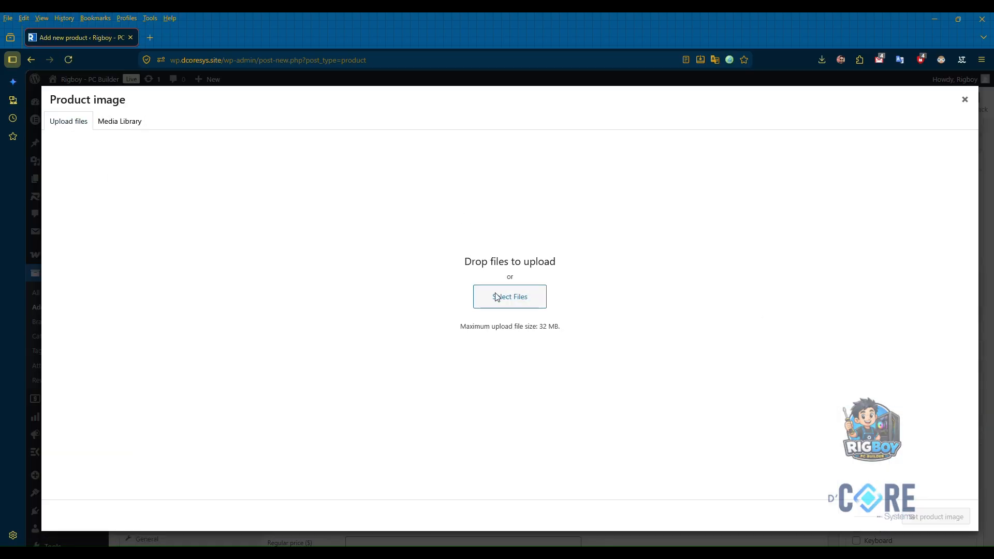
{"action": "left_click", "coordinate": [496, 297]}
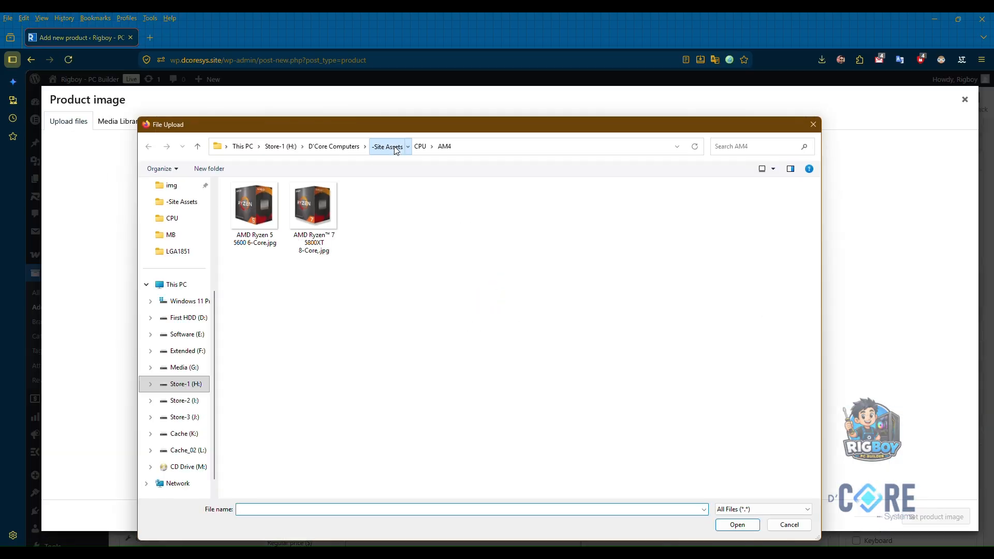
{"action": "left_click", "coordinate": [395, 146]}
{"action": "double_click", "coordinate": [659, 204]}
{"action": "double_click", "coordinate": [274, 217]}
{"action": "left_click", "coordinate": [261, 239]}
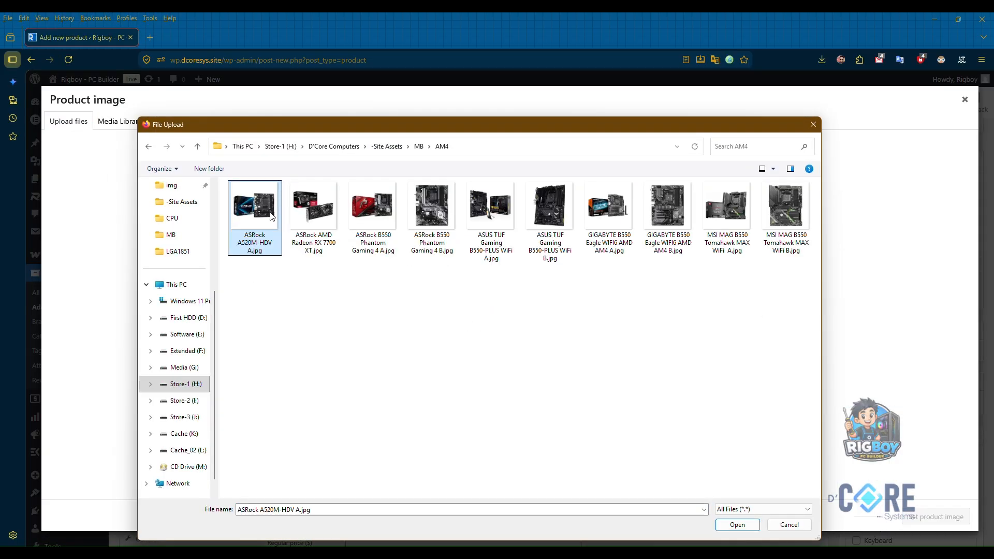
{"action": "double_click", "coordinate": [260, 239]}
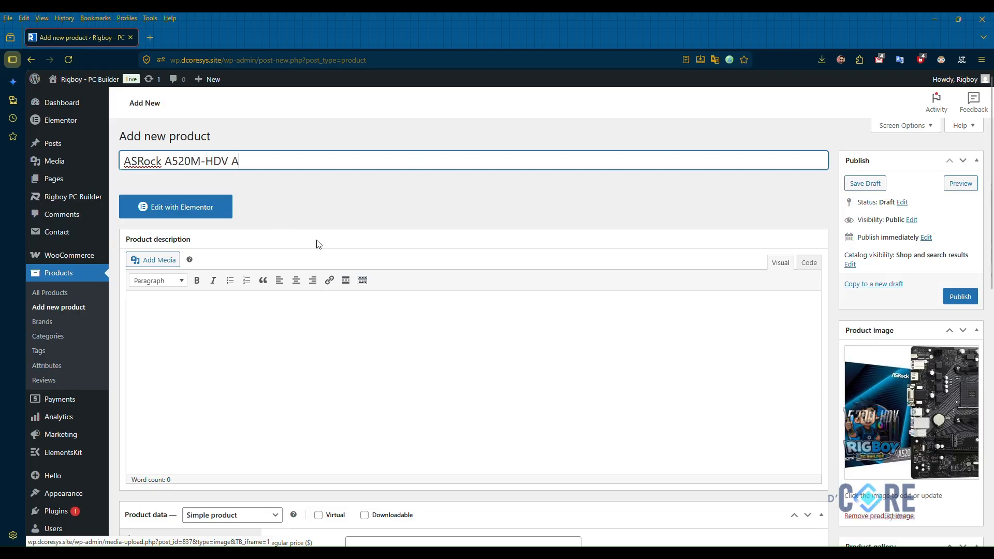
- Add the existing socket_type attribute to the ASRock motherboard product with the value AM4
{"action": "scroll", "coordinate": [378, 268], "scroll_direction": "down", "scroll_amount": 5}
{"action": "left_click", "coordinate": [393, 249]}
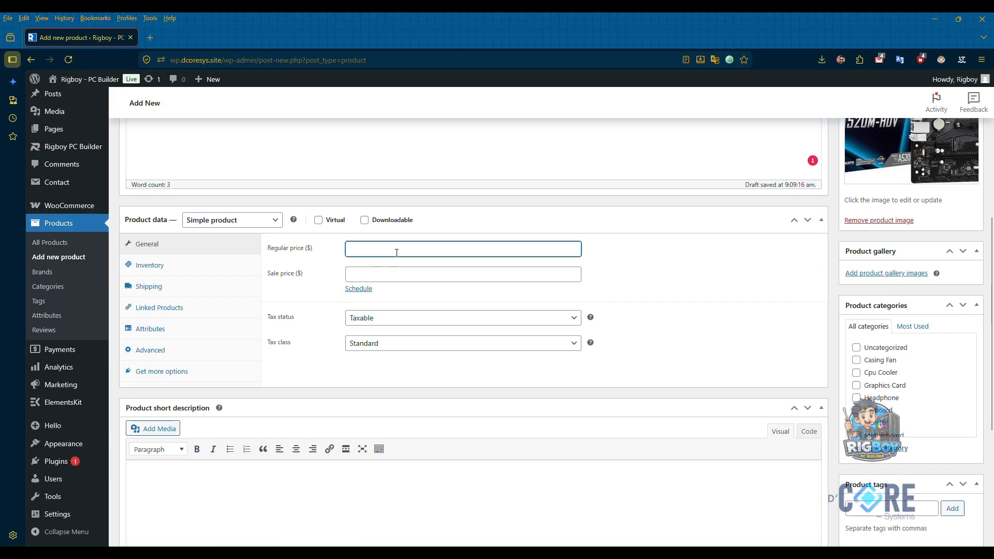
{"action": "left_click", "coordinate": [184, 336]}
{"action": "left_click", "coordinate": [346, 285]}
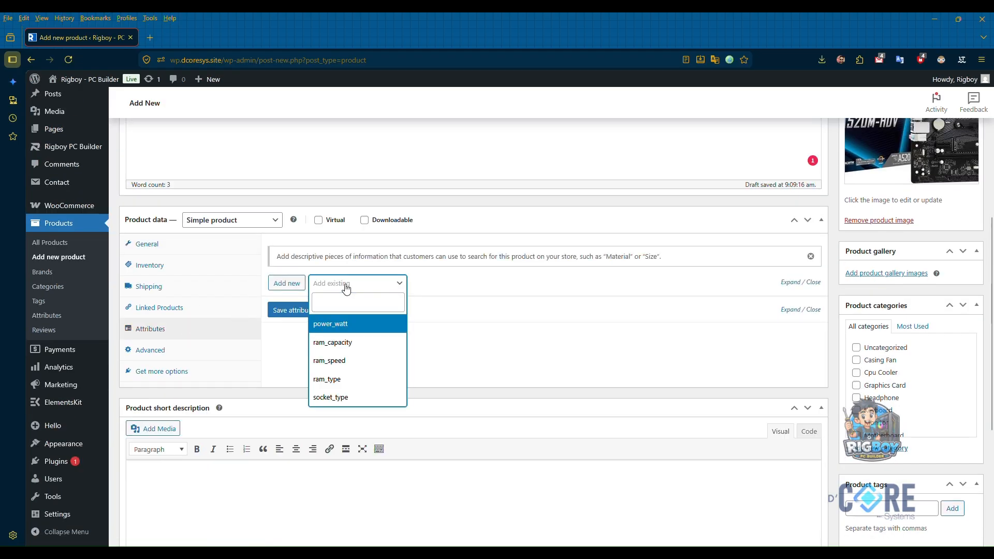
{"action": "left_click", "coordinate": [406, 373]}
{"action": "left_click", "coordinate": [453, 347]}
- Add the existing ram_type attribute to the ASRock motherboard product with the value DDR4
{"action": "left_click", "coordinate": [357, 283]}
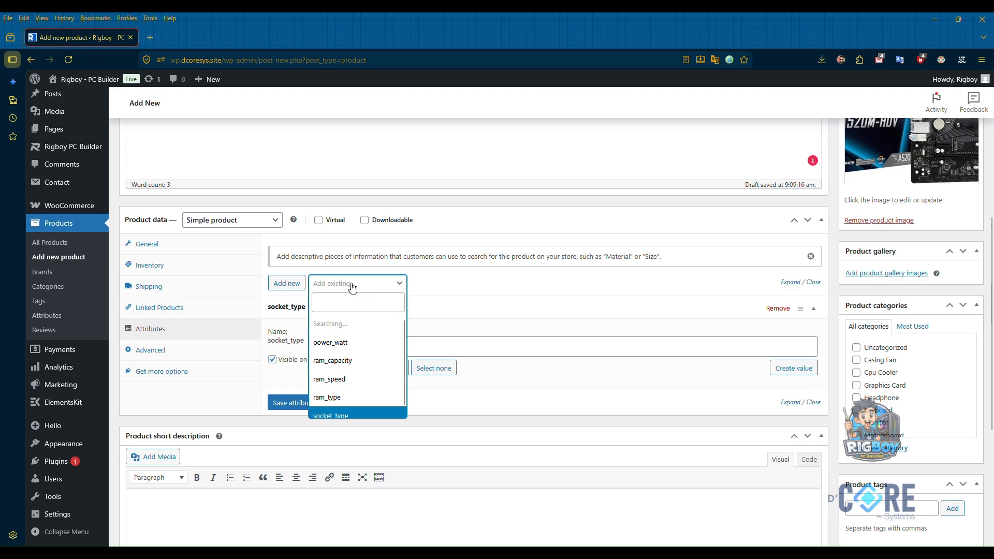
{"action": "left_click", "coordinate": [334, 379]}
{"action": "left_click", "coordinate": [455, 435]}
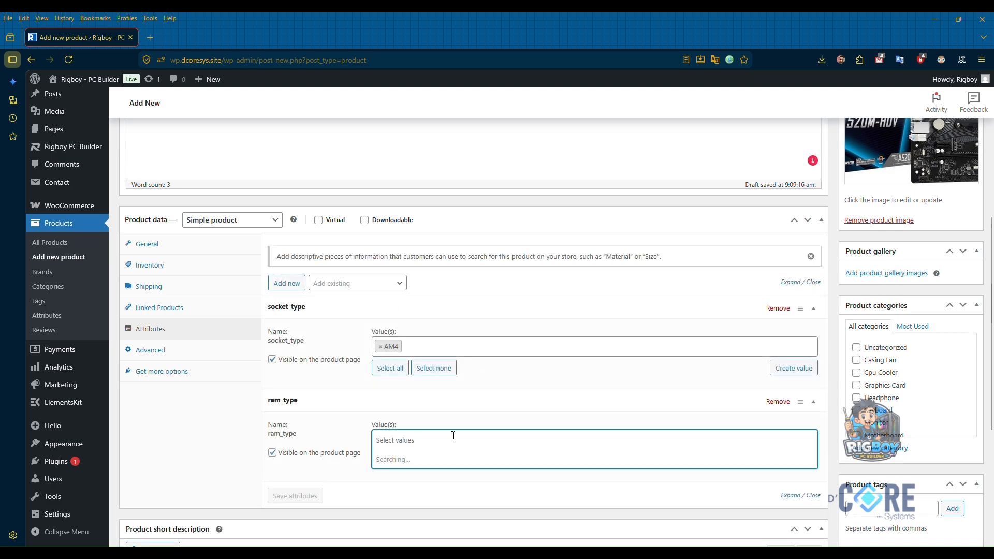
{"action": "left_click", "coordinate": [435, 461]}
- Add the existing power_watt attribute to the ASRock motherboard product and choose a wattage value for it
{"action": "left_click", "coordinate": [356, 286]}
{"action": "left_click", "coordinate": [331, 326]}
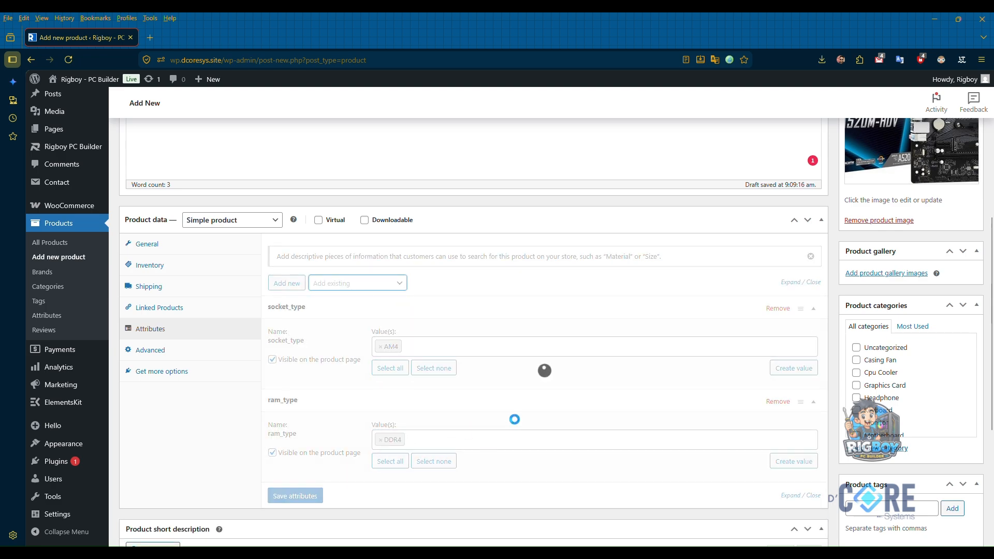
{"action": "scroll", "coordinate": [466, 417], "scroll_direction": "down", "scroll_amount": 2}
{"action": "left_click", "coordinate": [419, 416]}
{"action": "scroll", "coordinate": [415, 455], "scroll_direction": "down", "scroll_amount": 2}
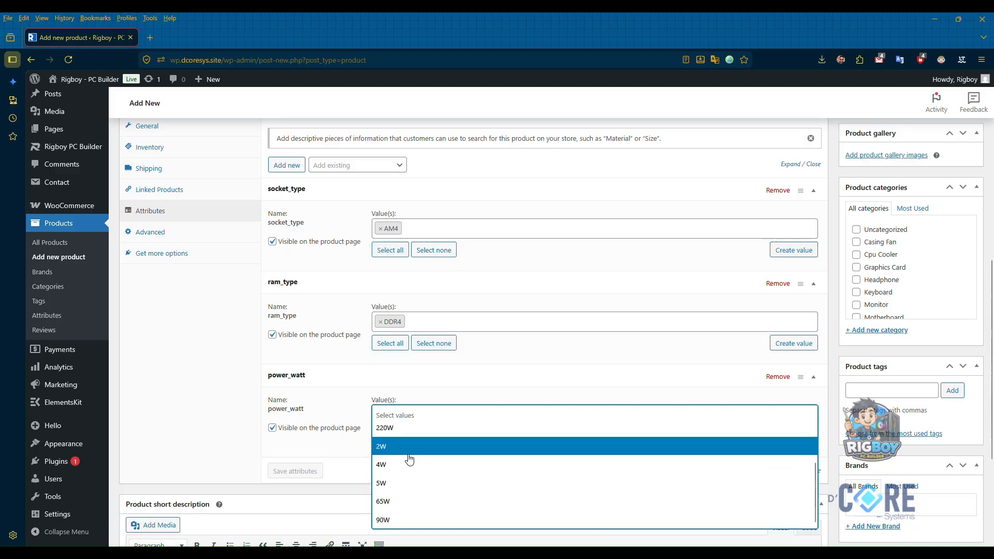
{"action": "scroll", "coordinate": [409, 459], "scroll_direction": "up", "scroll_amount": 2}
{"action": "left_click", "coordinate": [408, 456]}
- Save the motherboard's attributes and publish the ASRock A520M-HDV A product
{"action": "left_click", "coordinate": [295, 470]}
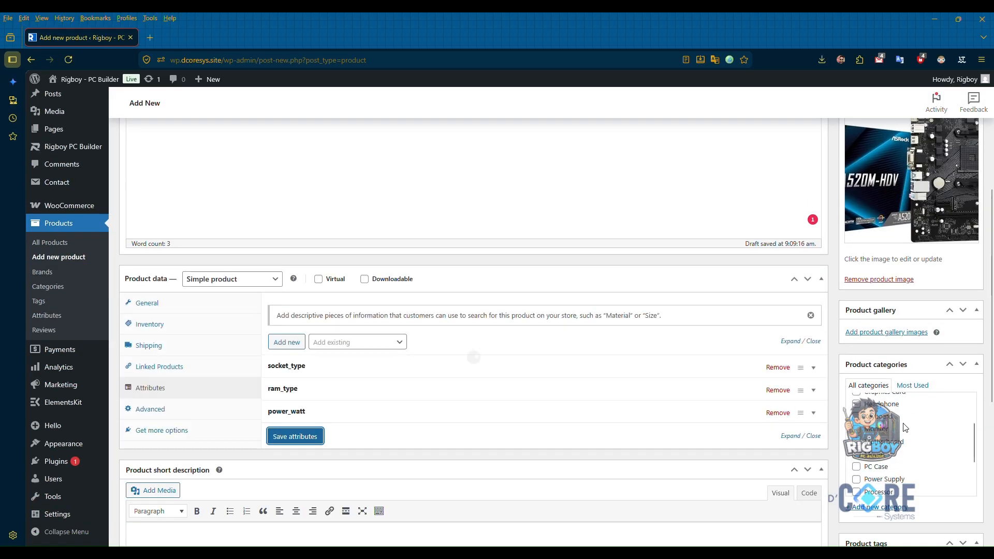
{"action": "scroll", "coordinate": [462, 460], "scroll_direction": "down", "scroll_amount": 5}
{"action": "scroll", "coordinate": [462, 461], "scroll_direction": "up", "scroll_amount": 10}
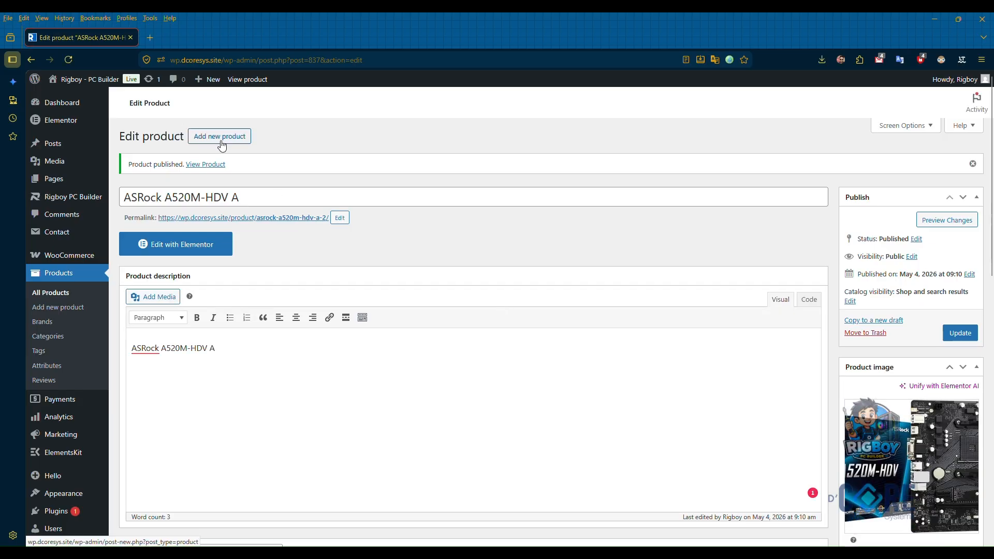
- Start a new product named Gskill TridenZ 16GB 3200Mhz DDR4 RAM, with the TridentZ memory picture from the site assets as its image
{"action": "left_click", "coordinate": [221, 138]}
{"action": "left_click", "coordinate": [872, 346]}
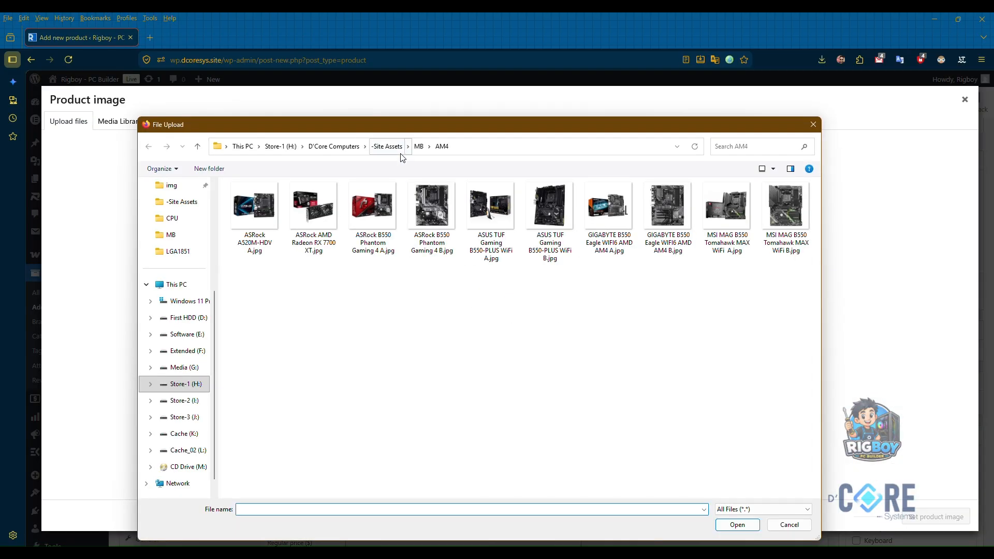
{"action": "left_click", "coordinate": [389, 147]}
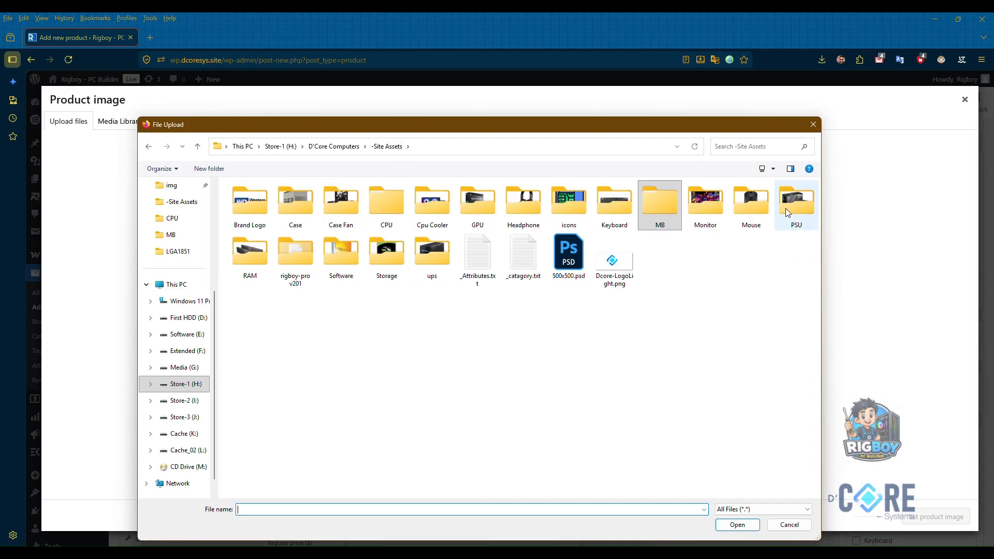
{"action": "double_click", "coordinate": [657, 200]}
{"action": "left_click", "coordinate": [431, 215]}
{"action": "double_click", "coordinate": [430, 215]}
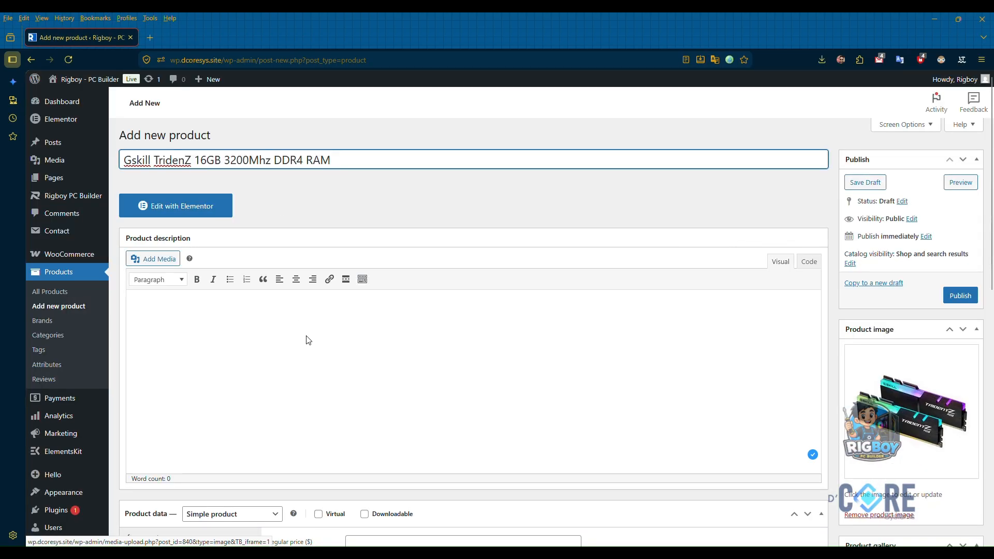
- Enter "Gskill TridenZ 16GB 3200Mhz DDR4 RAM 1" as the product description and set the regular price to 80
{"action": "type", "text": "Gskill TridenZ 16GB 3200Mhz DDR4 RAM 1"}
{"action": "scroll", "coordinate": [311, 304], "scroll_direction": "down", "scroll_amount": 5}
{"action": "left_click", "coordinate": [383, 368]}
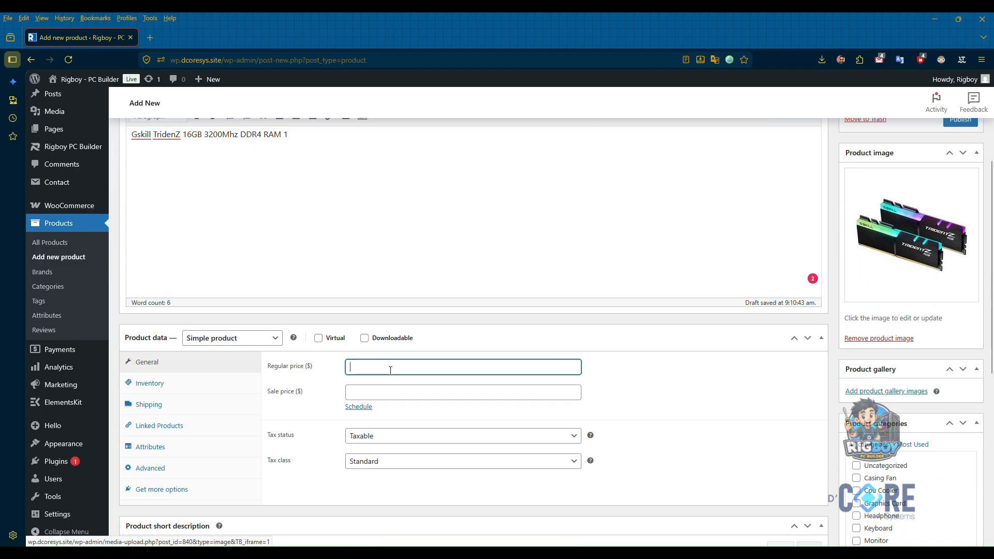
{"action": "type", "text": "80"}
- Remove the RAM product's blank attribute and add the existing ram_type attribute with the value DDR4
{"action": "left_click", "coordinate": [200, 450]}
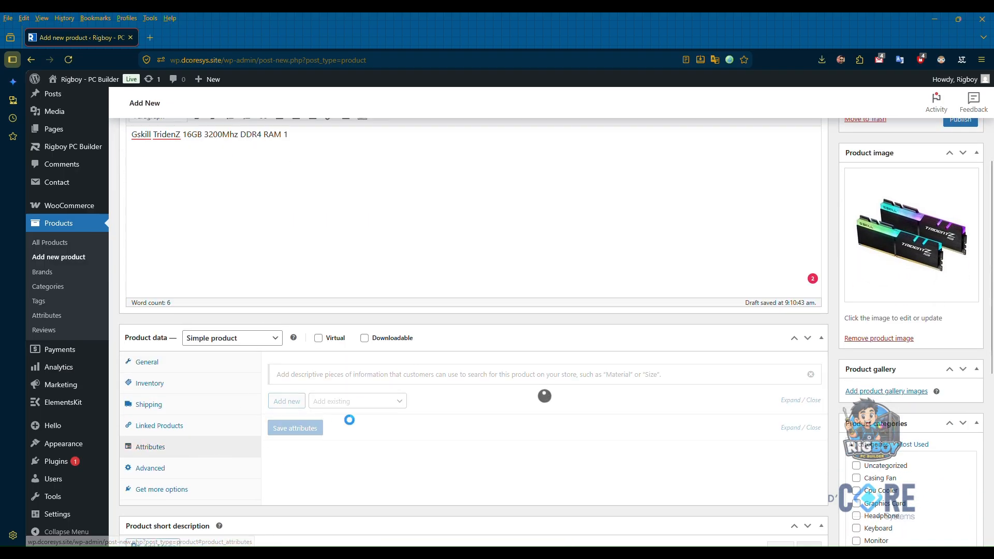
{"action": "scroll", "coordinate": [414, 409], "scroll_direction": "down", "scroll_amount": 1}
{"action": "left_click", "coordinate": [785, 371]}
{"action": "left_click", "coordinate": [351, 347]}
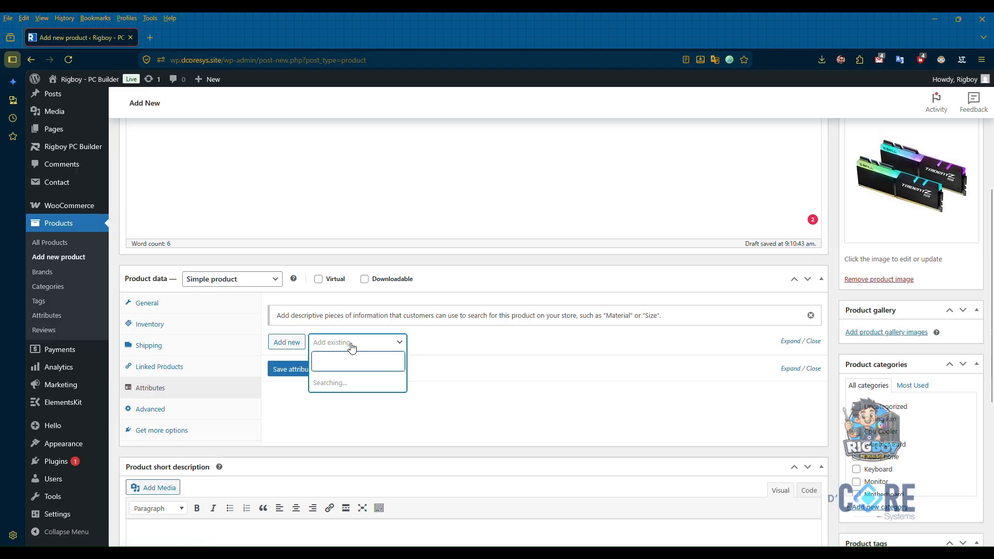
{"action": "left_click", "coordinate": [336, 435]}
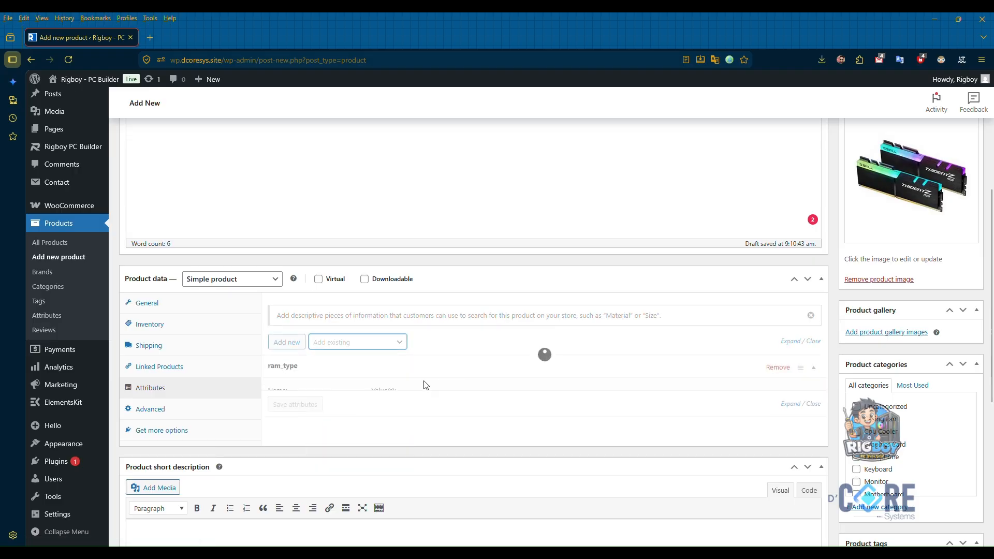
{"action": "left_click", "coordinate": [408, 405]}
{"action": "left_click", "coordinate": [397, 425]}
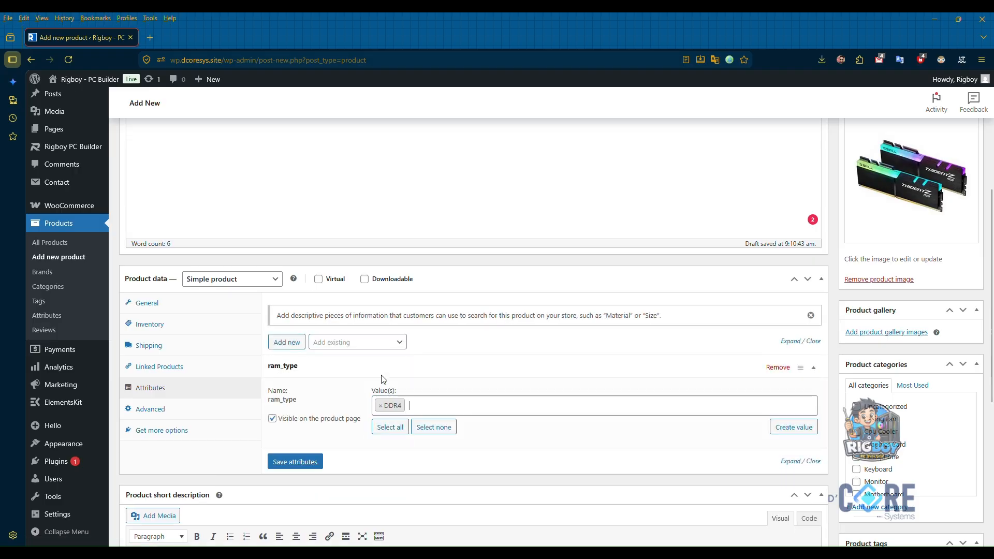
- Add the existing ram_capacity attribute to the RAM product with the value 16GB
{"action": "left_click", "coordinate": [373, 344]}
{"action": "left_click", "coordinate": [364, 403]}
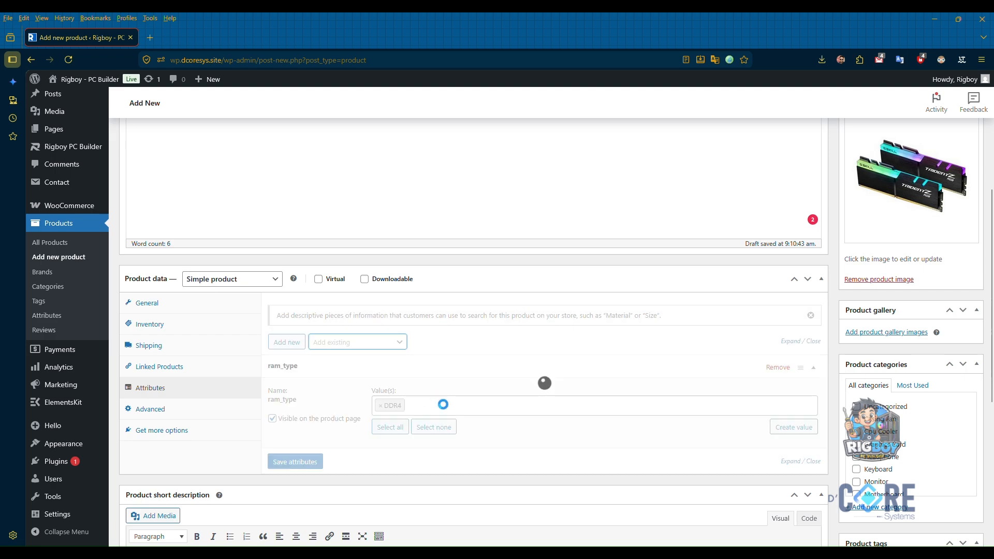
{"action": "left_click", "coordinate": [415, 499]}
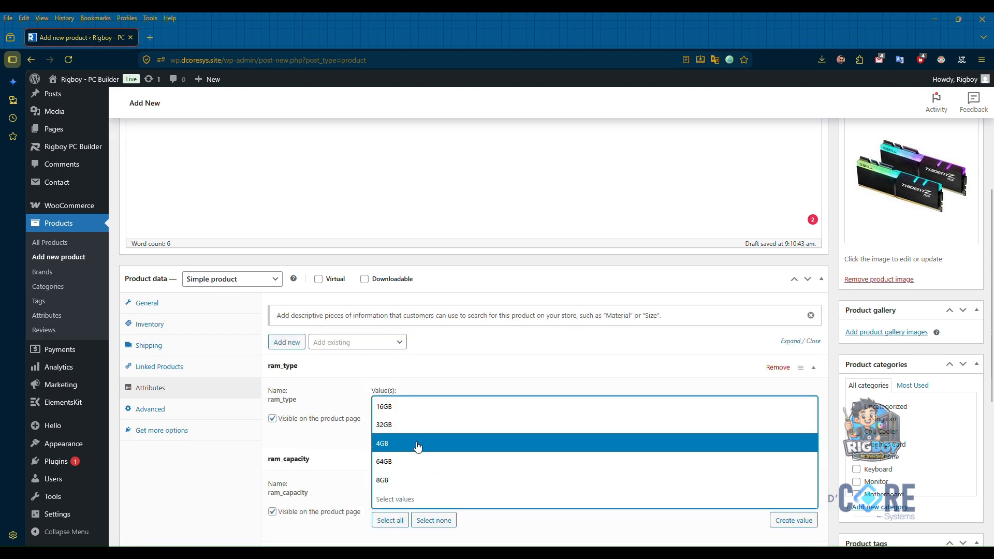
{"action": "left_click", "coordinate": [409, 407]}
- Add the existing ram_speed attribute with the value 3200MHz and save the RAM product's attributes
{"action": "left_click", "coordinate": [357, 343]}
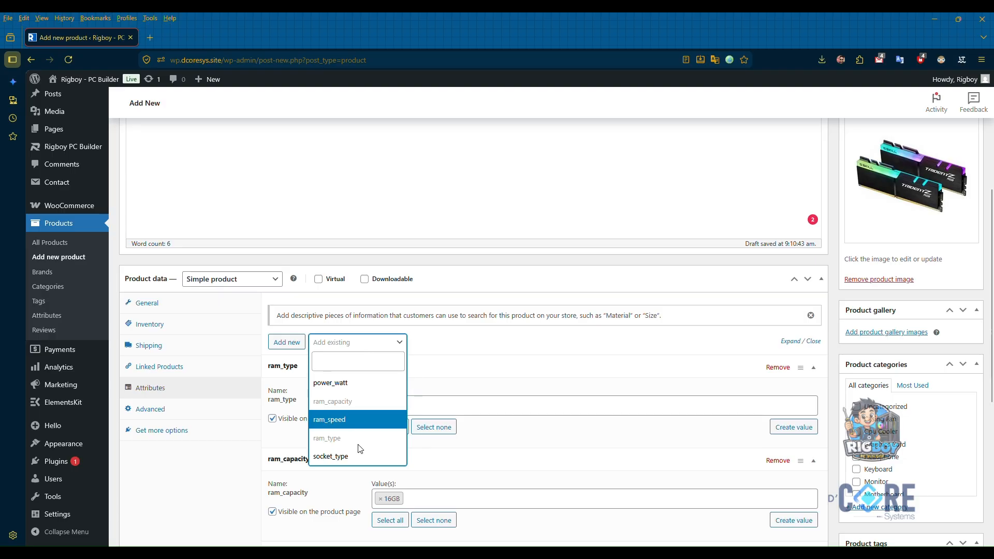
{"action": "left_click", "coordinate": [358, 419]}
{"action": "scroll", "coordinate": [544, 428], "scroll_direction": "down", "scroll_amount": 2}
{"action": "left_click", "coordinate": [405, 474]}
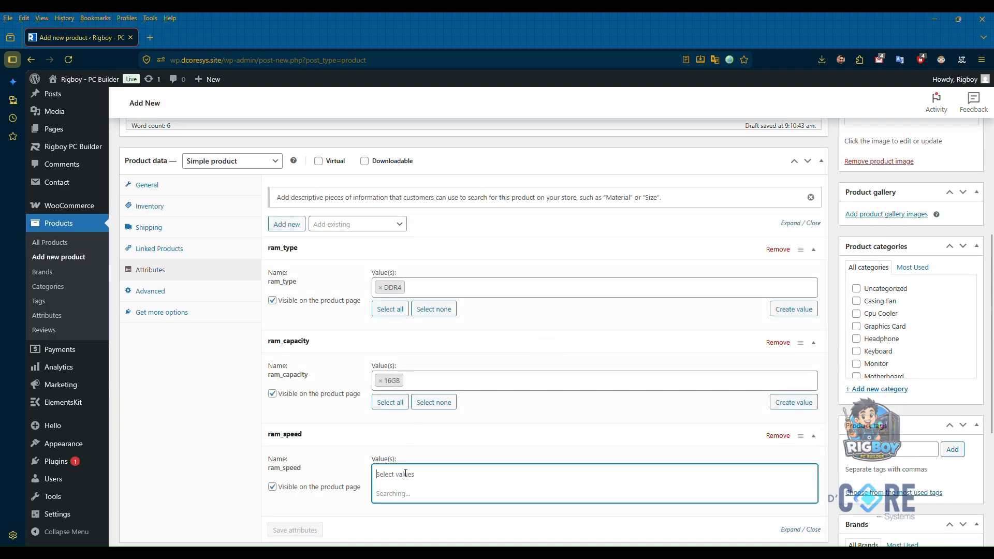
{"action": "left_click", "coordinate": [408, 436]}
{"action": "left_click", "coordinate": [295, 530]}
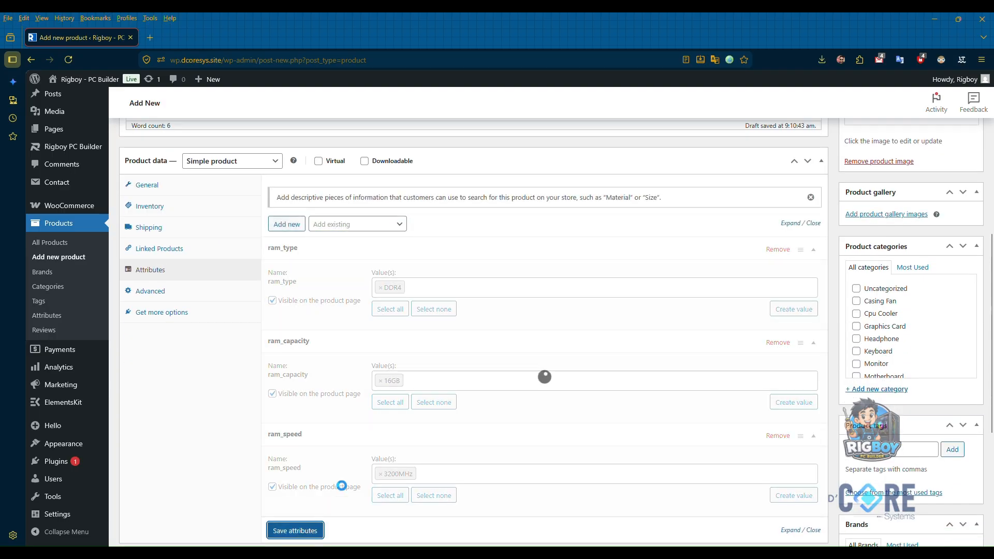
- Enter "Gskill TridenZ 16GB 3200Mhz DDR4 RAM 1" as the product short description
{"action": "scroll", "coordinate": [469, 430], "scroll_direction": "up", "scroll_amount": 3}
{"action": "scroll", "coordinate": [678, 390], "scroll_direction": "down", "scroll_amount": 3}
{"action": "left_click", "coordinate": [362, 450]}
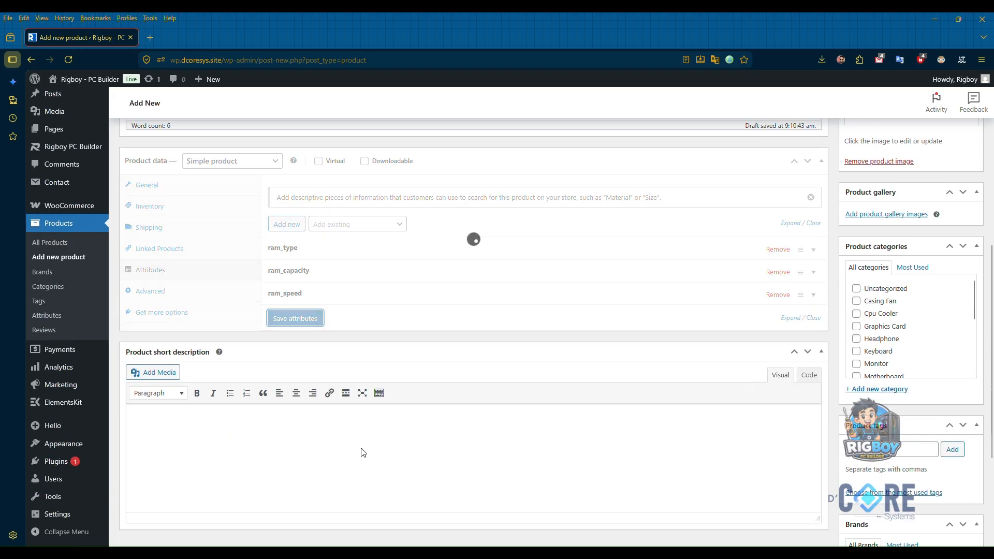
{"action": "type", "text": "Gskill TridenZ 16GB 3200Mhz DDR4 RAM 1"}
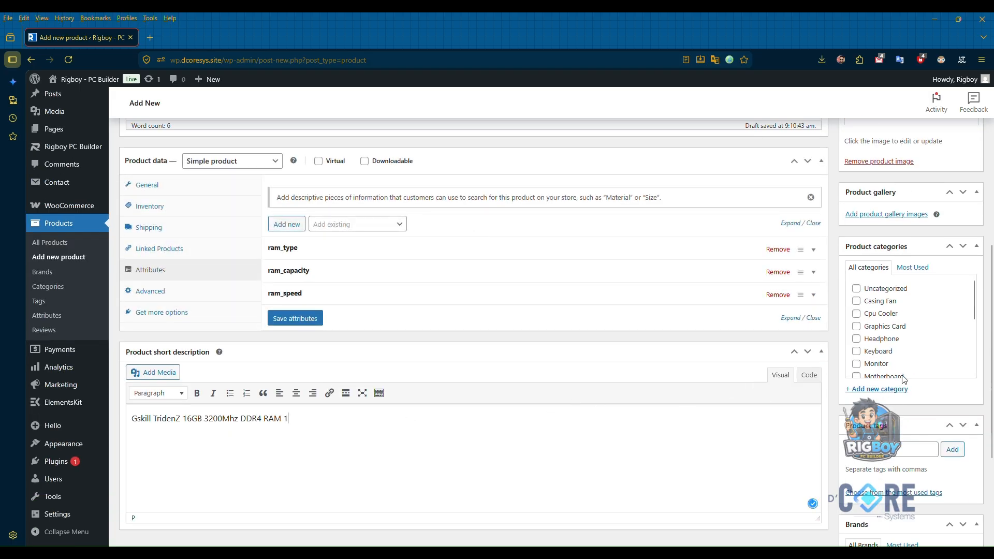
- Assign the memory product to the Ram category and publish it
{"action": "scroll", "coordinate": [904, 345], "scroll_direction": "down", "scroll_amount": 3}
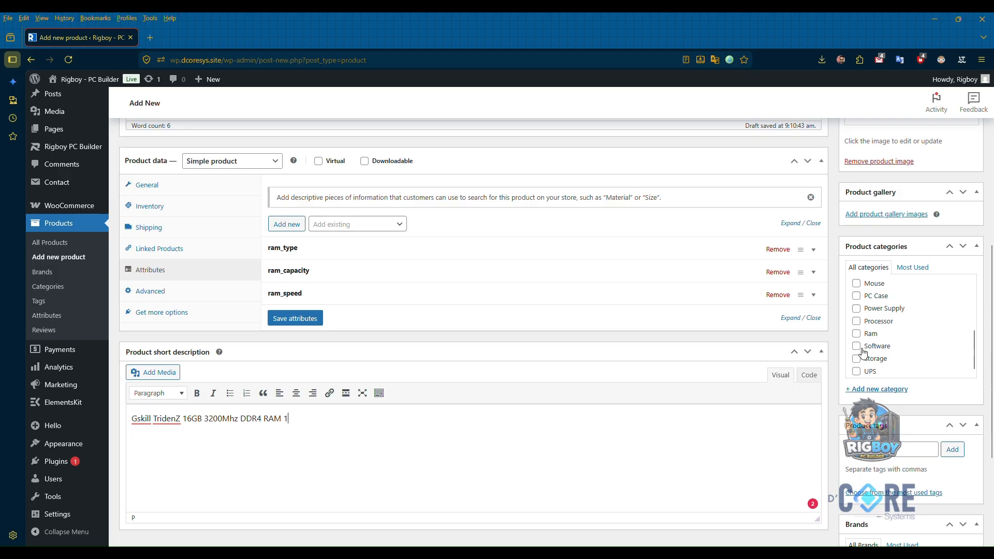
{"action": "scroll", "coordinate": [877, 381], "scroll_direction": "up", "scroll_amount": 6}
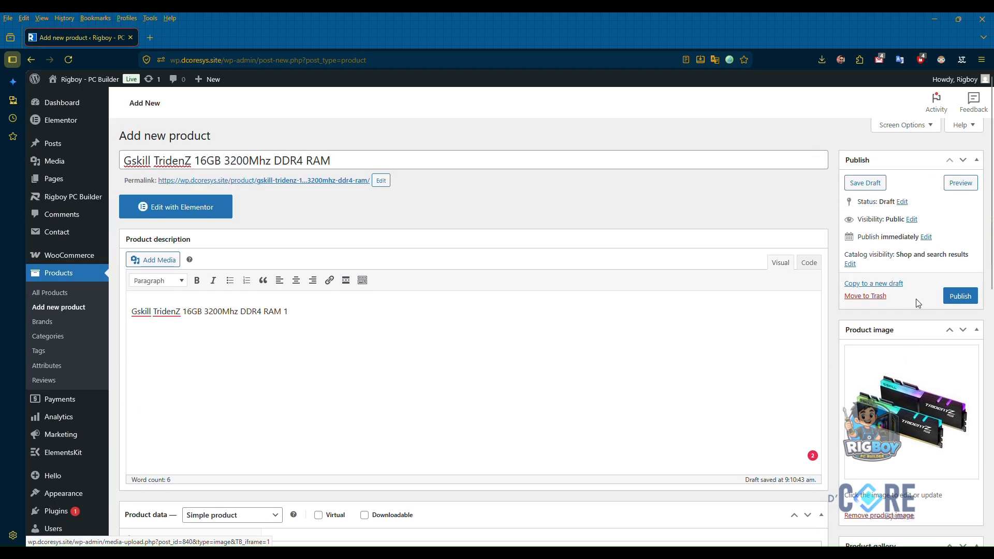
{"action": "left_click", "coordinate": [963, 297]}
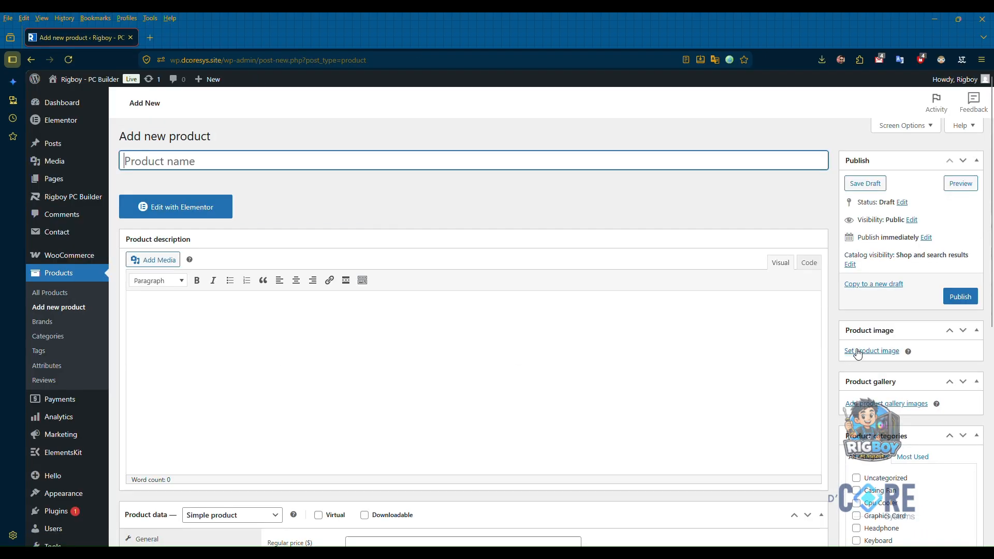
- Upload ASUS Dual GeForce RTX™ 5060 8GB.jpg from the site assets' GPU folder as the new product's image, copying its file name
{"action": "left_click", "coordinate": [869, 350]}
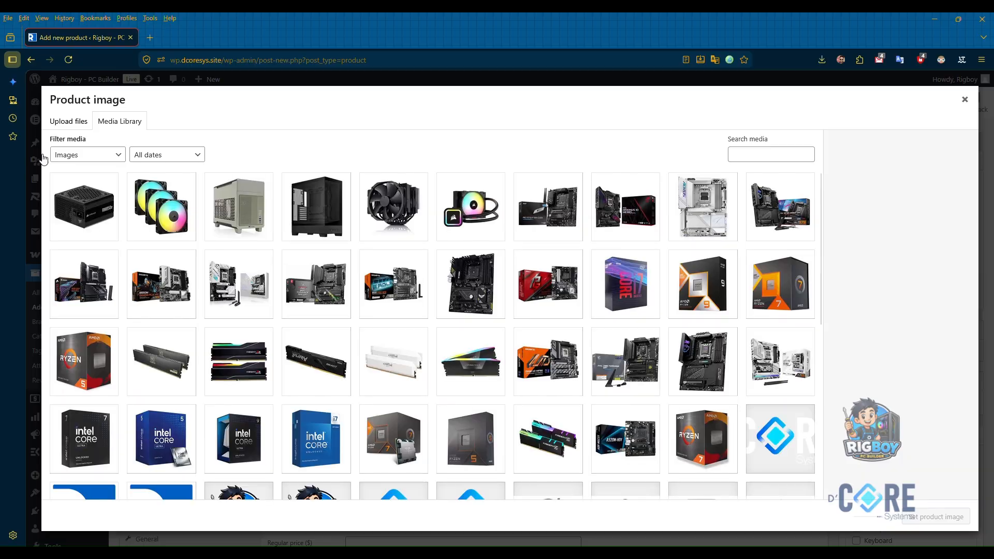
{"action": "left_click", "coordinate": [68, 120]}
{"action": "left_click", "coordinate": [508, 295]}
{"action": "left_click", "coordinate": [410, 147]}
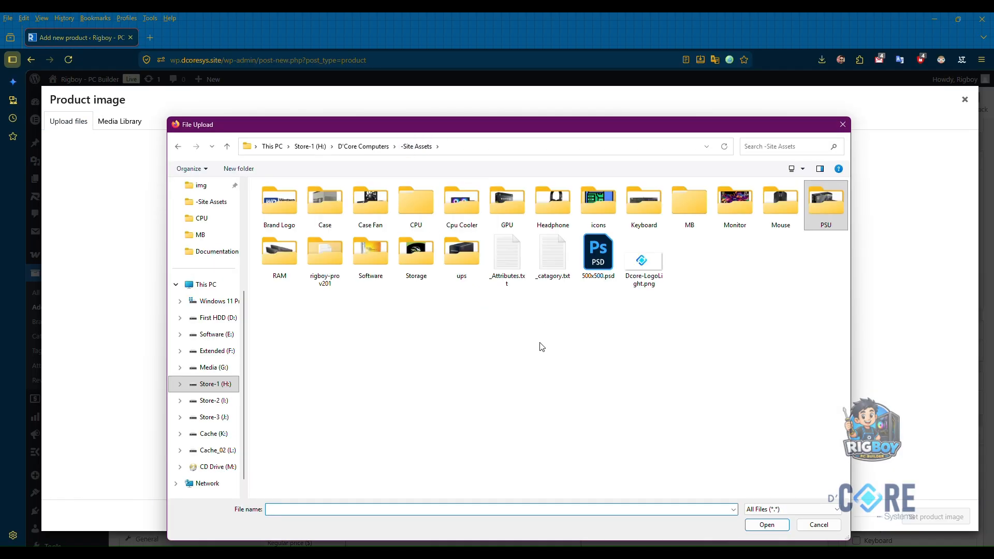
{"action": "double_click", "coordinate": [517, 206]}
{"action": "left_click", "coordinate": [279, 217]}
{"action": "key", "text": "F2"}
{"action": "right_click", "coordinate": [278, 243]}
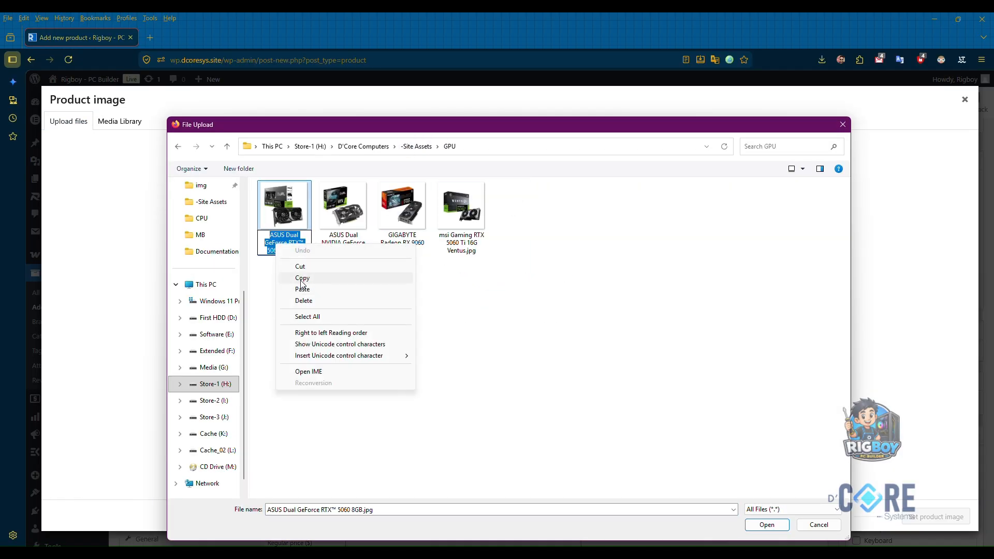
{"action": "left_click", "coordinate": [302, 280]}
{"action": "double_click", "coordinate": [283, 207]}
{"action": "left_click", "coordinate": [939, 519]}
- Use "ASUS Dual GeForce RTX™ 5060 8GB" as the product name and description, and fill in the regular price
{"action": "left_click", "coordinate": [294, 161]}
{"action": "key", "text": "ctrl+v"}
{"action": "left_click", "coordinate": [255, 344]}
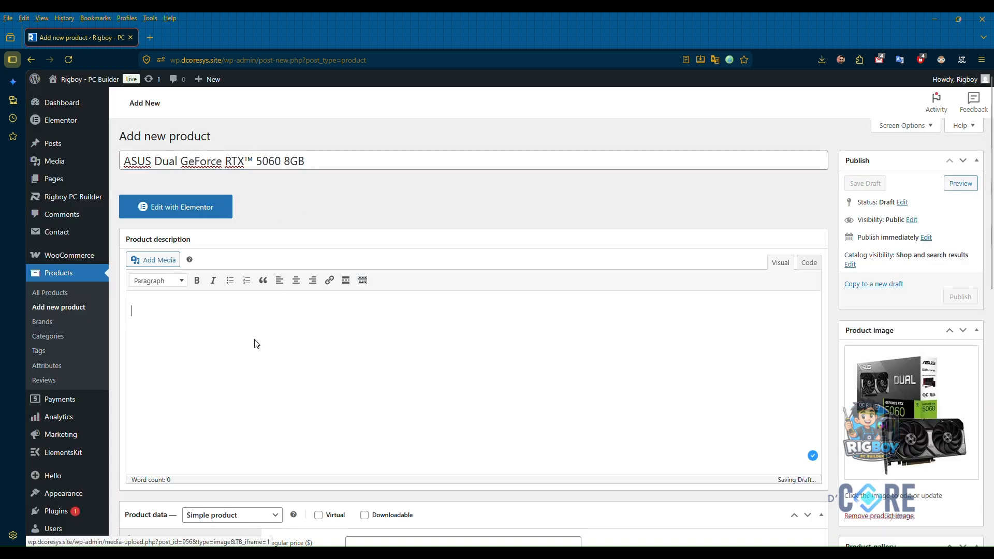
{"action": "key", "text": "ctrl+v"}
{"action": "scroll", "coordinate": [265, 342], "scroll_direction": "down", "scroll_amount": 3}
{"action": "left_click", "coordinate": [373, 368]}
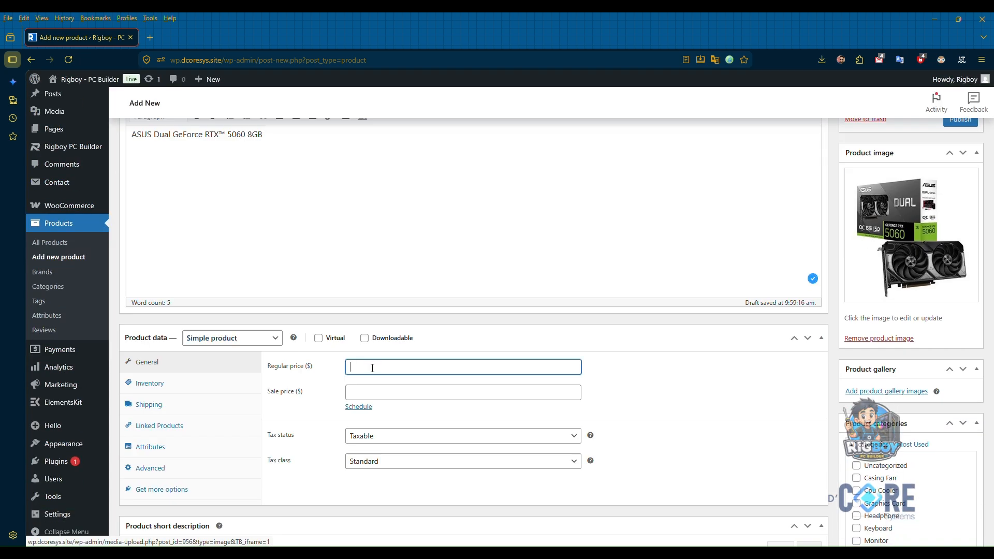
- Add the existing power_watt attribute to the graphics card product and select its wattage value
{"action": "left_click", "coordinate": [150, 447]}
{"action": "scroll", "coordinate": [382, 404], "scroll_direction": "down", "scroll_amount": 2}
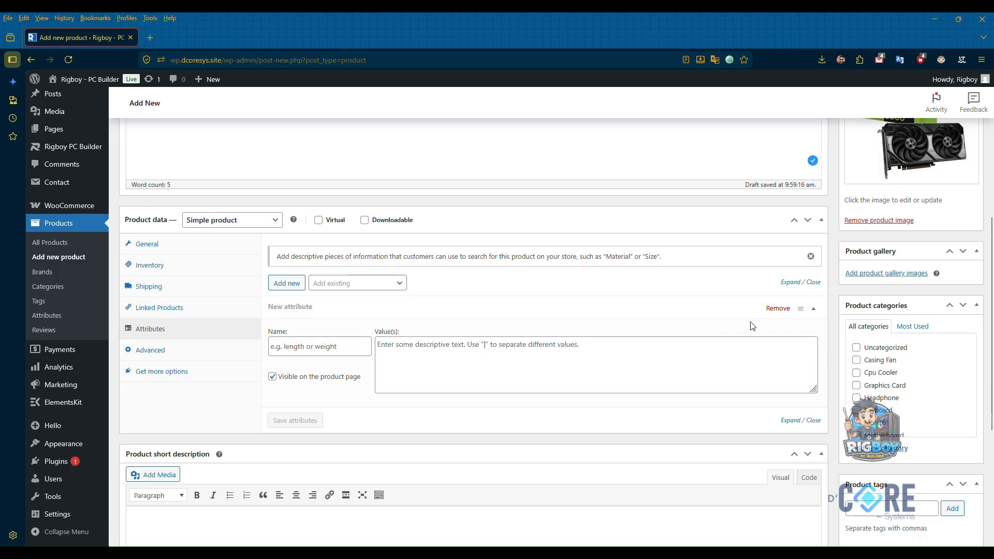
{"action": "left_click", "coordinate": [362, 284]}
{"action": "left_click", "coordinate": [355, 342]}
{"action": "left_click", "coordinate": [437, 348]}
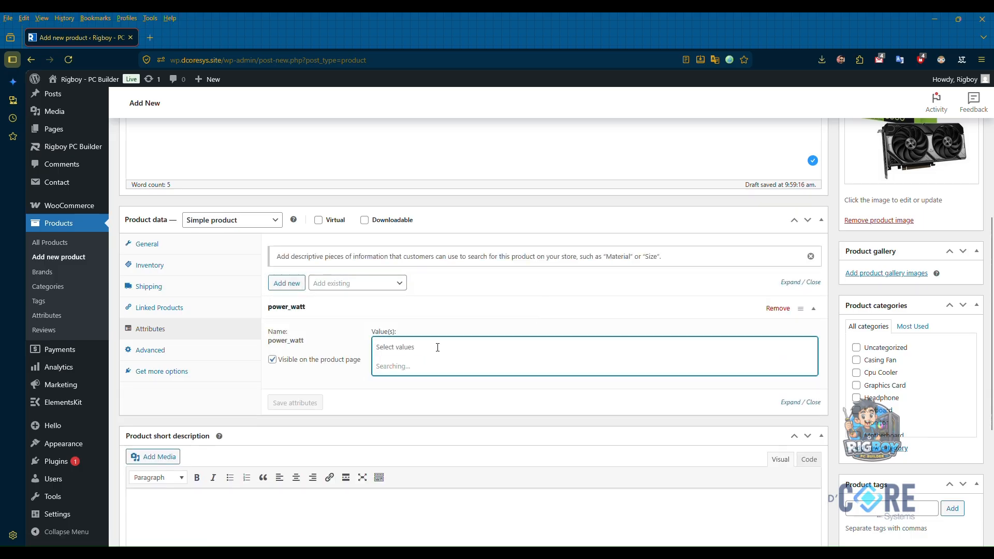
{"action": "left_click", "coordinate": [415, 403]}
{"action": "scroll", "coordinate": [475, 378], "scroll_direction": "down", "scroll_amount": 2}
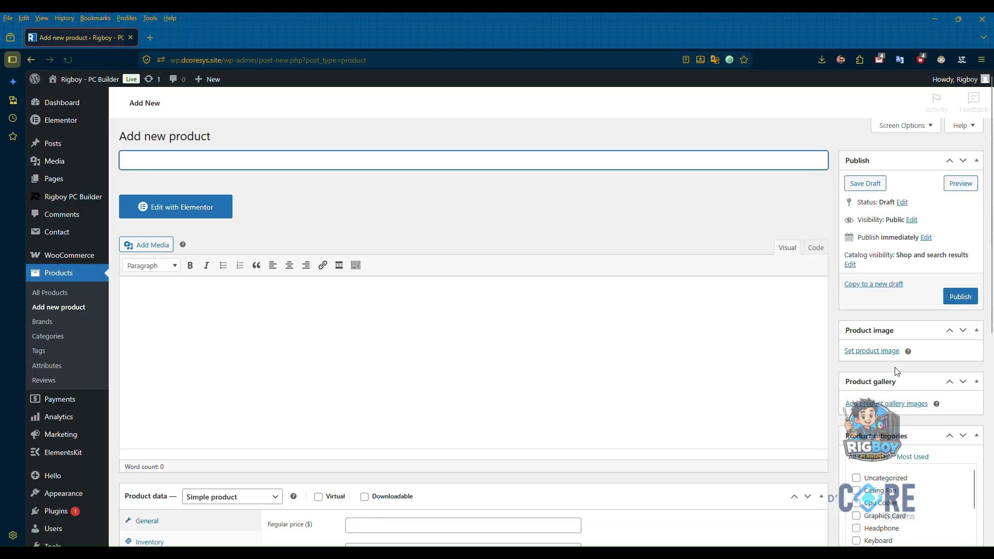
- Start setting the next new product's image by browsing for a file to upload
{"action": "left_click", "coordinate": [869, 348]}
{"action": "left_click", "coordinate": [479, 307]}
{"action": "left_click", "coordinate": [418, 147]}
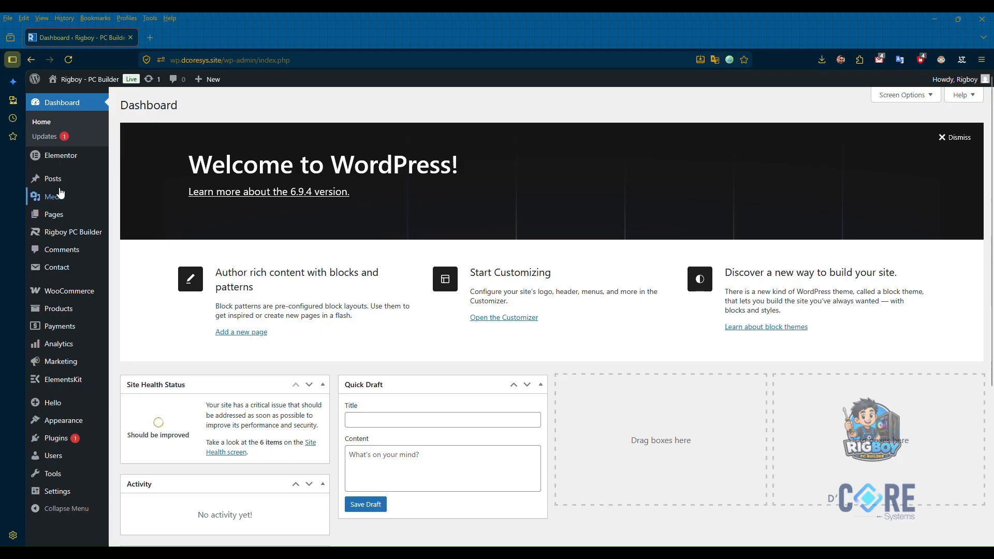
- Open the list of all products and look through the published items with their prices and categories
{"action": "left_click", "coordinate": [50, 308]}
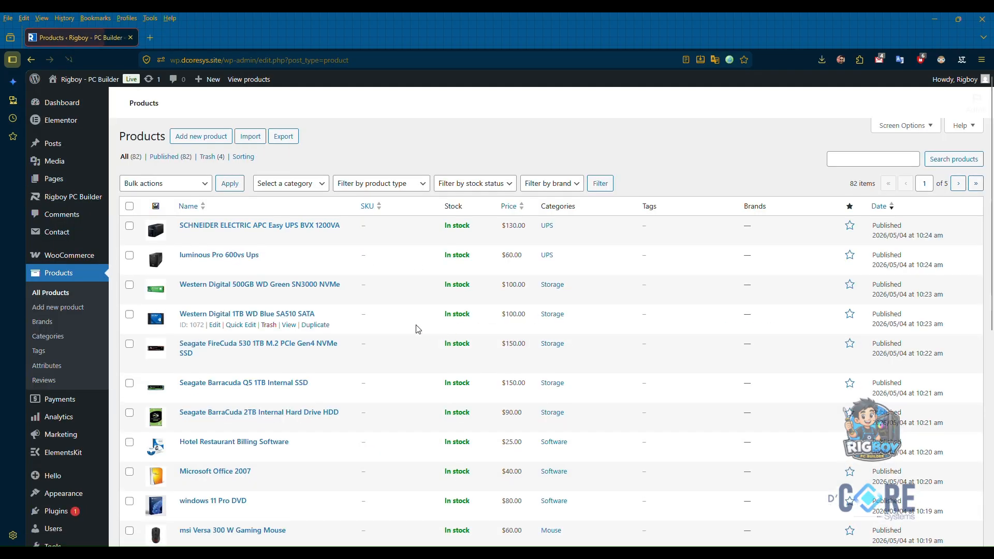
{"action": "scroll", "coordinate": [304, 384], "scroll_direction": "down", "scroll_amount": 3}
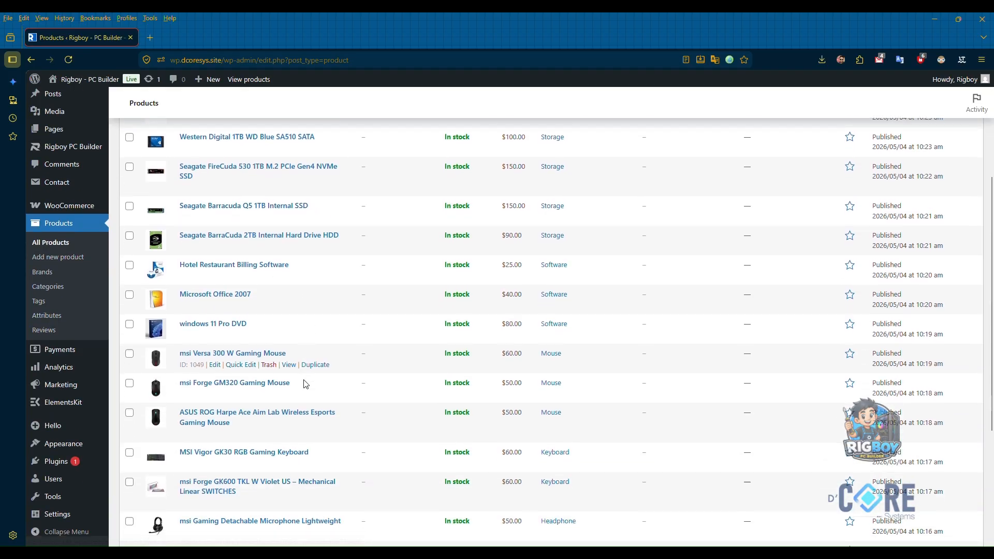
{"action": "scroll", "coordinate": [305, 383], "scroll_direction": "down", "scroll_amount": 2}
{"action": "scroll", "coordinate": [311, 386], "scroll_direction": "up", "scroll_amount": 6}
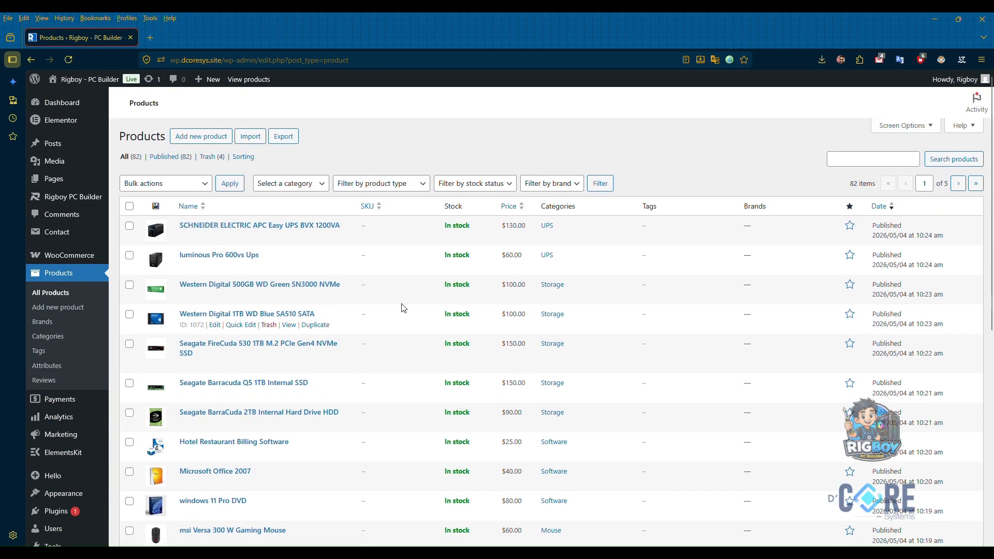
- In the Rigboy PC Builder settings, map Processor, Motherboard, CPU Cooler and RAM to the Processor, Motherboard, Cpu Cooler and Ram categories
{"action": "left_click", "coordinate": [80, 202]}
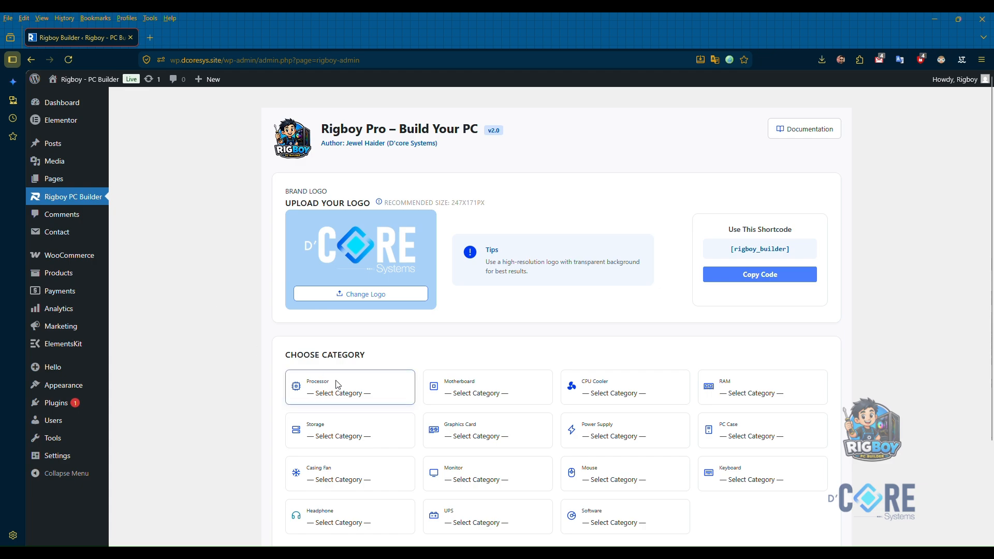
{"action": "scroll", "coordinate": [399, 355], "scroll_direction": "down", "scroll_amount": 2}
{"action": "left_click", "coordinate": [381, 334]}
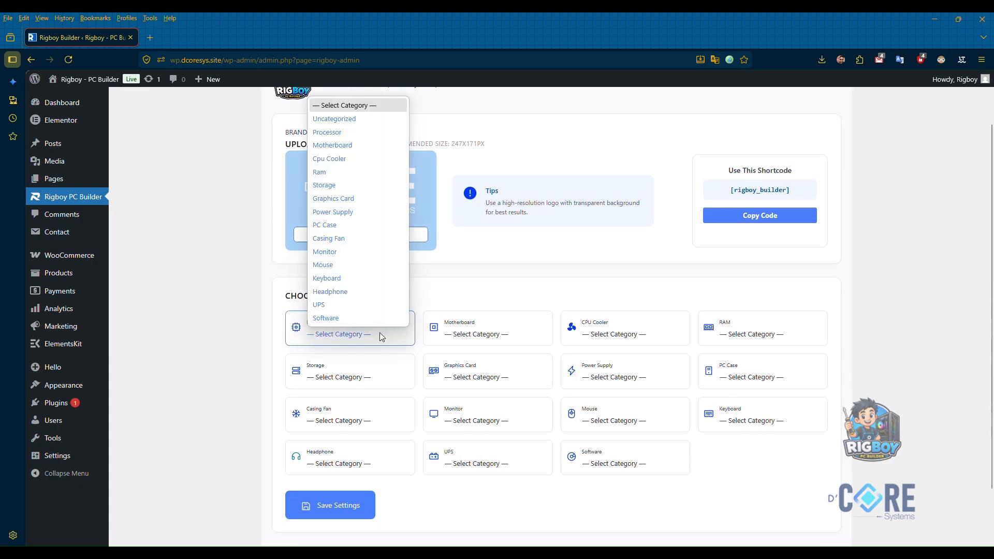
{"action": "left_click", "coordinate": [327, 133]}
{"action": "left_click", "coordinate": [496, 335]}
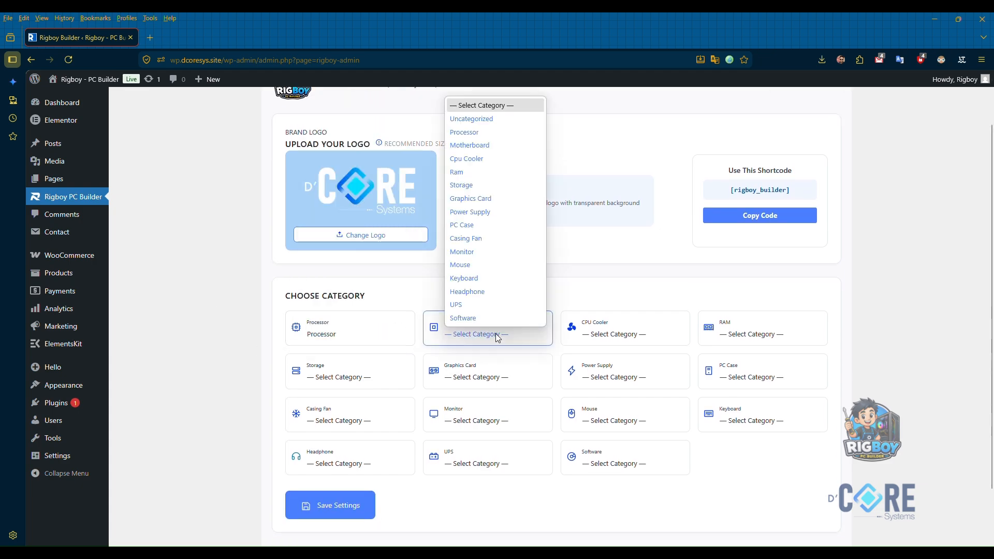
{"action": "left_click", "coordinate": [507, 146]}
{"action": "left_click", "coordinate": [611, 335]}
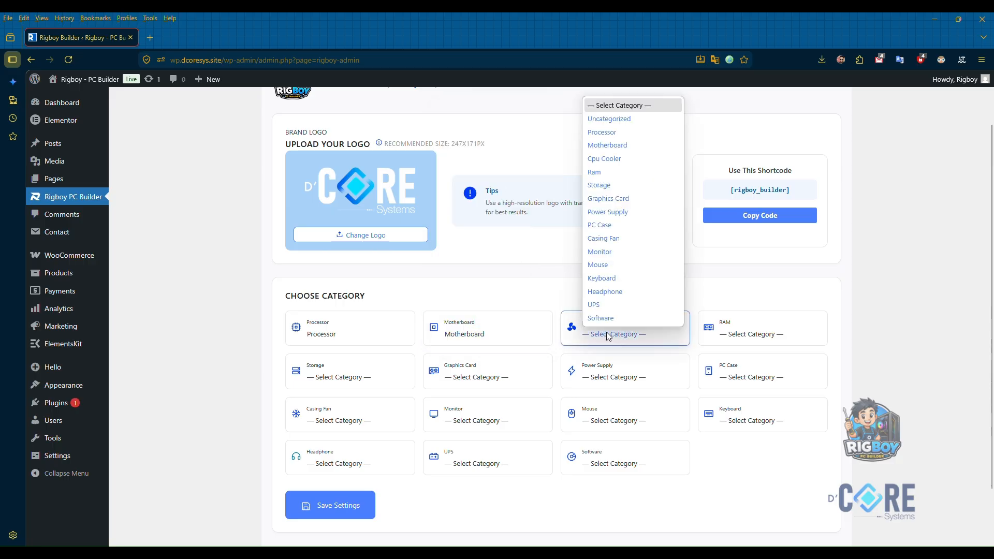
{"action": "left_click", "coordinate": [621, 160]}
{"action": "left_click", "coordinate": [766, 335]}
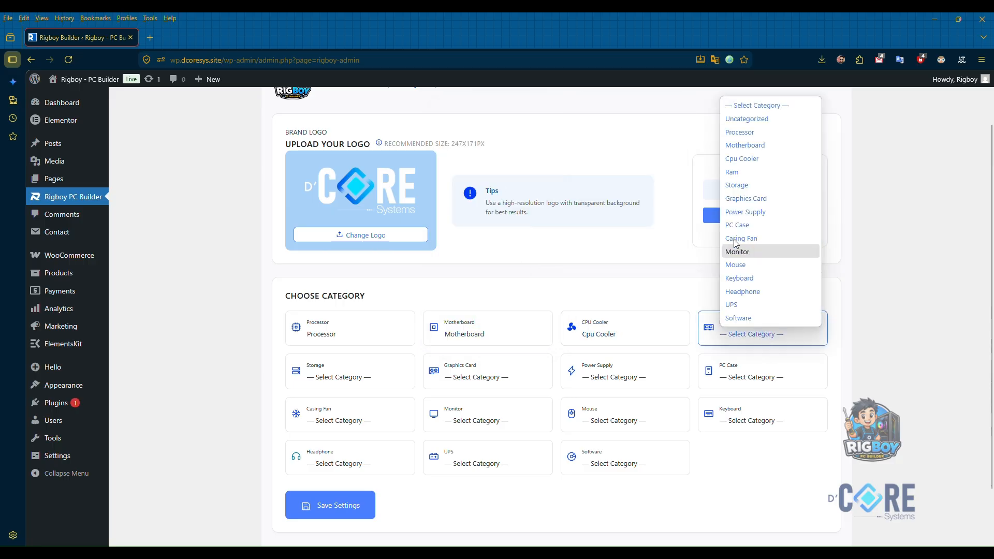
{"action": "left_click", "coordinate": [732, 172]}
- Map the Storage, Graphics Card, Power Supply and PC Case components to the product categories of the same names
{"action": "left_click", "coordinate": [353, 378]}
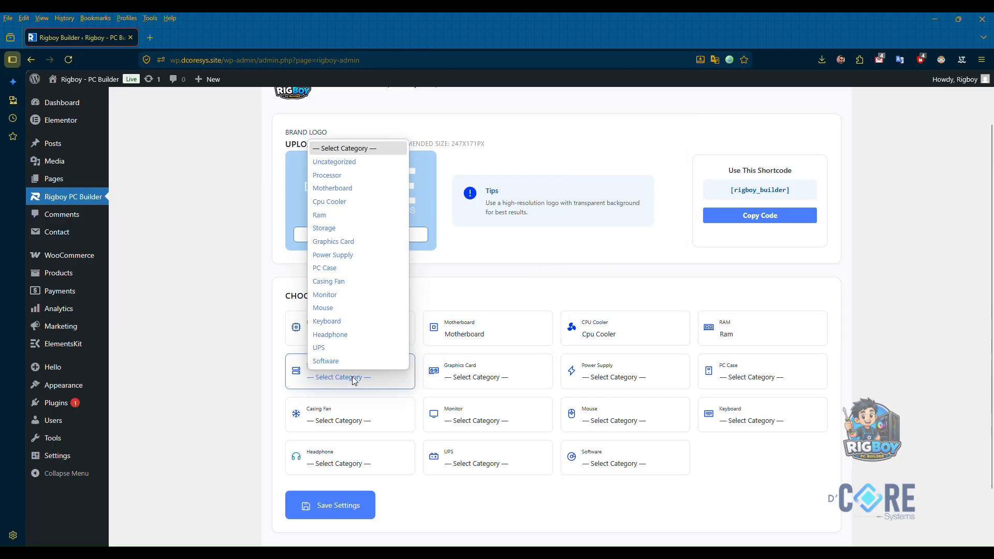
{"action": "left_click", "coordinate": [365, 228]}
{"action": "left_click", "coordinate": [473, 377]}
{"action": "left_click", "coordinate": [483, 242]}
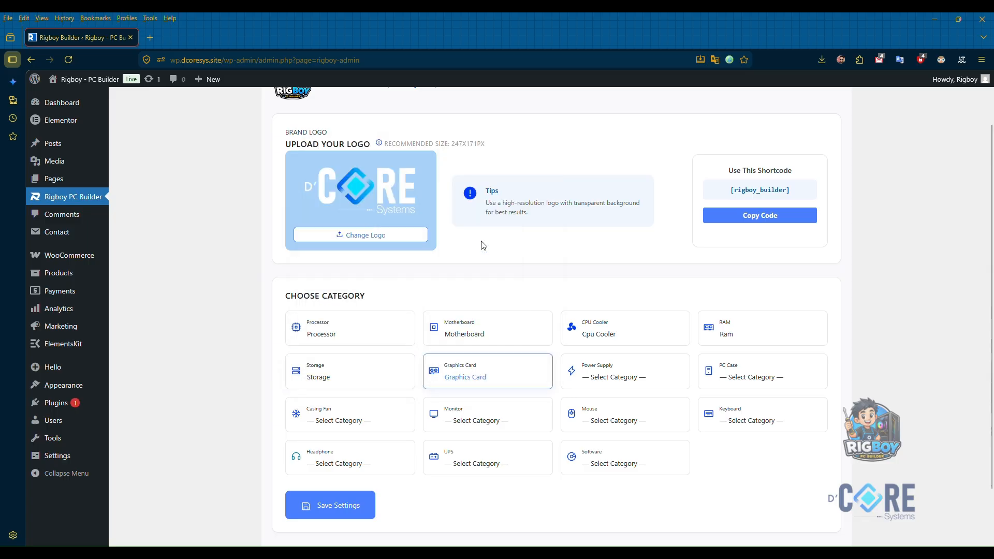
{"action": "left_click", "coordinate": [621, 378]}
{"action": "left_click", "coordinate": [616, 255]}
{"action": "left_click", "coordinate": [753, 381]}
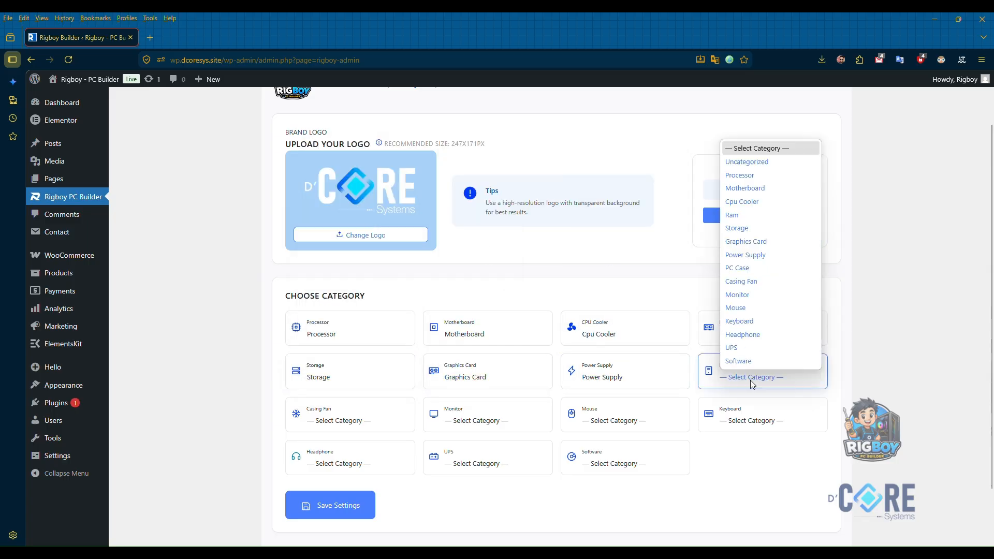
{"action": "left_click", "coordinate": [738, 268]}
- Map the Casing Fan, Monitor, Mouse and Keyboard components to their matching product categories
{"action": "left_click", "coordinate": [347, 419]}
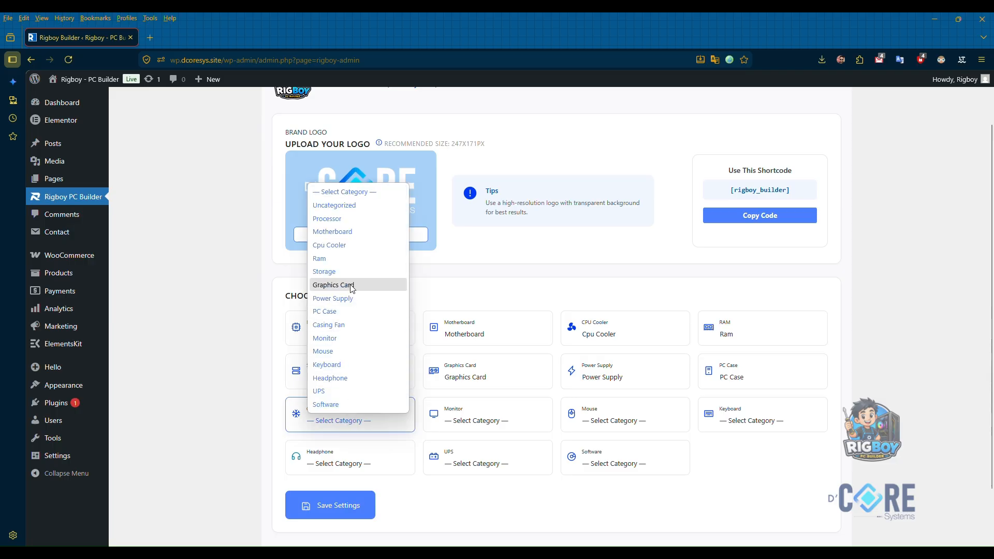
{"action": "left_click", "coordinate": [344, 323]}
{"action": "left_click", "coordinate": [465, 422]}
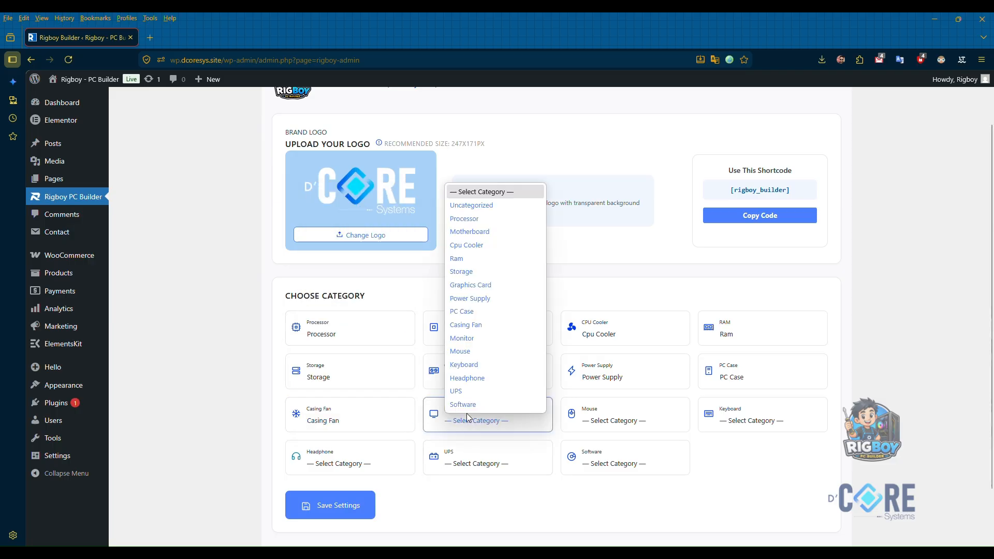
{"action": "left_click", "coordinate": [472, 340]}
{"action": "left_click", "coordinate": [610, 421]}
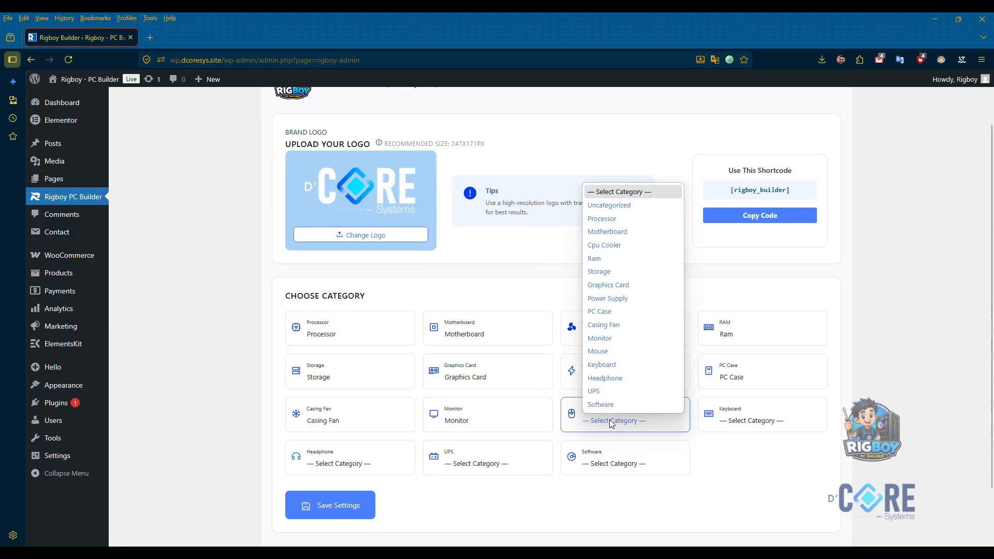
{"action": "left_click", "coordinate": [600, 351]}
{"action": "left_click", "coordinate": [758, 419]}
{"action": "left_click", "coordinate": [744, 368]}
- Map the Headphone, UPS and Software components to the product categories of the same names and save the builder settings
{"action": "left_click", "coordinate": [328, 464]}
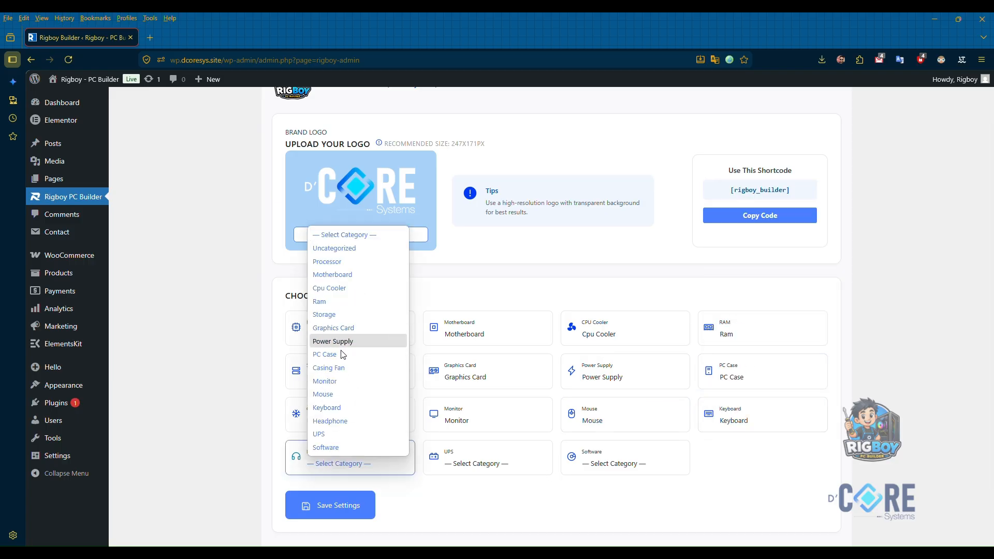
{"action": "left_click", "coordinate": [331, 421]}
{"action": "left_click", "coordinate": [466, 463]}
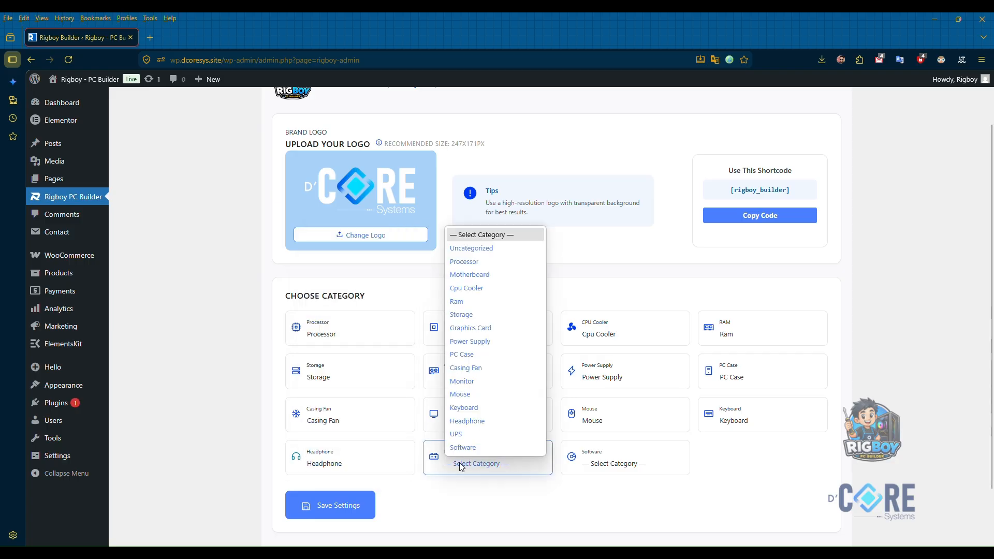
{"action": "left_click", "coordinate": [464, 435]}
{"action": "left_click", "coordinate": [595, 463]}
{"action": "left_click", "coordinate": [598, 446]}
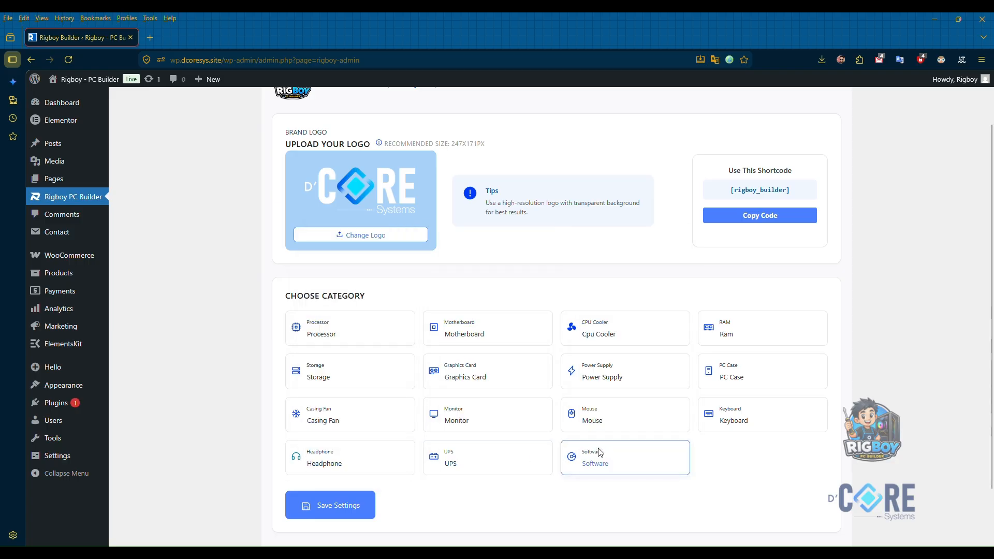
{"action": "left_click", "coordinate": [337, 513]}
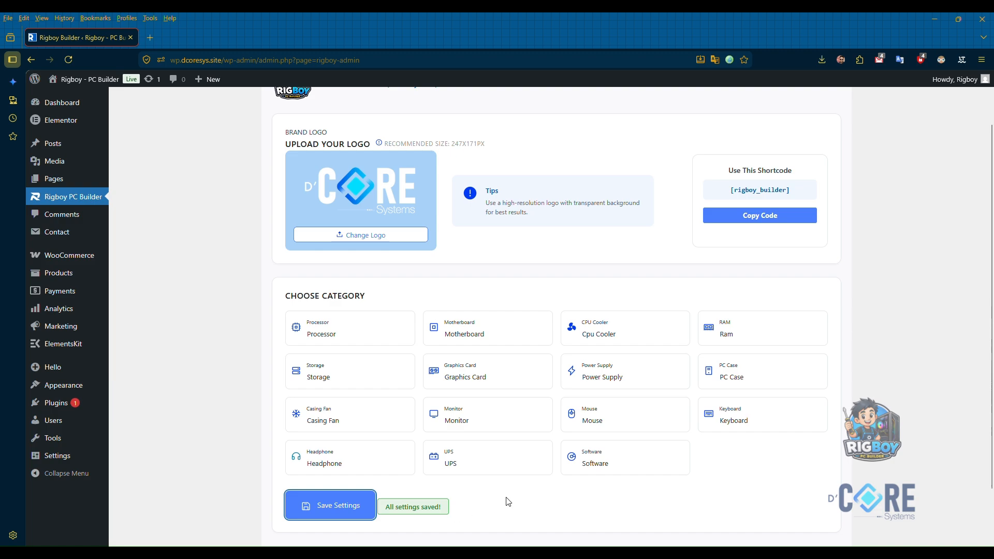
- Copy the builder's shortcode and create a new WordPress page titled "Rigboy"
{"action": "left_click", "coordinate": [759, 221]}
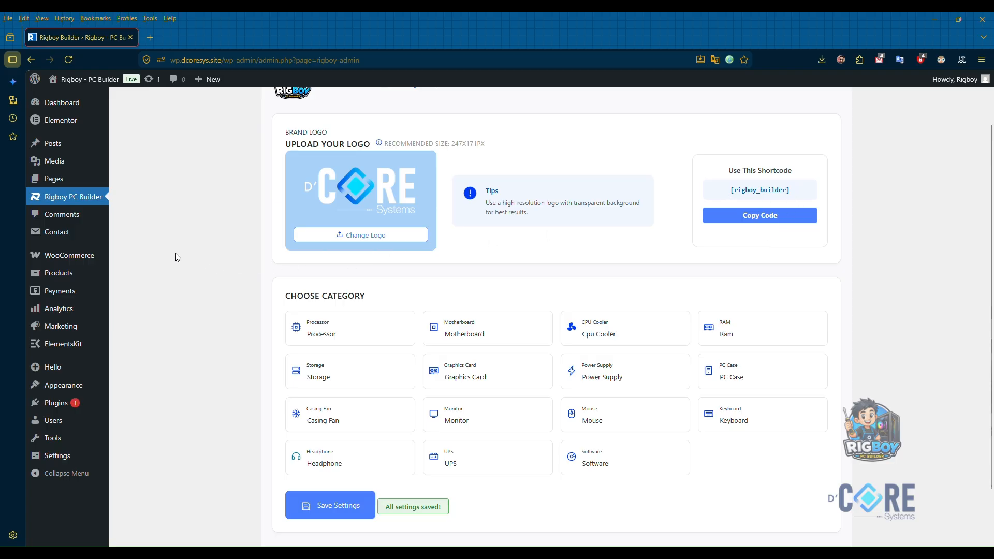
{"action": "mouse_move", "coordinate": [60, 183]}
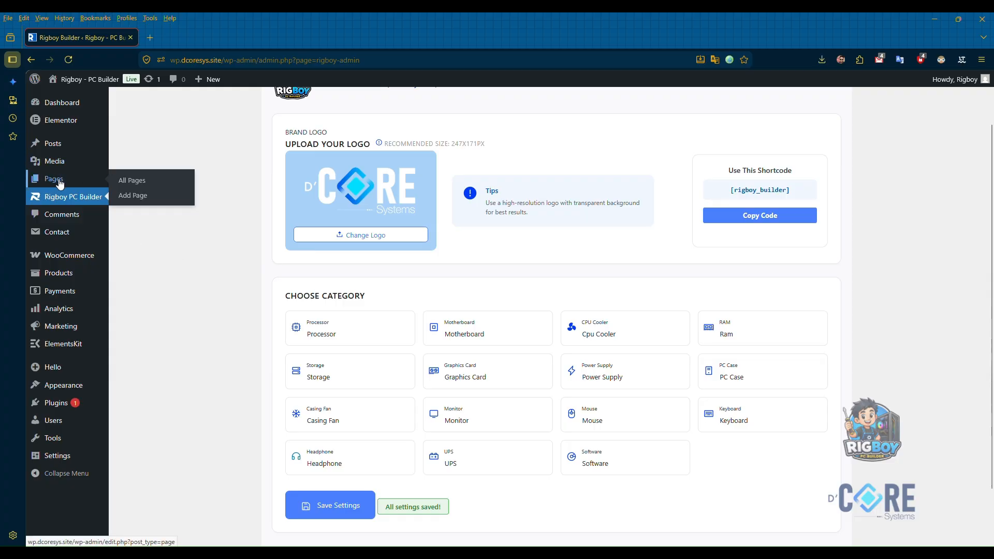
{"action": "left_click", "coordinate": [133, 181]}
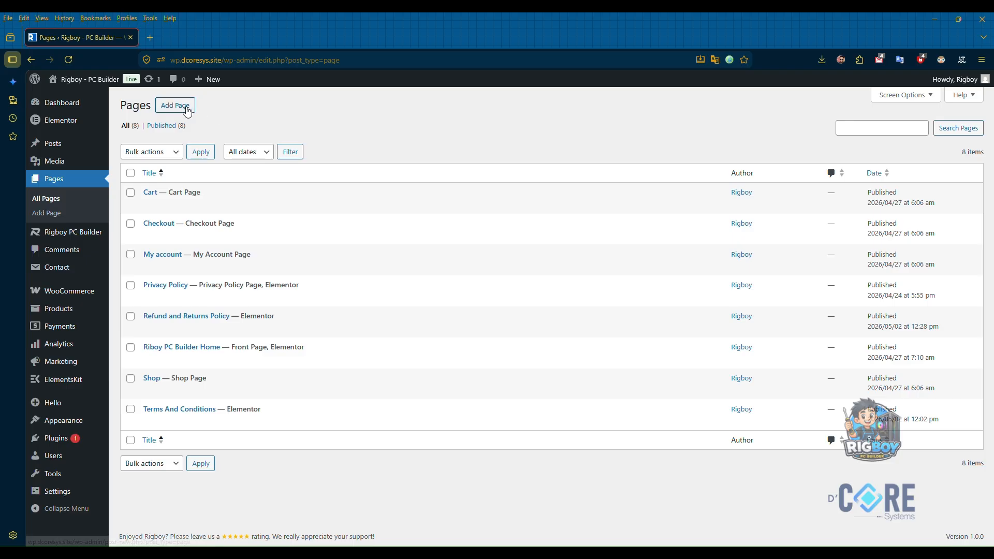
{"action": "left_click", "coordinate": [188, 112]}
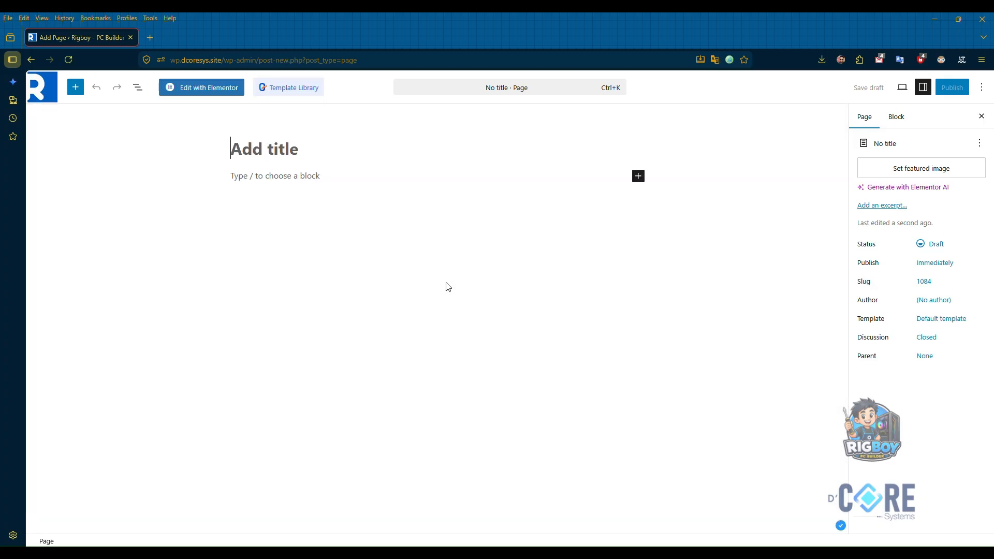
{"action": "type", "text": "Rigboy"}
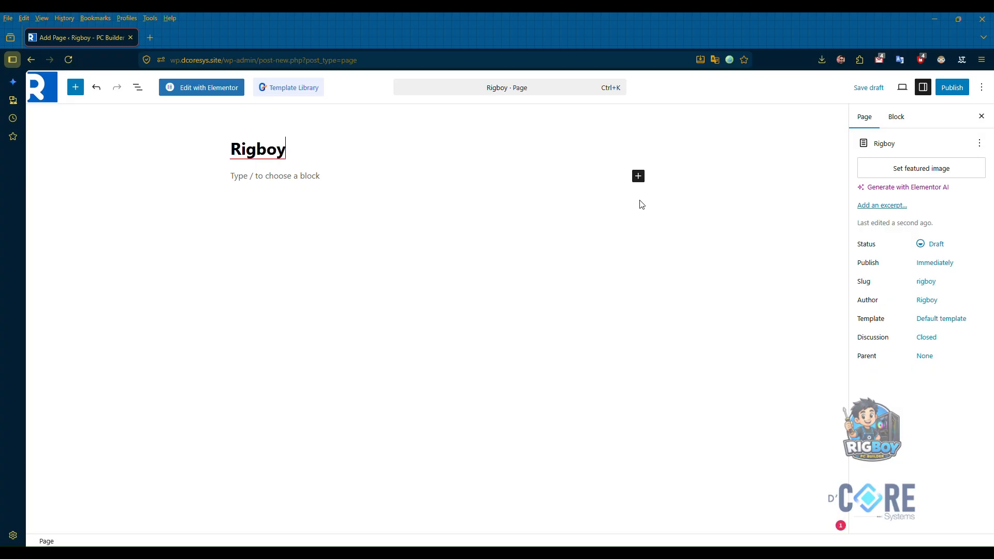
- Insert a Shortcode block containing [rigboy_builder] below the page title, and delete that block again
{"action": "left_click", "coordinate": [638, 177]}
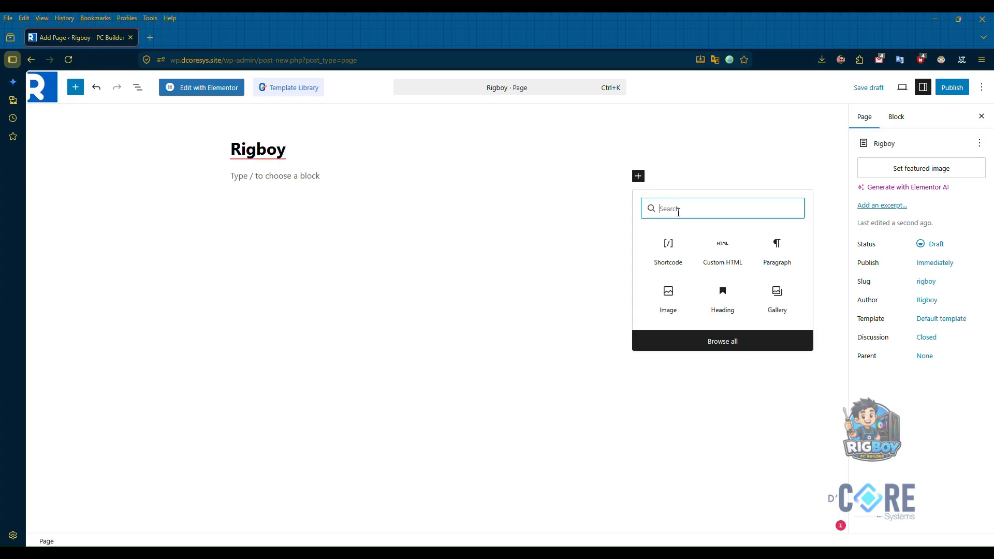
{"action": "left_click", "coordinate": [668, 248]}
{"action": "right_click", "coordinate": [356, 218]}
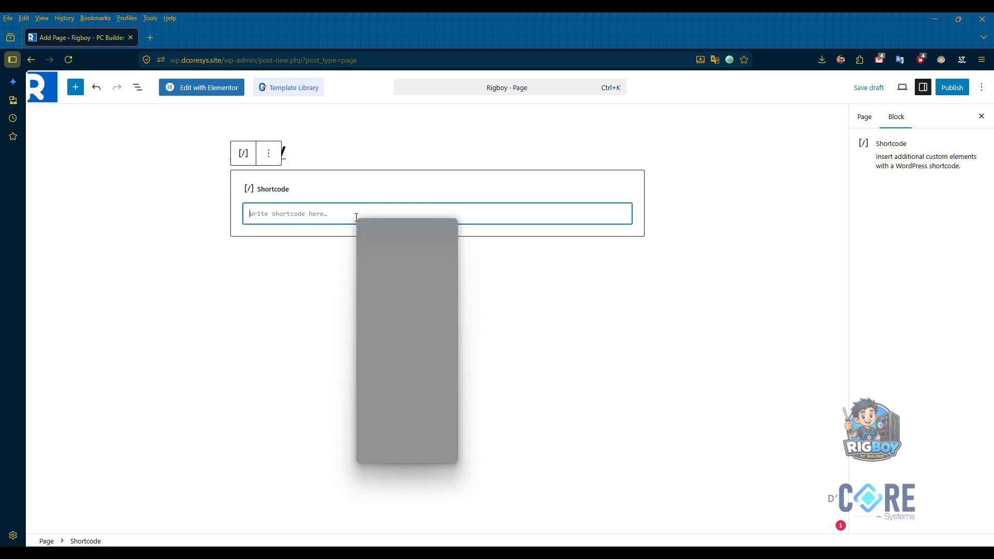
{"action": "left_click", "coordinate": [385, 296]}
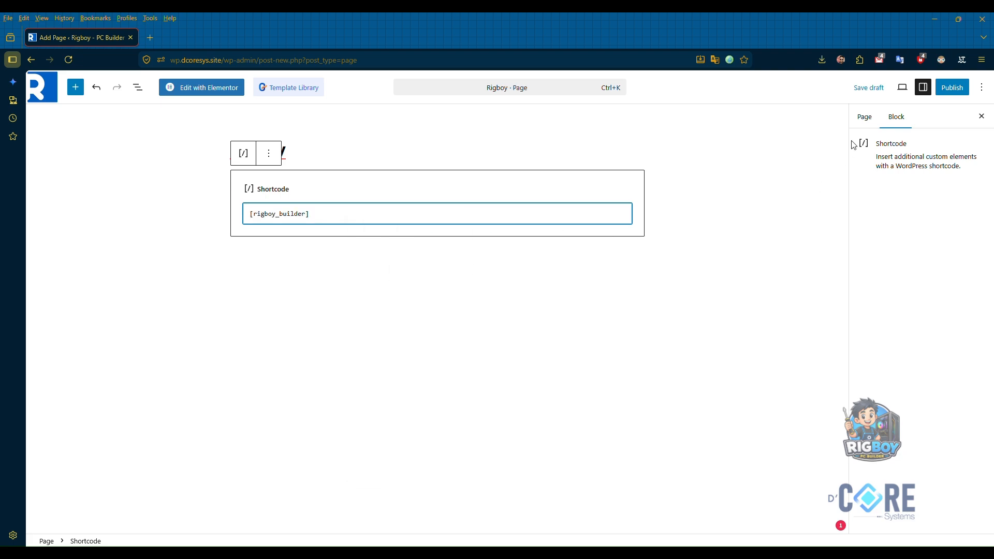
{"action": "left_click", "coordinate": [274, 163]}
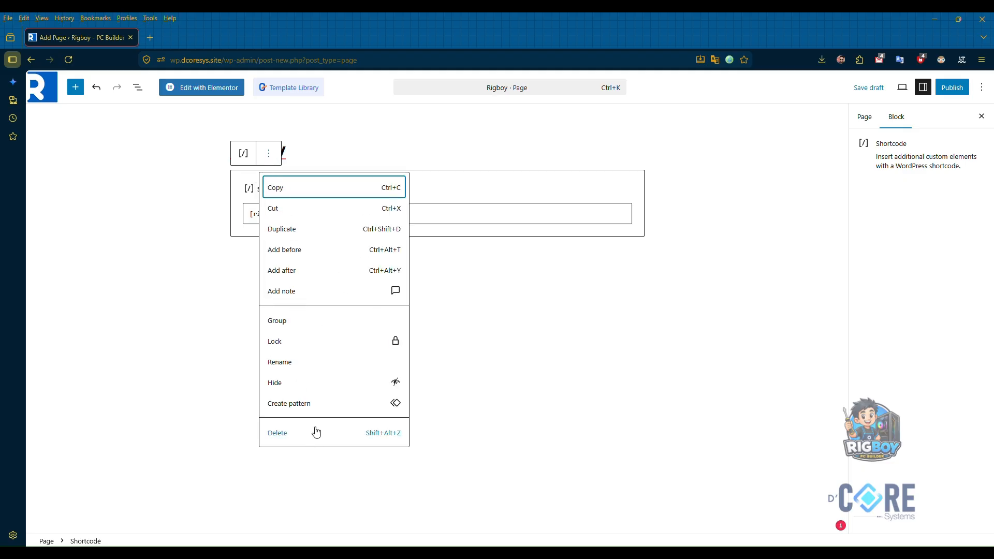
{"action": "left_click", "coordinate": [316, 432]}
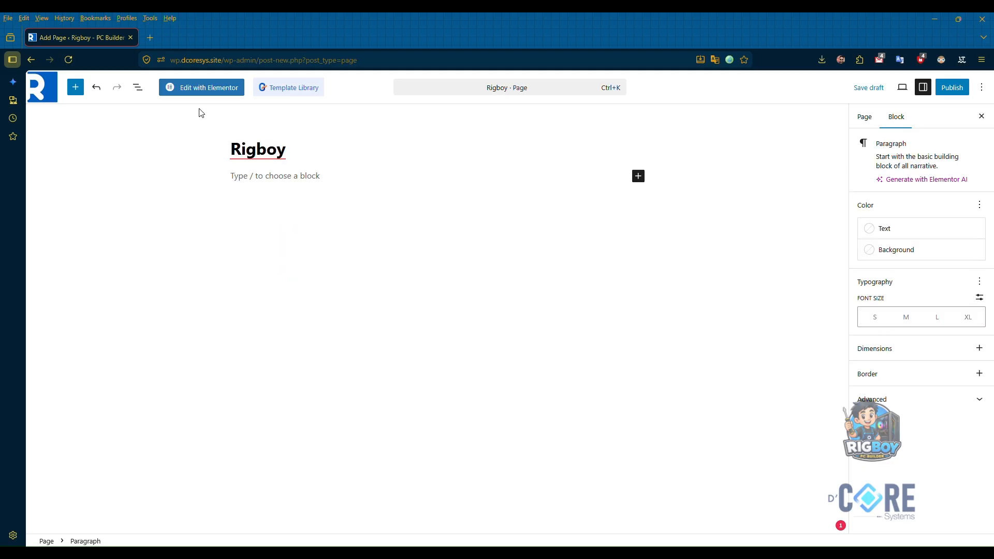
- Open the page in the Elementor editor and add a single-column container with downward direction
{"action": "left_click", "coordinate": [202, 88]}
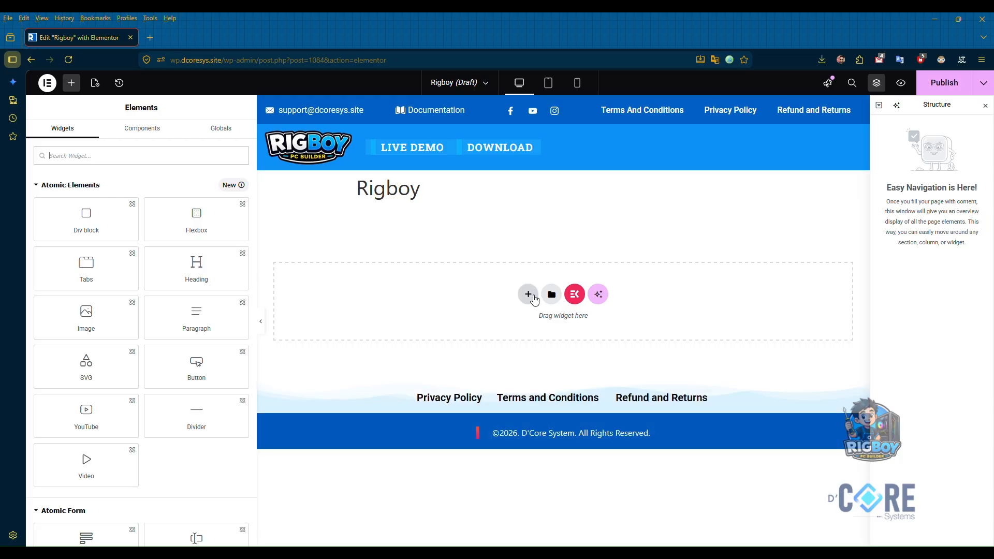
{"action": "left_click", "coordinate": [528, 294]}
{"action": "left_click", "coordinate": [533, 327]}
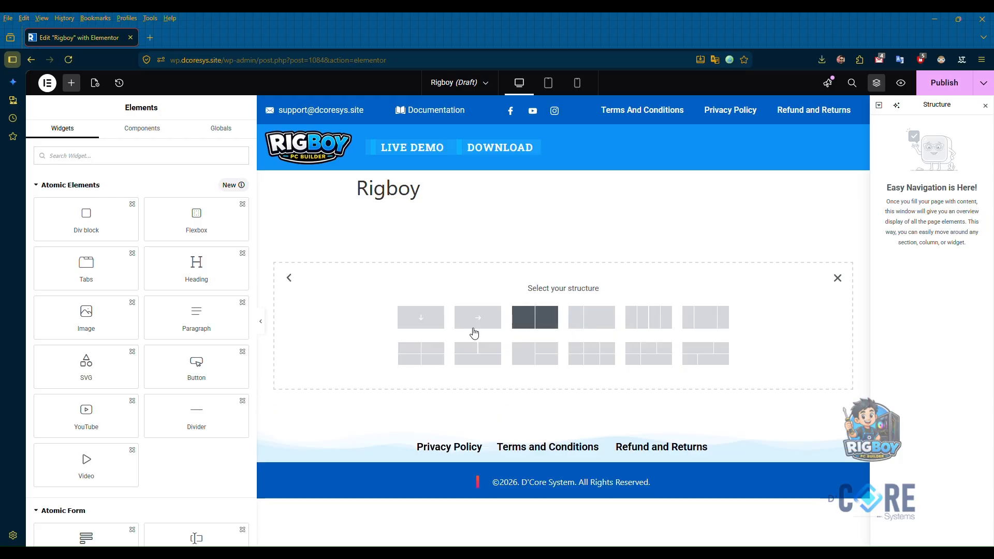
{"action": "left_click", "coordinate": [428, 321]}
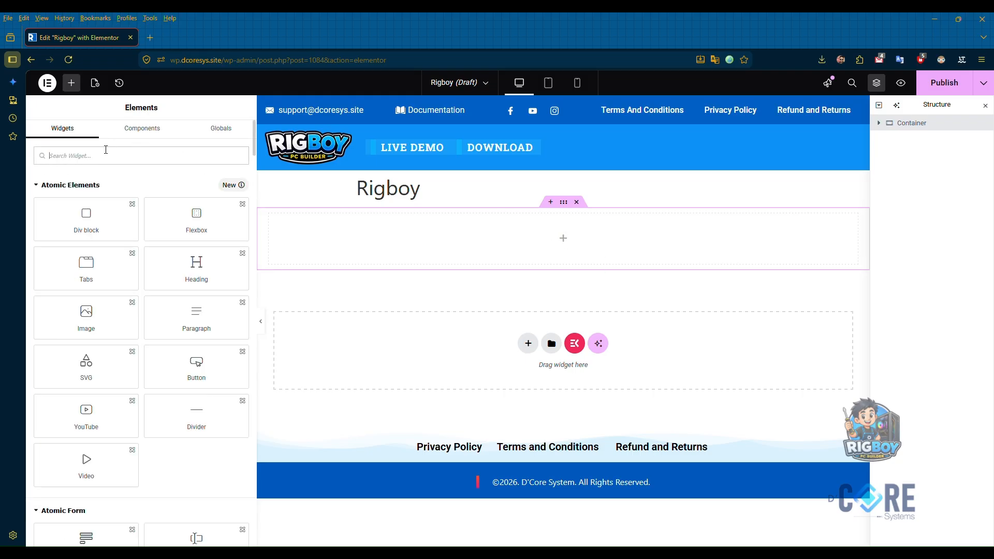
- Place a Shortcode widget in the container, set its shortcode to [rigboy_builder], and publish the page
{"action": "type", "text": "short"}
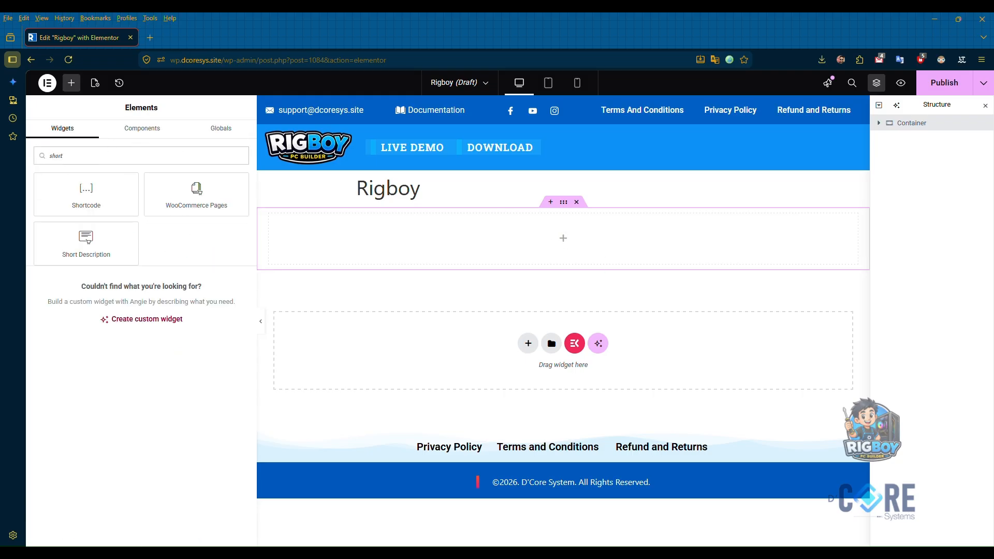
{"action": "left_click_drag", "start_coordinate": [72, 194], "coordinate": [504, 227]}
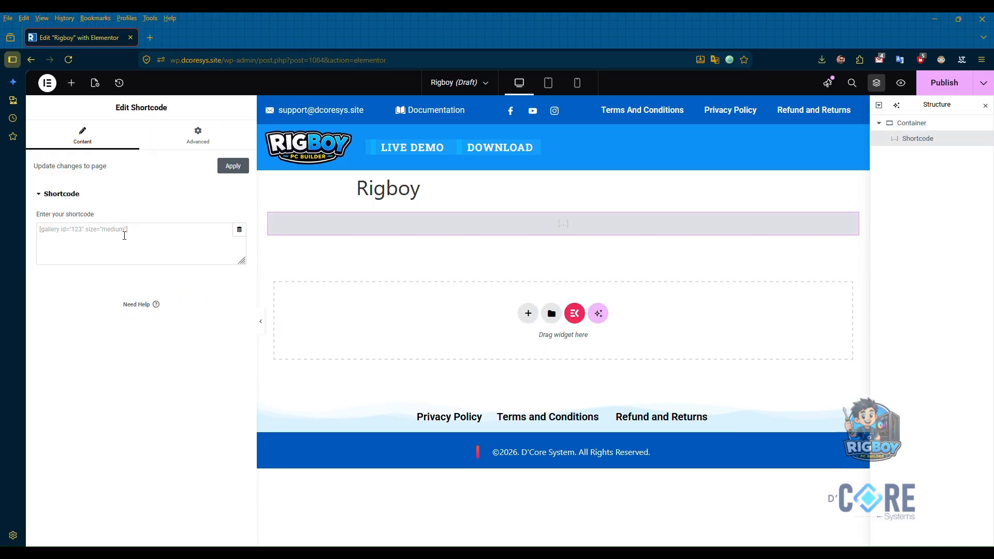
{"action": "left_click", "coordinate": [125, 236]}
{"action": "right_click", "coordinate": [124, 236]}
{"action": "left_click", "coordinate": [143, 309]}
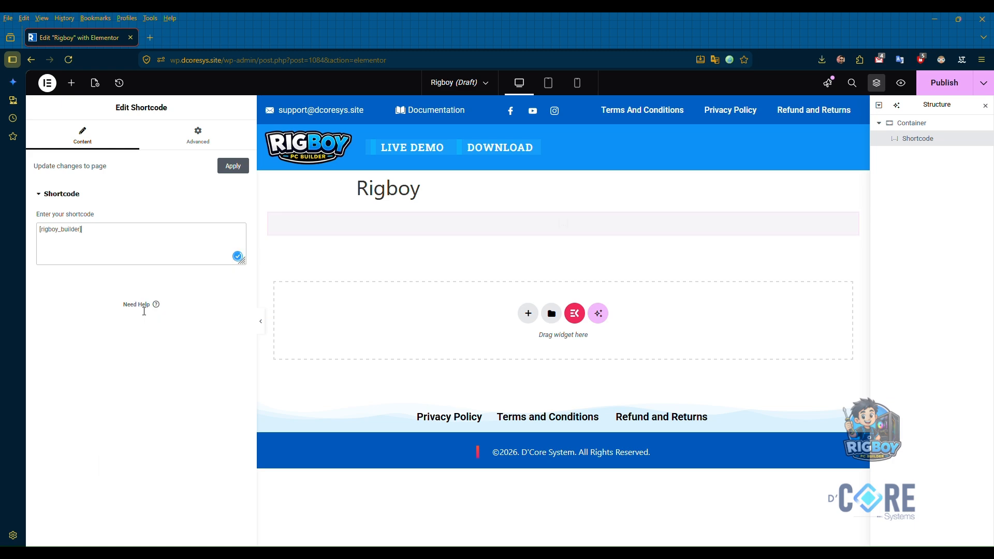
{"action": "left_click", "coordinate": [947, 92]}
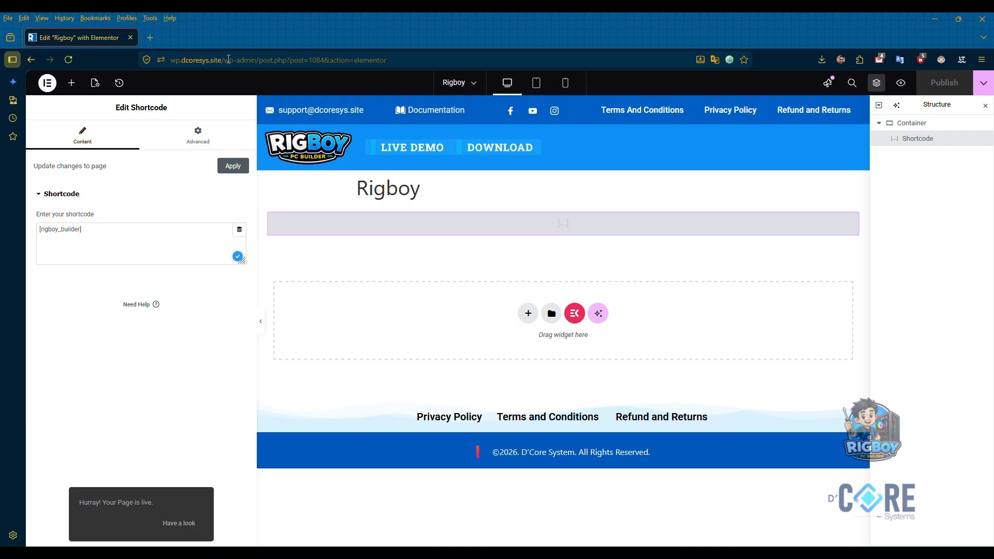
{"action": "left_click_drag", "start_coordinate": [222, 60], "coordinate": [163, 58]}
{"action": "key", "text": "ctrl+c"}
{"action": "left_click", "coordinate": [150, 38]}
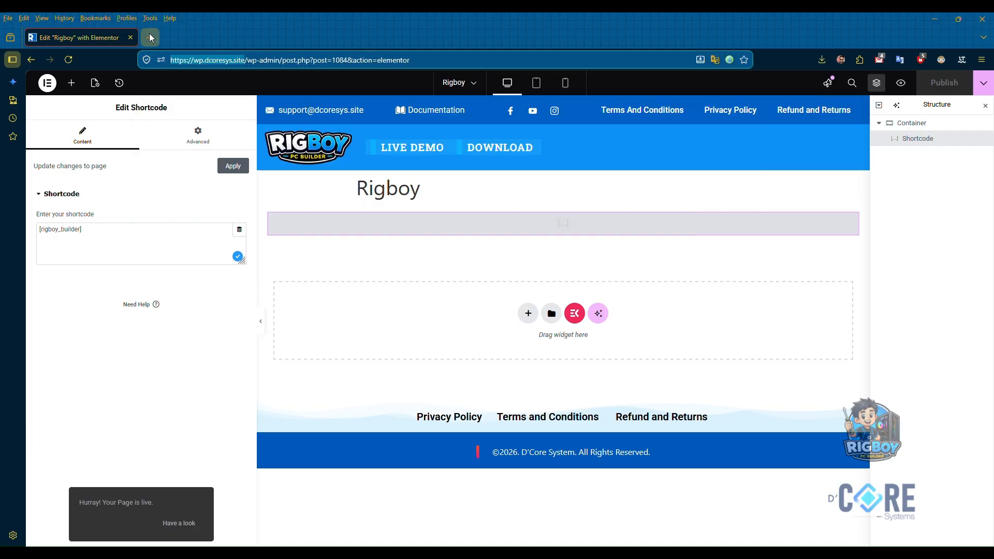
{"action": "key", "text": "ctrl+v"}
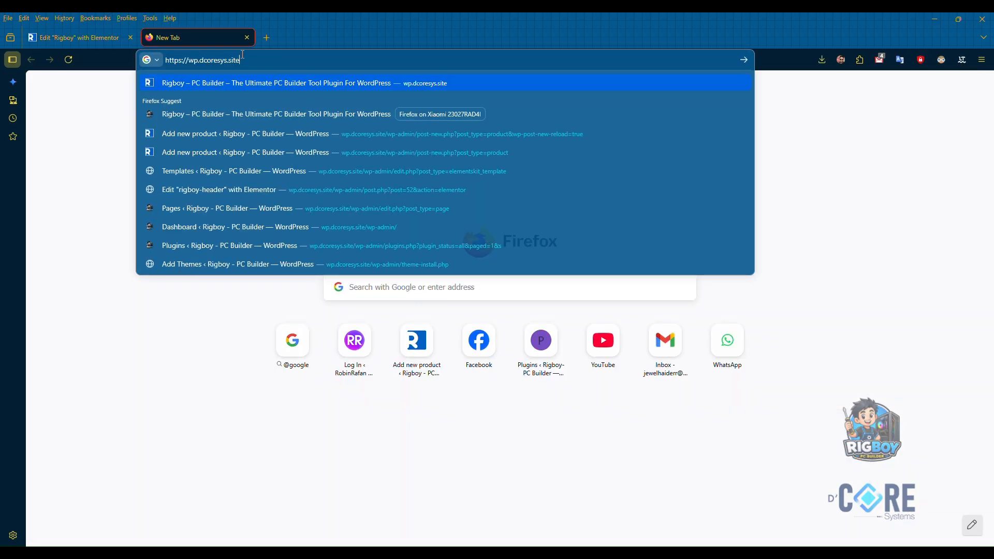
{"action": "type", "text": "/rigboy/"}
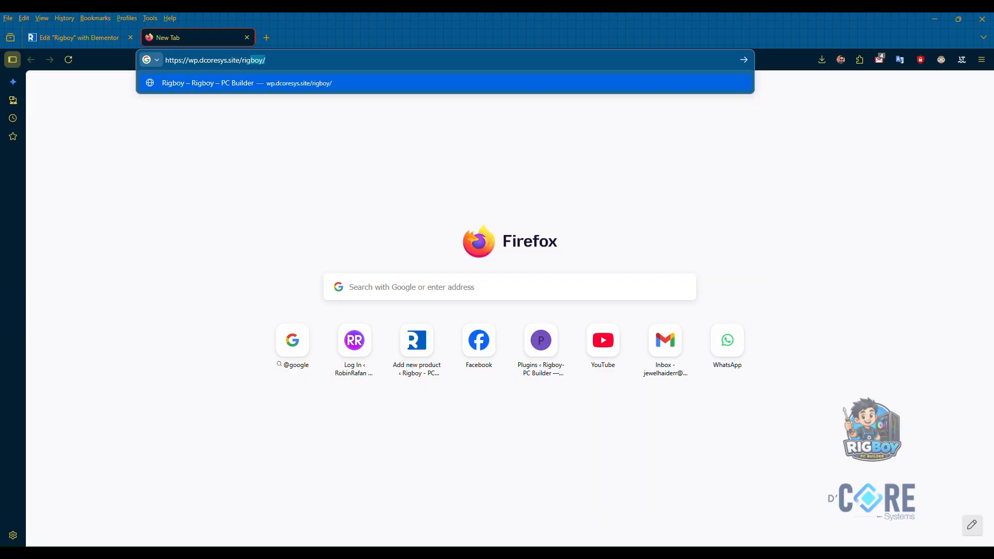
{"action": "key", "text": "Return"}
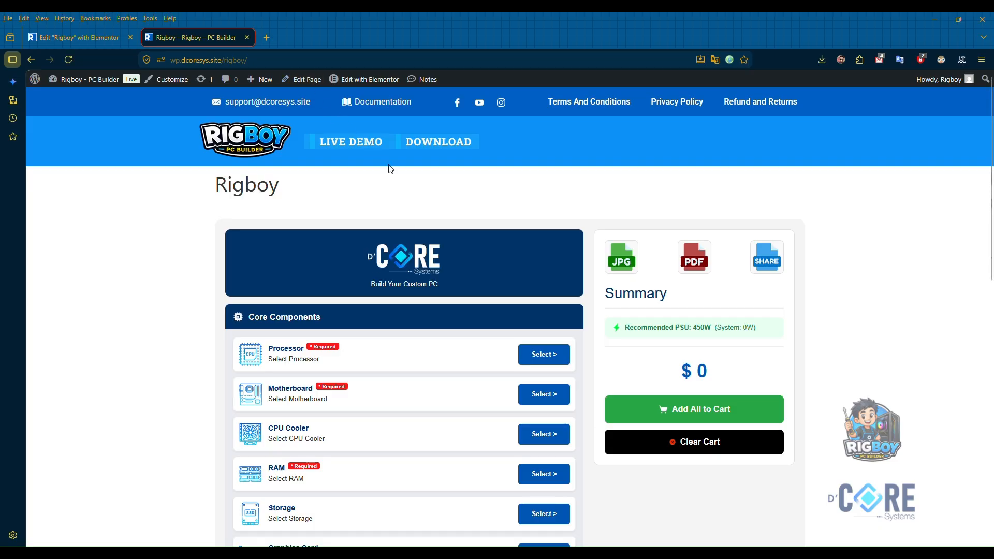
{"action": "scroll", "coordinate": [463, 195], "scroll_direction": "down", "scroll_amount": 3}
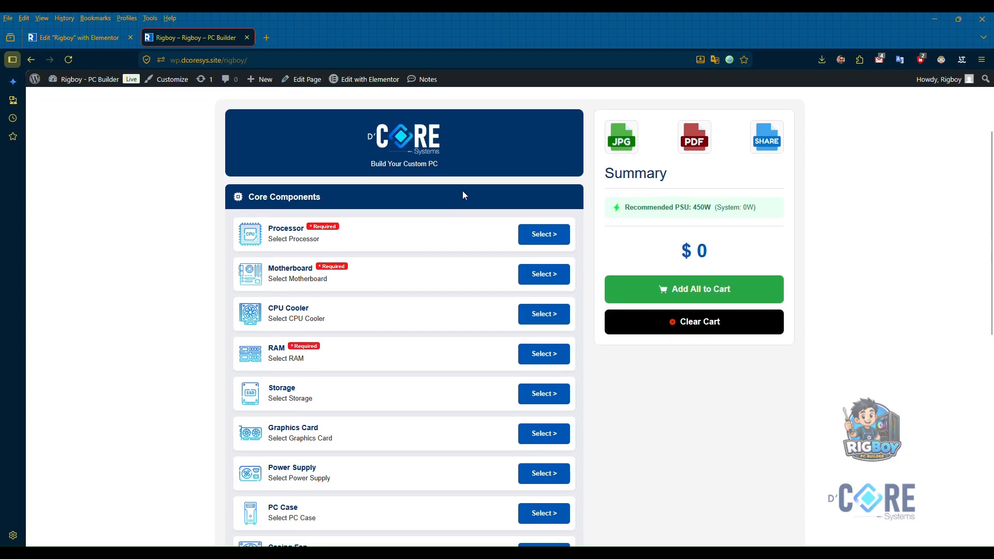
{"action": "scroll", "coordinate": [462, 191], "scroll_direction": "down", "scroll_amount": 8}
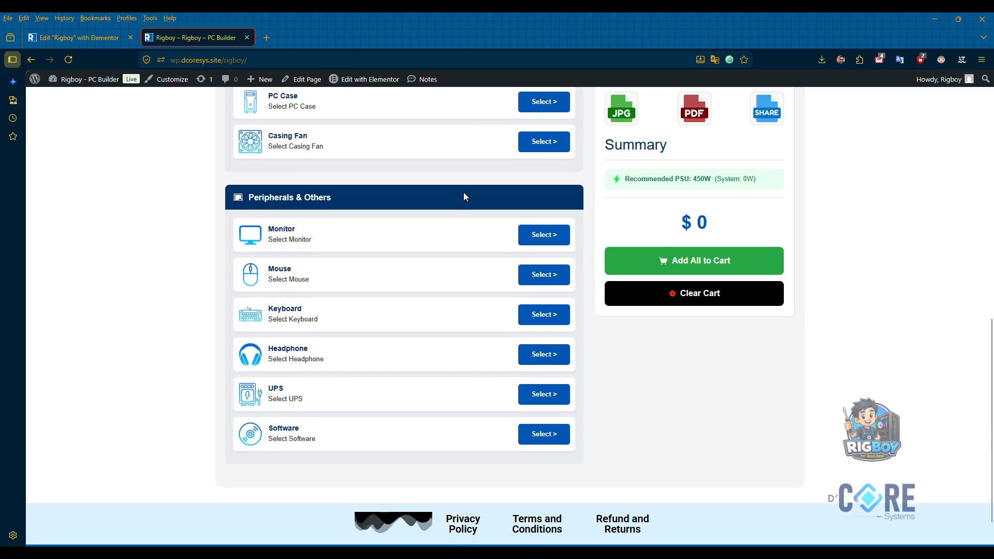
{"action": "scroll", "coordinate": [464, 197], "scroll_direction": "down", "scroll_amount": 1}
{"action": "scroll", "coordinate": [466, 198], "scroll_direction": "up", "scroll_amount": 5}
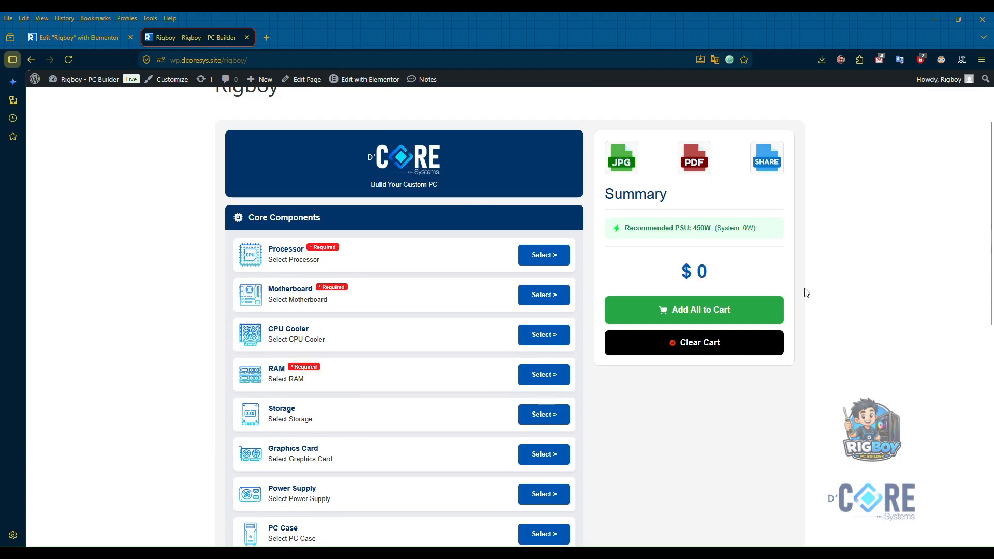
- Choose the AMD Ryzen 7 5800XT 8-Core as the build's processor
{"action": "left_click", "coordinate": [545, 255]}
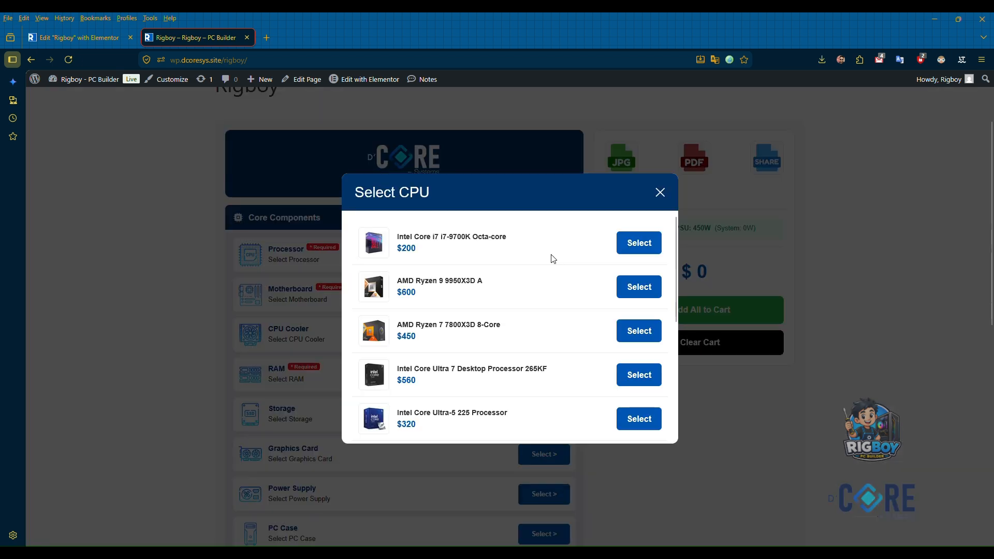
{"action": "scroll", "coordinate": [539, 259], "scroll_direction": "down", "scroll_amount": 4}
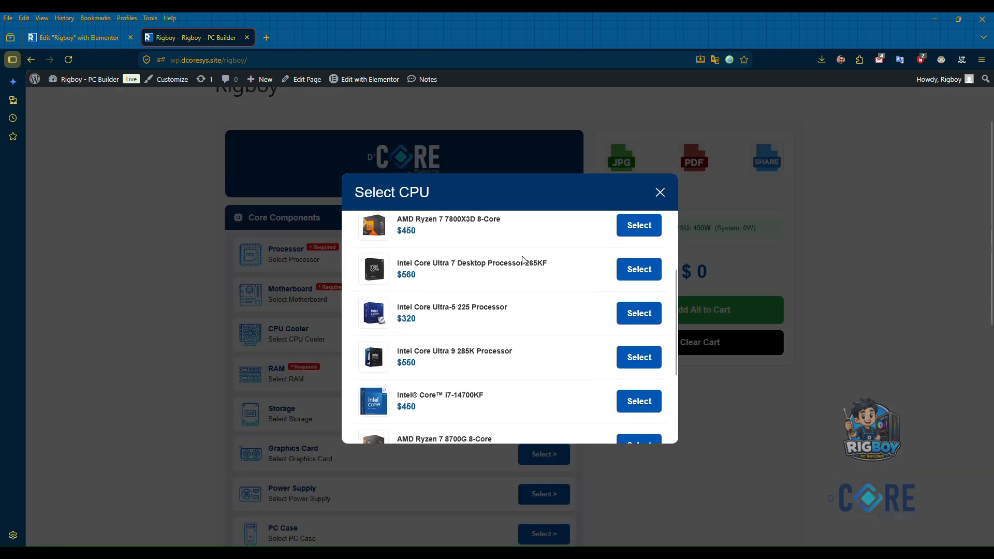
{"action": "scroll", "coordinate": [524, 261], "scroll_direction": "down", "scroll_amount": 1}
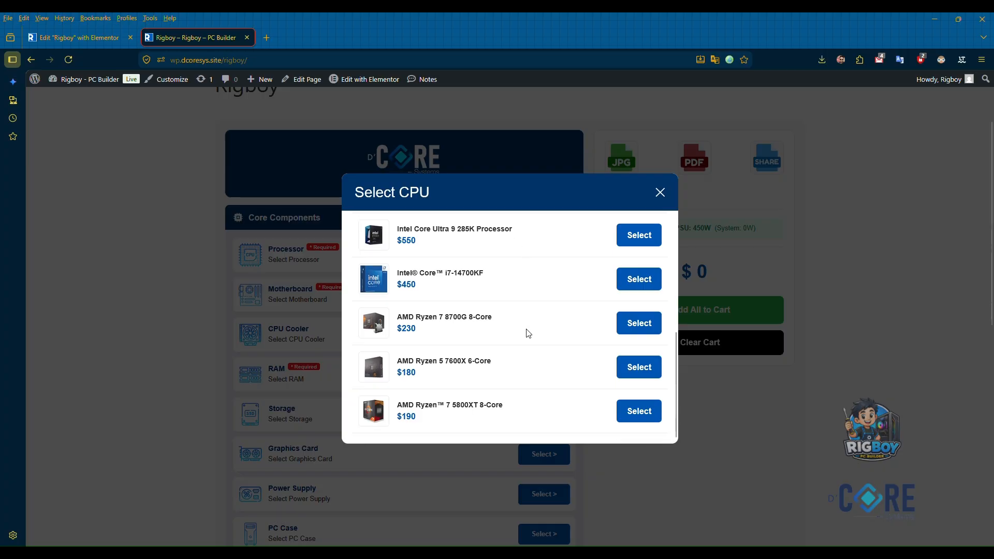
{"action": "left_click", "coordinate": [640, 413]}
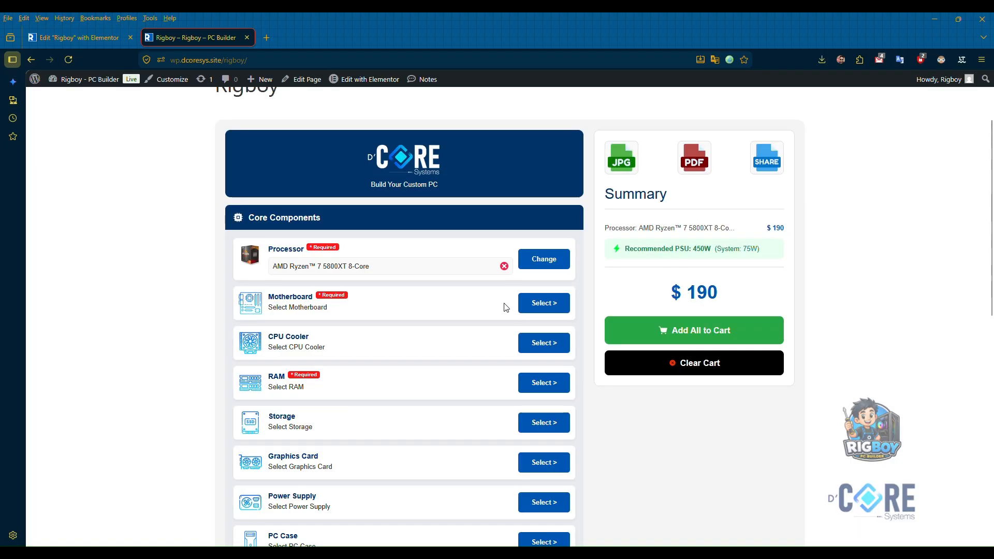
- Choose the MSI MAG B550 Tomahawk MAX WiFi A as the build's motherboard after looking through the compatible boards
{"action": "left_click", "coordinate": [543, 303]}
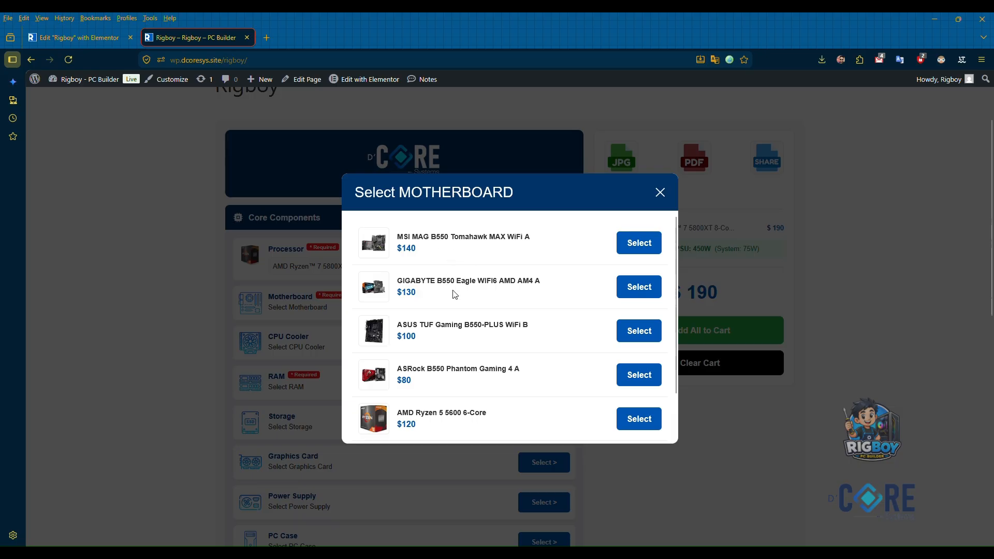
{"action": "scroll", "coordinate": [488, 344], "scroll_direction": "down", "scroll_amount": 1}
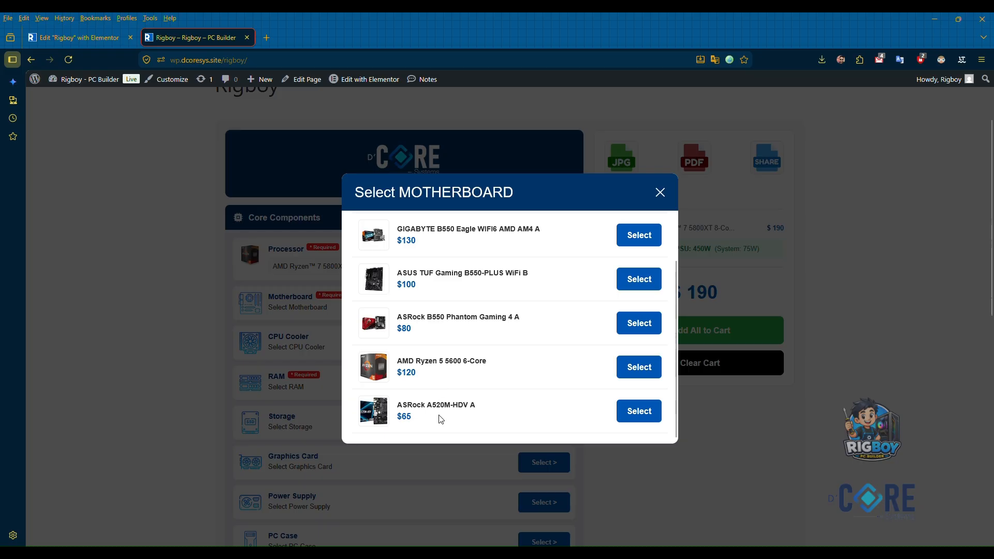
{"action": "scroll", "coordinate": [497, 346], "scroll_direction": "up", "scroll_amount": 1}
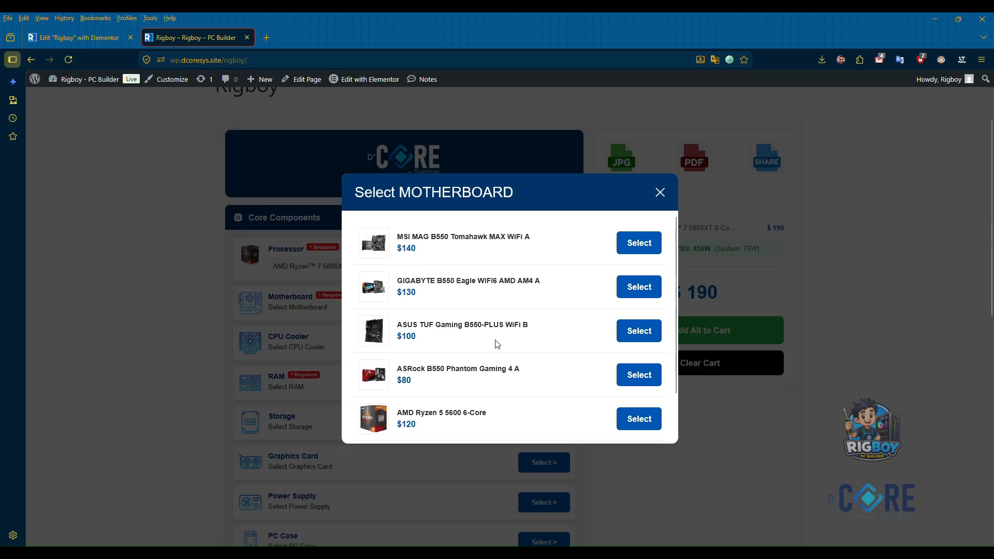
{"action": "scroll", "coordinate": [497, 344], "scroll_direction": "up", "scroll_amount": 1}
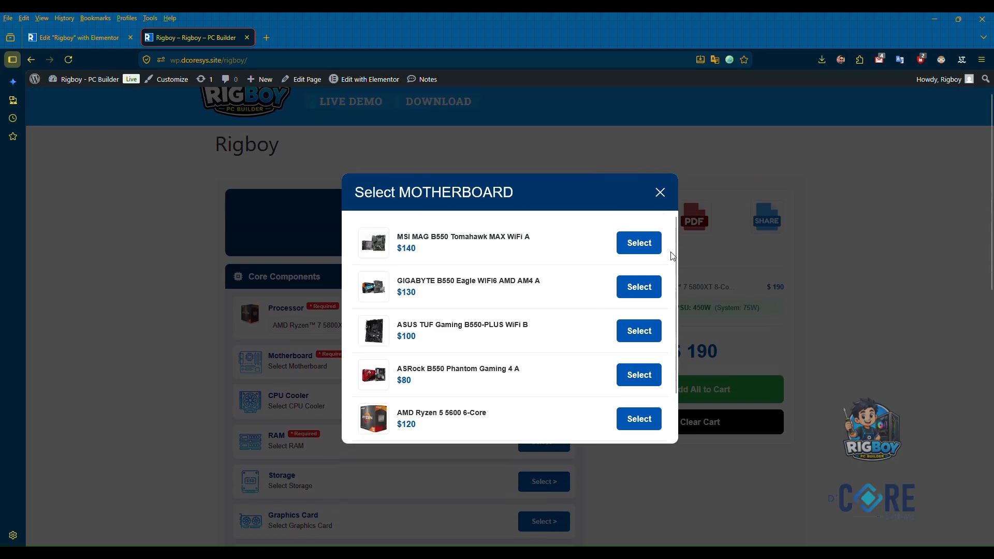
{"action": "left_click", "coordinate": [641, 246]}
{"action": "scroll", "coordinate": [474, 335], "scroll_direction": "down", "scroll_amount": 1}
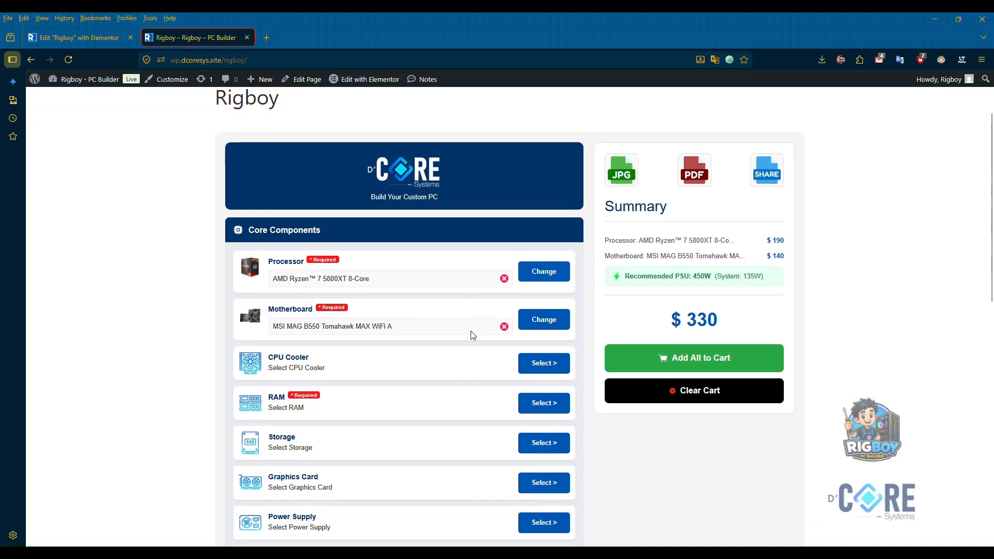
- Choose the CORSAIR Nautilus 240 RS ARGB Liquid CPU Cooler as the build's CPU cooler
{"action": "left_click", "coordinate": [537, 352]}
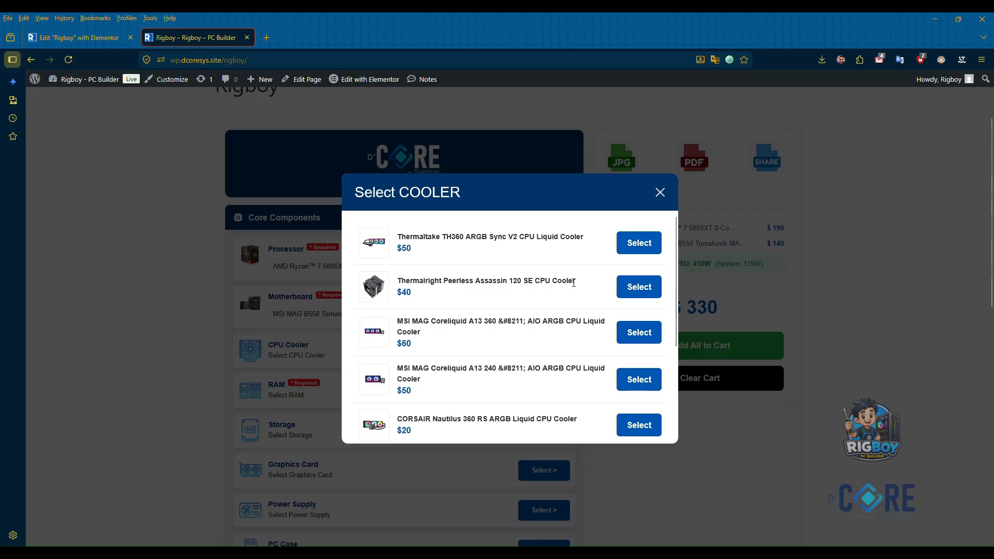
{"action": "scroll", "coordinate": [574, 283], "scroll_direction": "down", "scroll_amount": 2}
{"action": "left_click", "coordinate": [639, 363]}
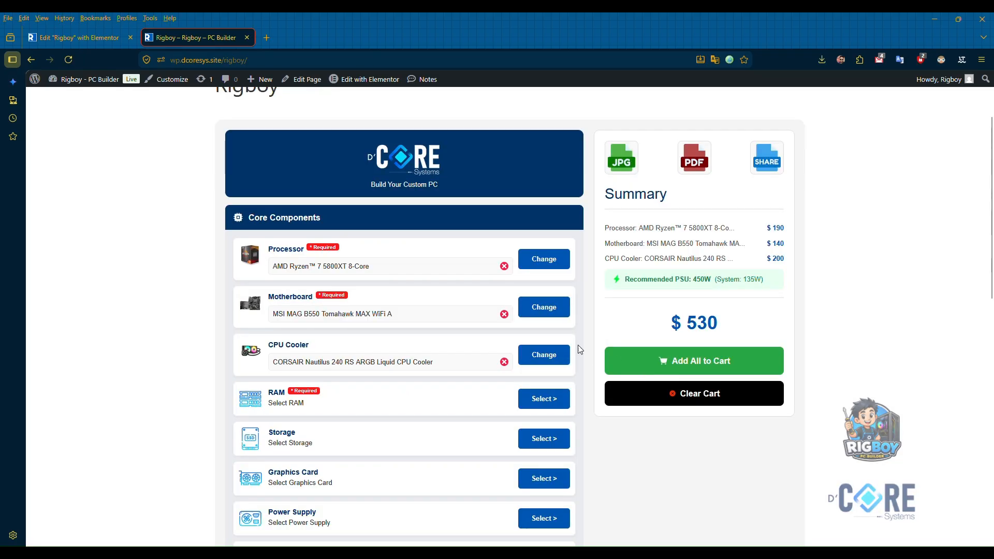
- Add four Gskill TridenZ 16GB 3200Mhz DDR4 RAM modules to the build
{"action": "scroll", "coordinate": [451, 292], "scroll_direction": "down", "scroll_amount": 1}
{"action": "left_click", "coordinate": [524, 338]}
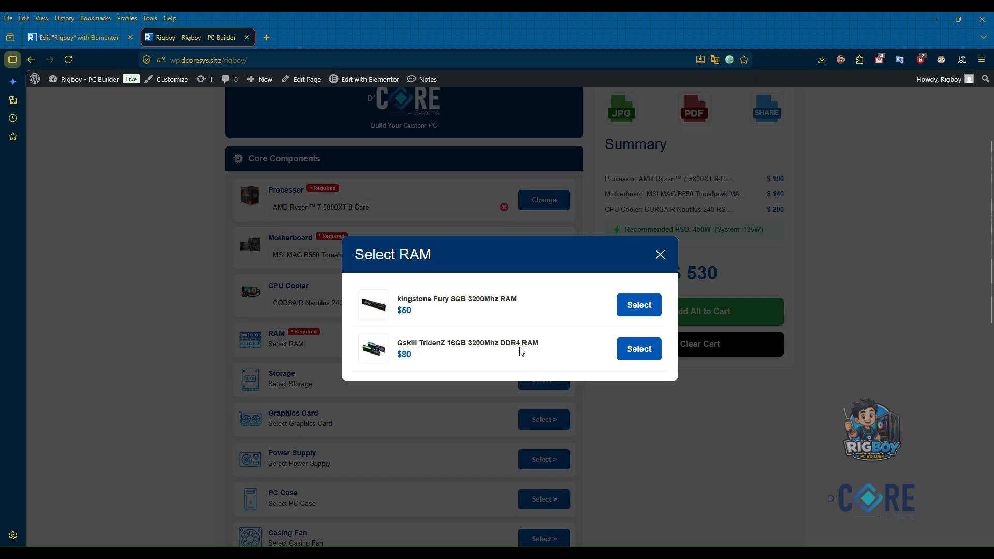
{"action": "left_click", "coordinate": [635, 352]}
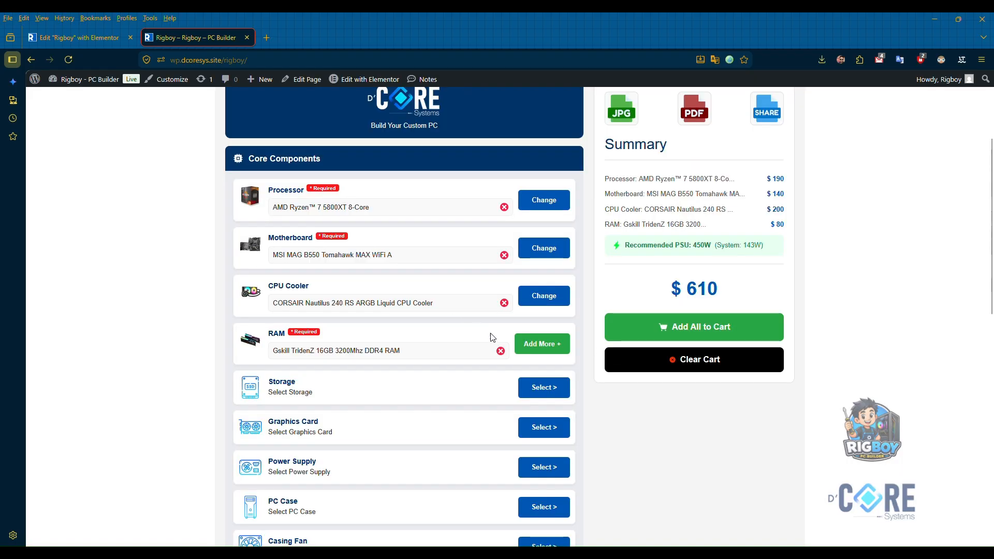
{"action": "left_click", "coordinate": [539, 344]}
{"action": "left_click", "coordinate": [644, 350]}
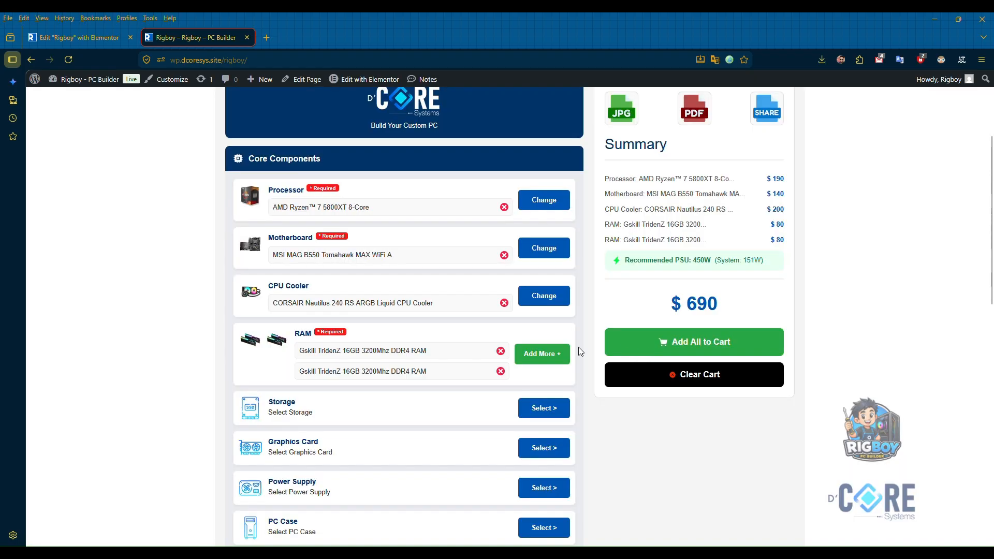
{"action": "left_click", "coordinate": [541, 354]}
{"action": "left_click", "coordinate": [630, 357]}
{"action": "left_click", "coordinate": [548, 367]}
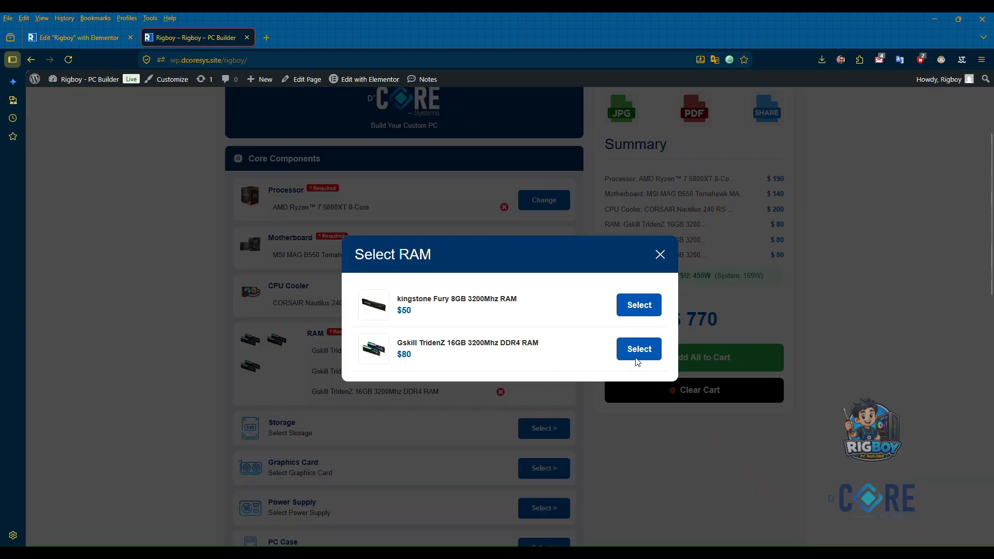
{"action": "left_click", "coordinate": [637, 360]}
- Add three storage drives: Seagate FireCuda 530 1TB M.2 PCIe Gen4 NVMe SSD, Seagate BarraCuda 2TB HDD, and Western Digital 1TB WD Blue SA510 SATA
{"action": "scroll", "coordinate": [573, 348], "scroll_direction": "down", "scroll_amount": 2}
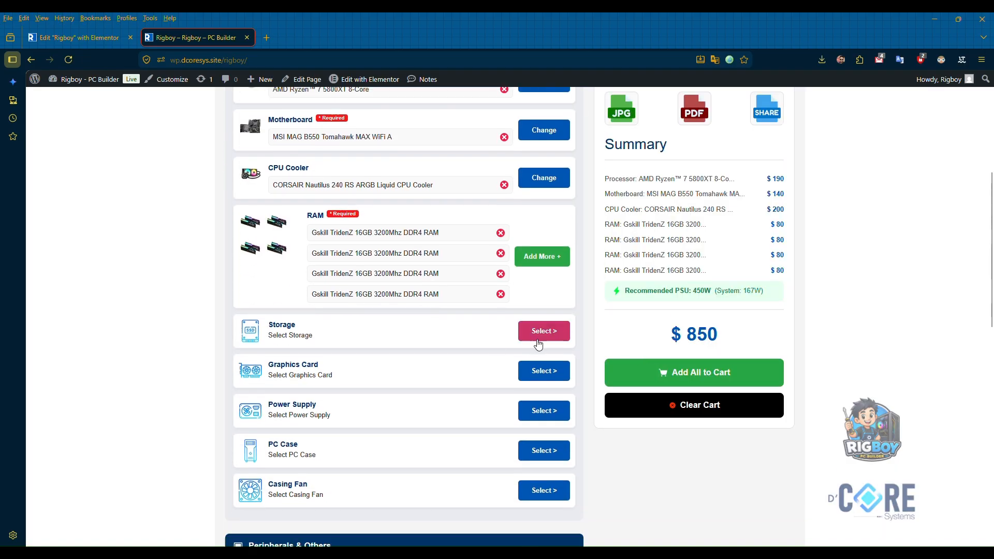
{"action": "left_click", "coordinate": [538, 343]}
{"action": "scroll", "coordinate": [530, 335], "scroll_direction": "down", "scroll_amount": 1}
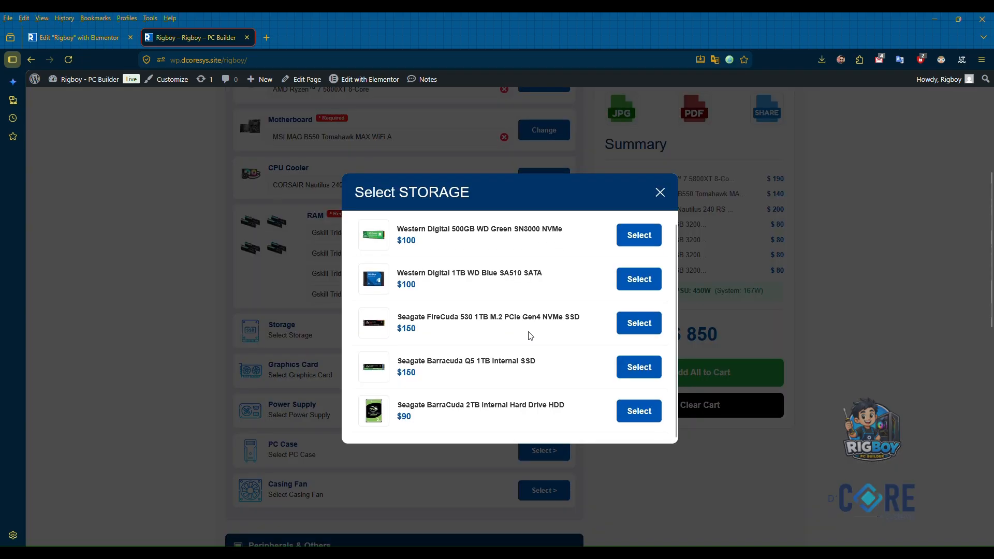
{"action": "left_click", "coordinate": [632, 326]}
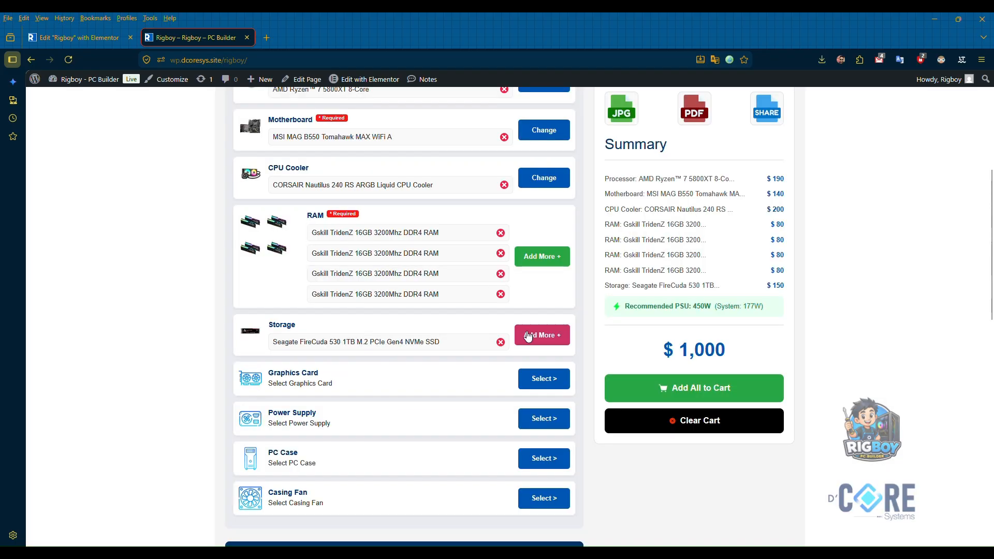
{"action": "left_click", "coordinate": [539, 341]}
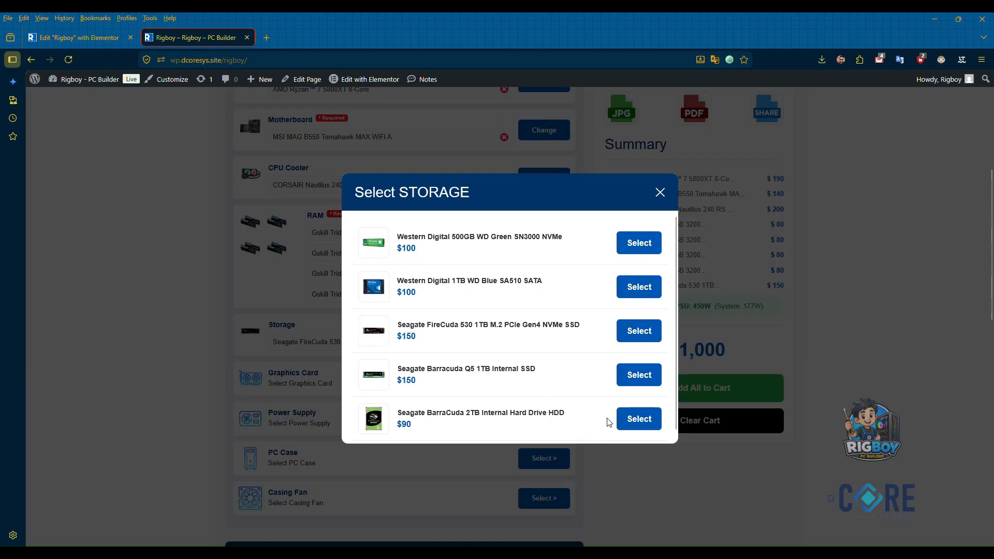
{"action": "left_click", "coordinate": [634, 422]}
{"action": "left_click", "coordinate": [541, 344]}
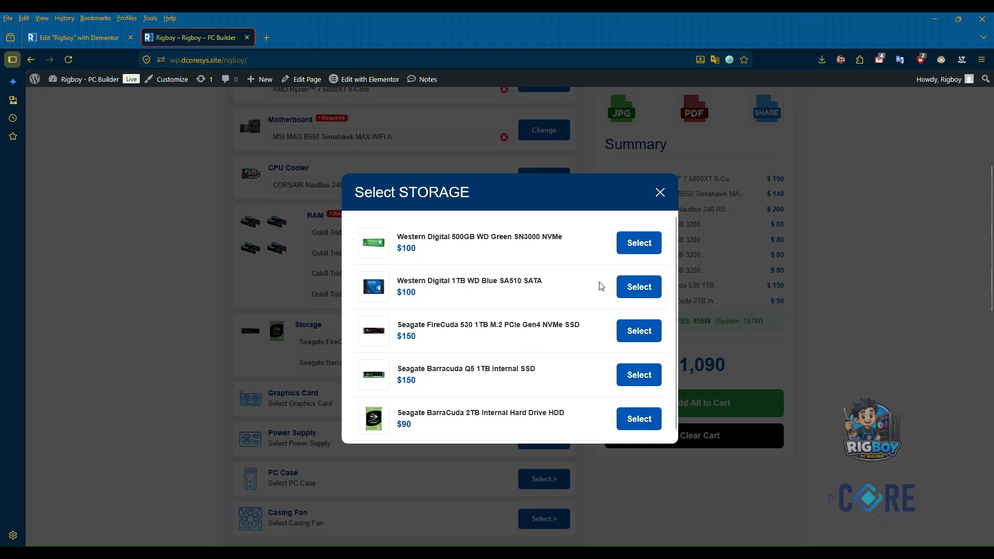
{"action": "left_click", "coordinate": [634, 288]}
- Choose the ASUS Dual GeForce RTX 5060 8GB graphics card and the MSI MAG A850GL PCIE5 850W power supply
{"action": "scroll", "coordinate": [484, 293], "scroll_direction": "down", "scroll_amount": 3}
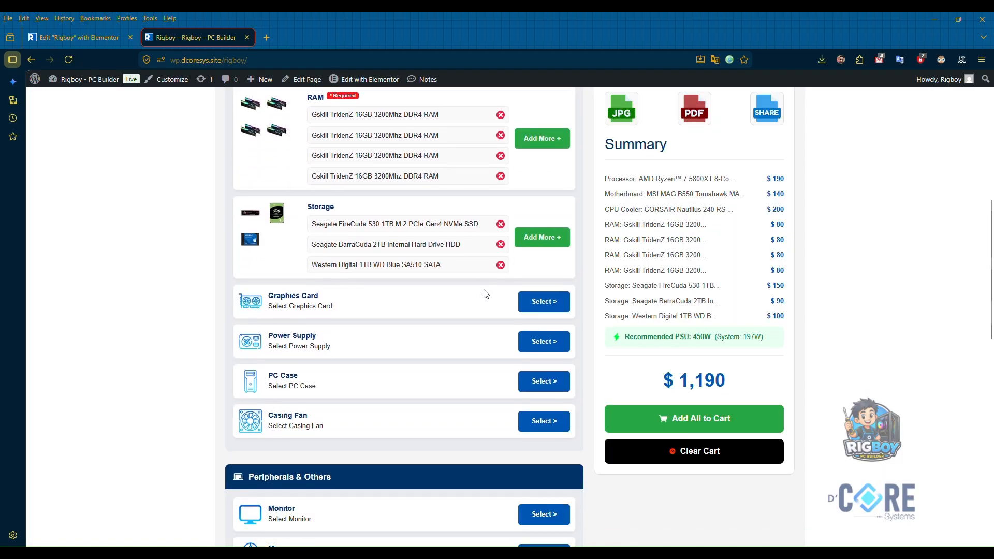
{"action": "left_click", "coordinate": [543, 302]}
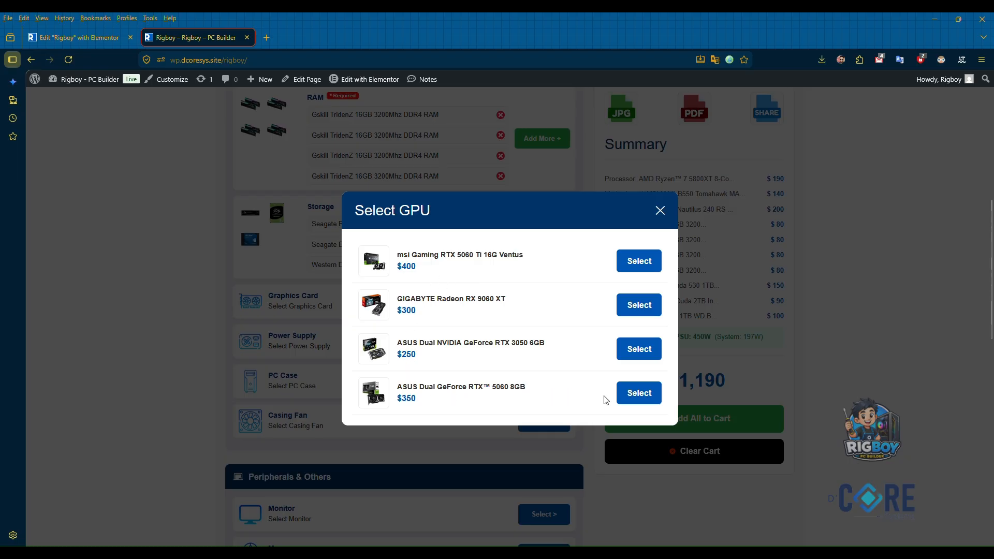
{"action": "left_click", "coordinate": [640, 393]}
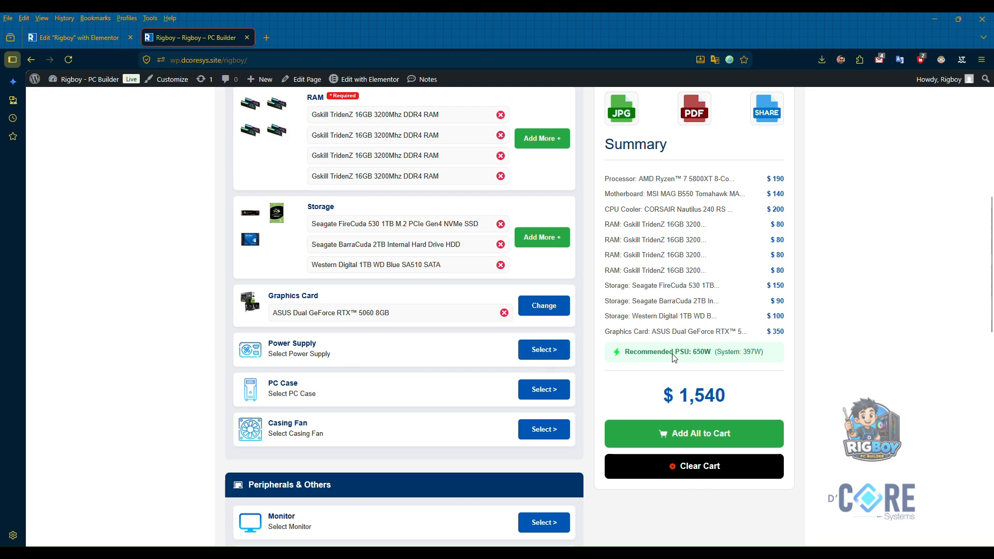
{"action": "left_click", "coordinate": [544, 350]}
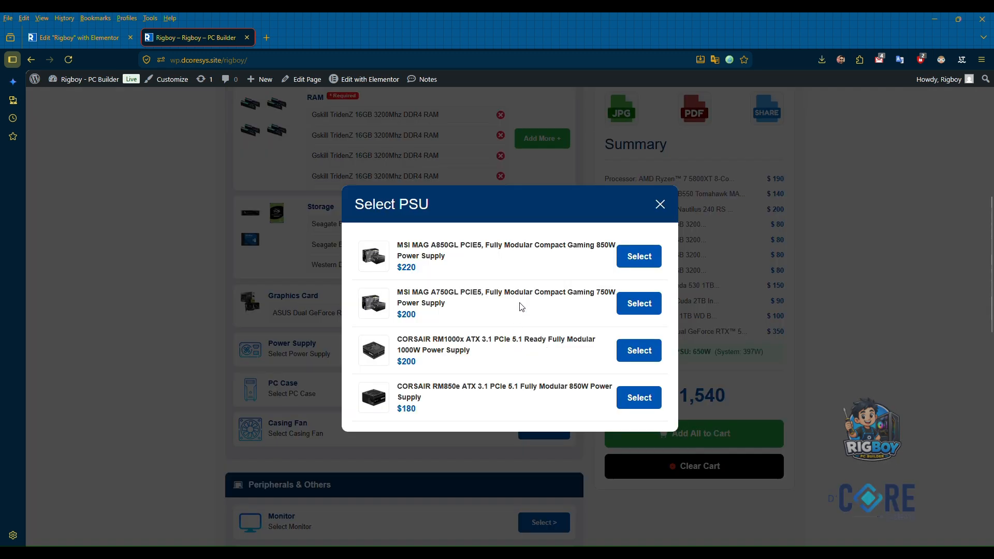
{"action": "left_click", "coordinate": [648, 258]}
- Choose the CORSAIR 4000D RS ARGB Frame Modular Mid-Tower ATX case and add three CORSAIR RS120 ARGB 120mm PWM Fans
{"action": "scroll", "coordinate": [533, 333], "scroll_direction": "down", "scroll_amount": 1}
{"action": "left_click", "coordinate": [533, 339]}
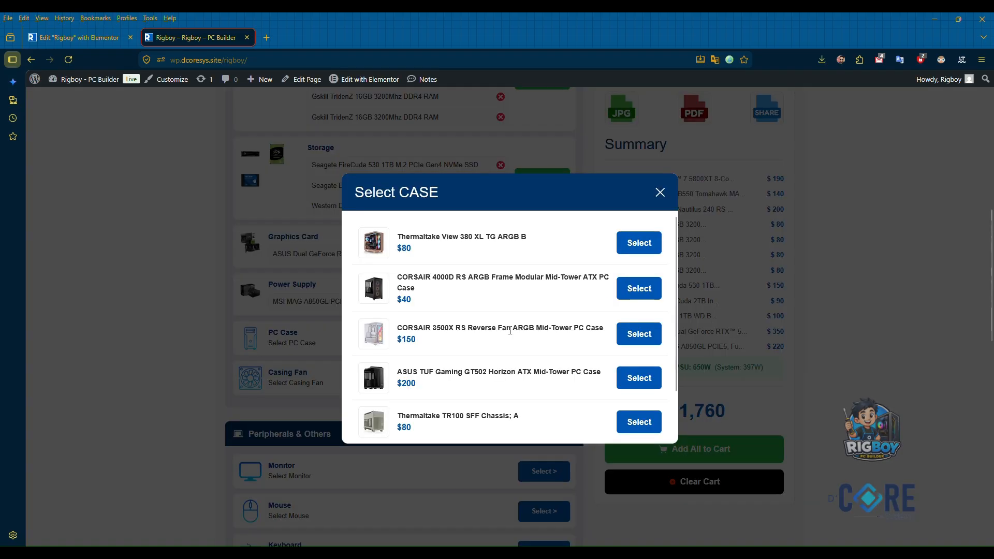
{"action": "left_click", "coordinate": [638, 236]}
{"action": "scroll", "coordinate": [544, 388], "scroll_direction": "down", "scroll_amount": 1}
{"action": "left_click", "coordinate": [543, 331]}
{"action": "left_click", "coordinate": [637, 371]}
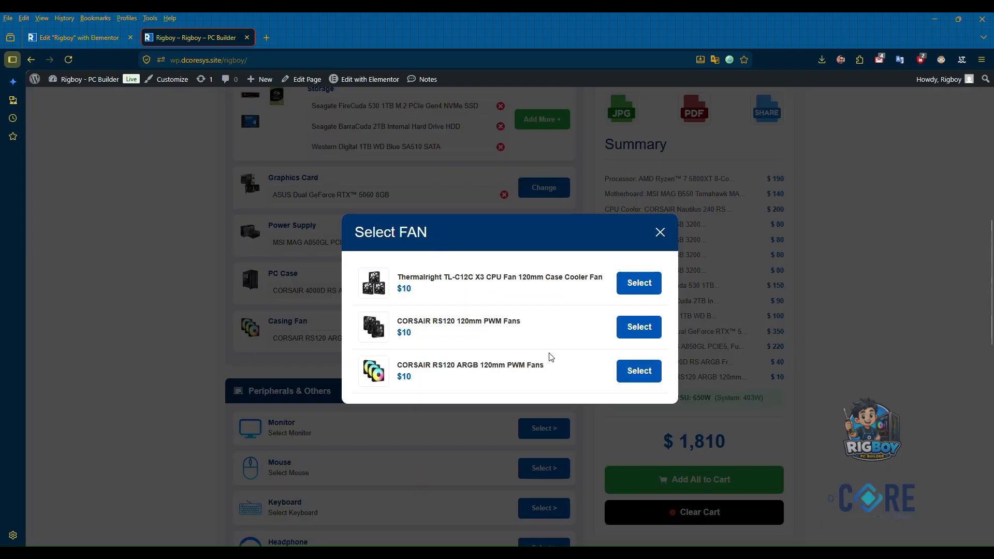
{"action": "left_click", "coordinate": [637, 372]}
{"action": "left_click", "coordinate": [636, 376]}
- Add two ASUS TUF Gaming 27" 1440P HDR monitors to the build's peripherals
{"action": "scroll", "coordinate": [507, 364], "scroll_direction": "down", "scroll_amount": 1}
{"action": "left_click", "coordinate": [541, 407]}
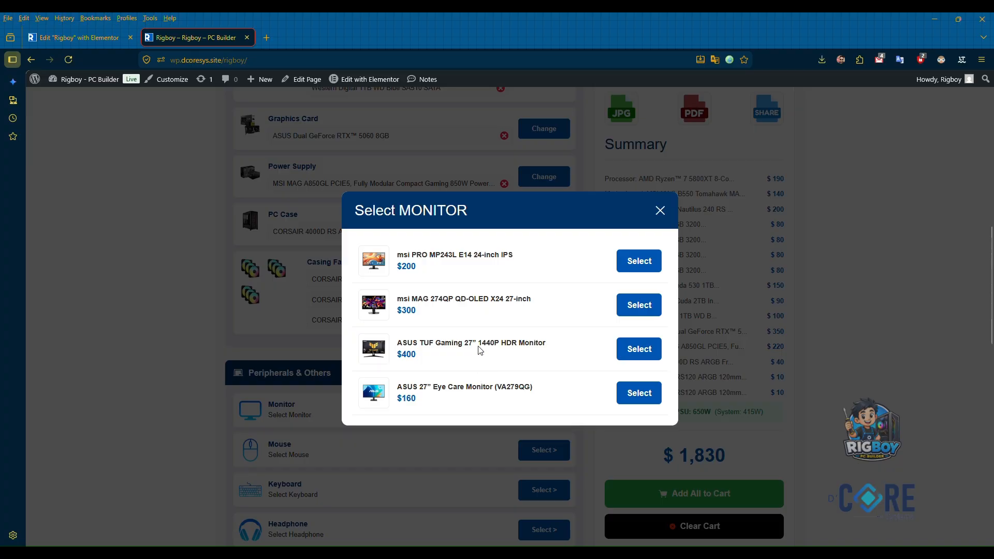
{"action": "left_click", "coordinate": [622, 351]}
{"action": "left_click", "coordinate": [539, 413]}
{"action": "left_click", "coordinate": [639, 349]}
- Choose the ASUS ROG Harpe Ace Aim Lab Wireless Esports Gaming Mouse and the msi Forge GK600 TKL W Violet US keyboard
{"action": "scroll", "coordinate": [433, 351], "scroll_direction": "down", "scroll_amount": 3}
{"action": "left_click", "coordinate": [539, 306]}
{"action": "left_click", "coordinate": [639, 371]}
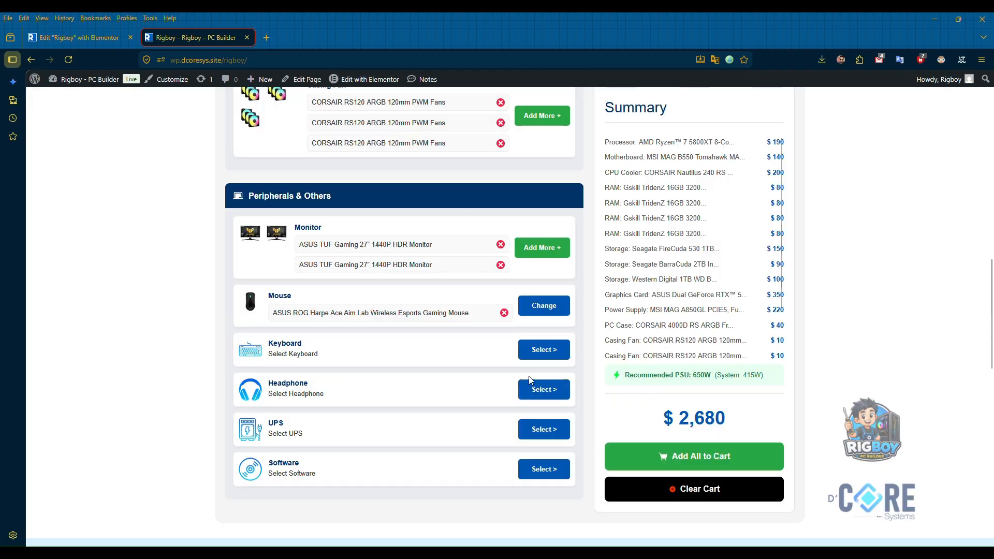
{"action": "left_click", "coordinate": [543, 350]}
{"action": "left_click", "coordinate": [639, 326]}
- Complete the peripherals with the Logitech G432 Wired Gaming Headset, SCHNEIDER ELECTRIC APC Easy UPS BVX 1200VA and windows 11 Pro DVD
{"action": "left_click", "coordinate": [544, 398]}
{"action": "left_click", "coordinate": [638, 331]}
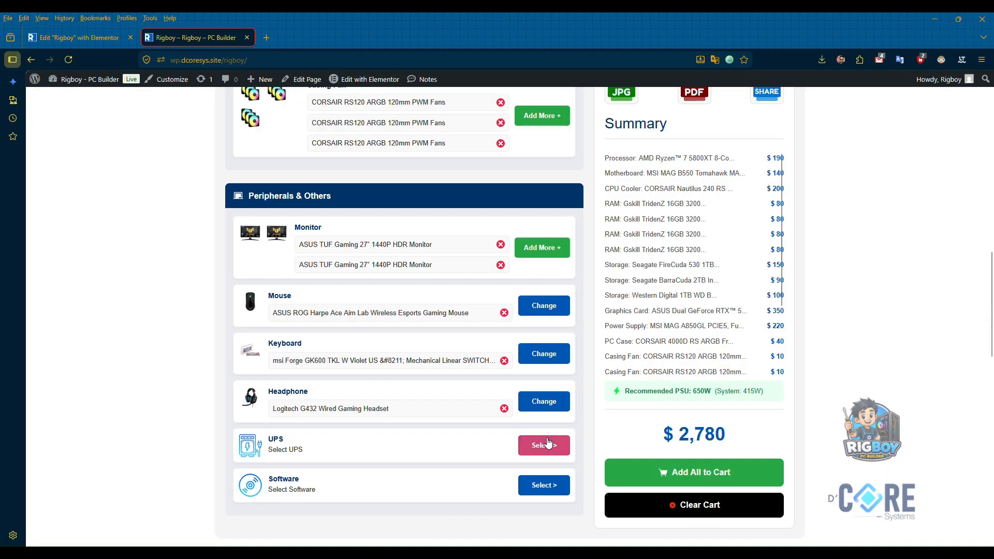
{"action": "left_click", "coordinate": [548, 444]}
{"action": "left_click", "coordinate": [639, 306]}
{"action": "left_click", "coordinate": [544, 493]}
{"action": "left_click", "coordinate": [636, 379]}
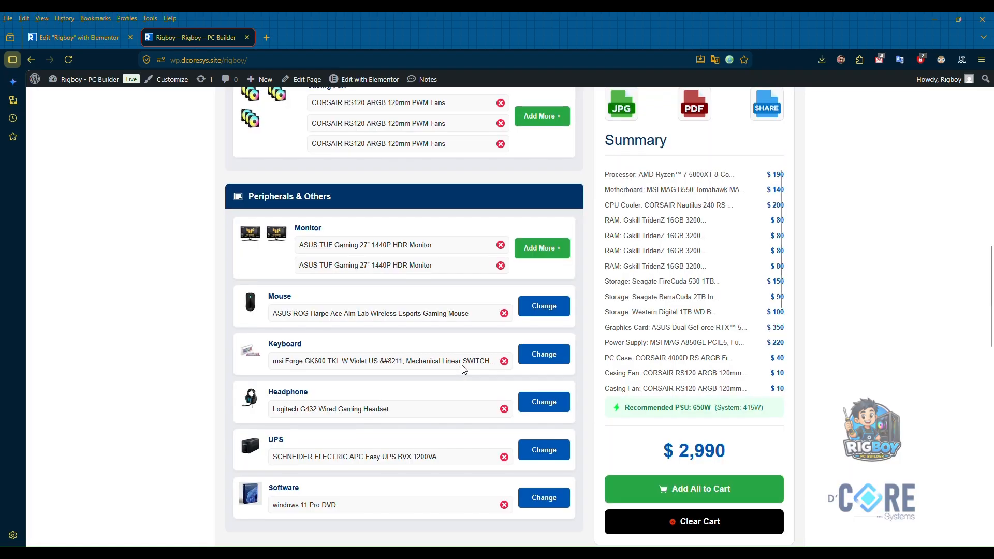
- Look over the finished build and read through its full summary list of components and prices
{"action": "scroll", "coordinate": [633, 309], "scroll_direction": "down", "scroll_amount": 5}
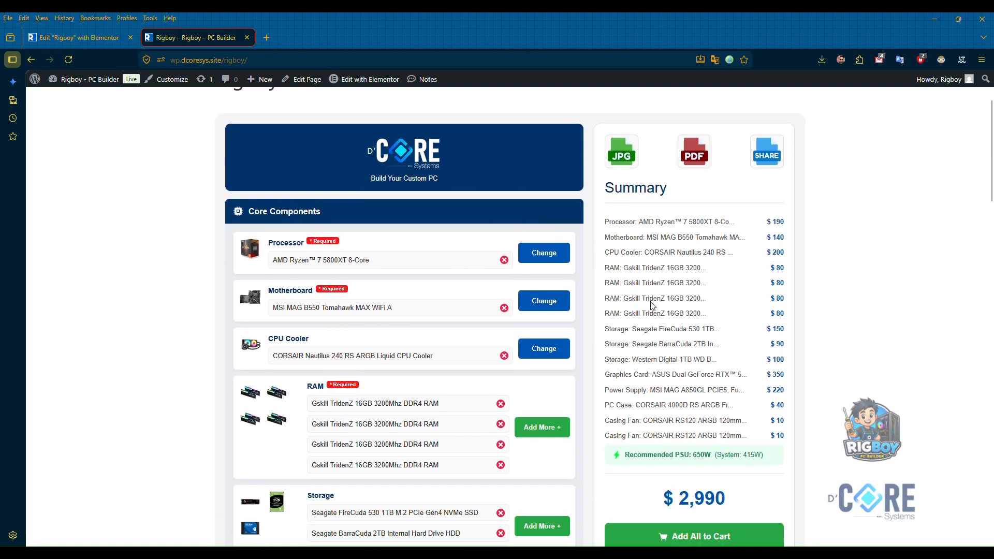
{"action": "scroll", "coordinate": [738, 296], "scroll_direction": "down", "scroll_amount": 3}
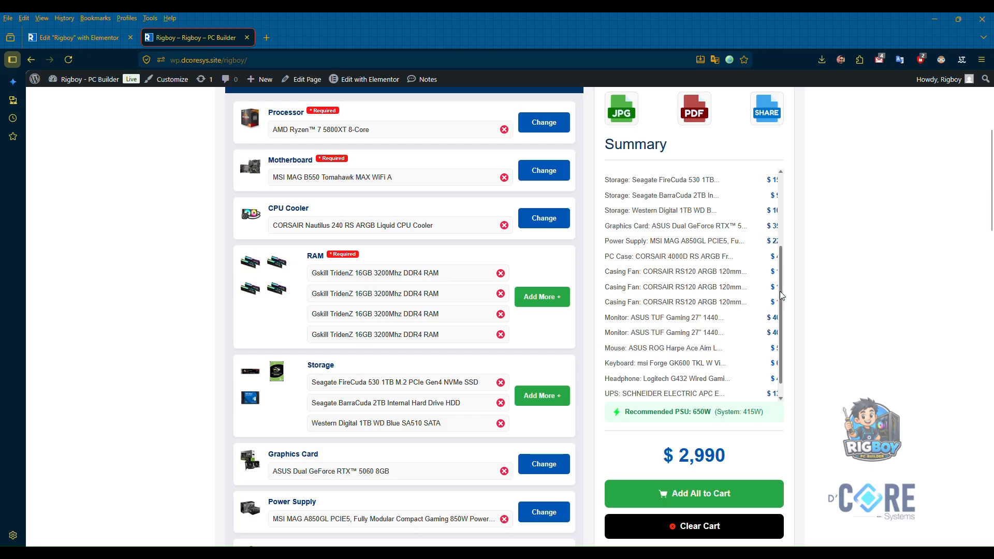
{"action": "scroll", "coordinate": [779, 291], "scroll_direction": "up", "scroll_amount": 4}
{"action": "scroll", "coordinate": [643, 325], "scroll_direction": "down", "scroll_amount": 3}
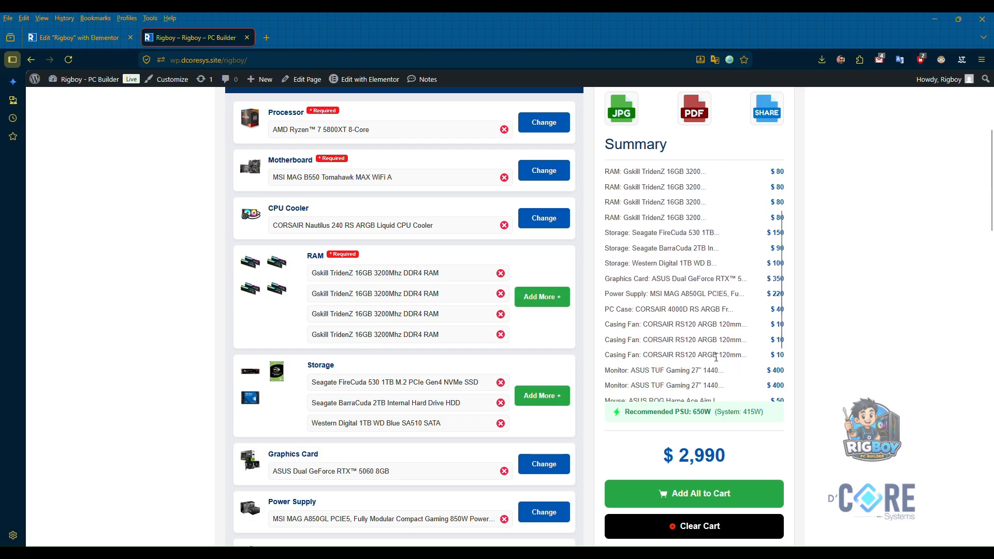
{"action": "scroll", "coordinate": [643, 326], "scroll_direction": "up", "scroll_amount": 3}
{"action": "scroll", "coordinate": [811, 349], "scroll_direction": "up", "scroll_amount": 4}
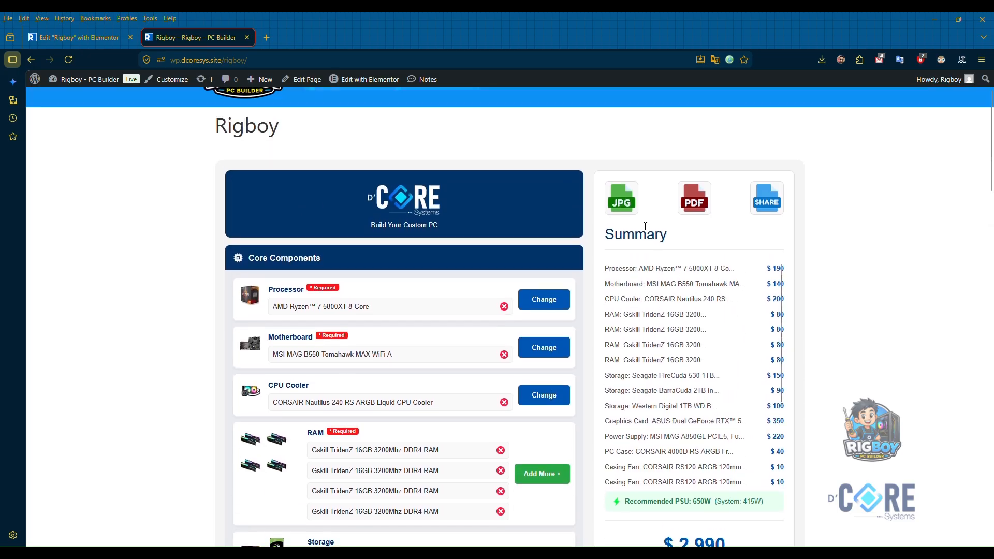
- Export the build as a JPG and open the downloaded my-rigboy-build(2).jpg to inspect its component and peripheral sections
{"action": "scroll", "coordinate": [626, 207], "scroll_direction": "up", "scroll_amount": 2}
{"action": "left_click", "coordinate": [626, 246]}
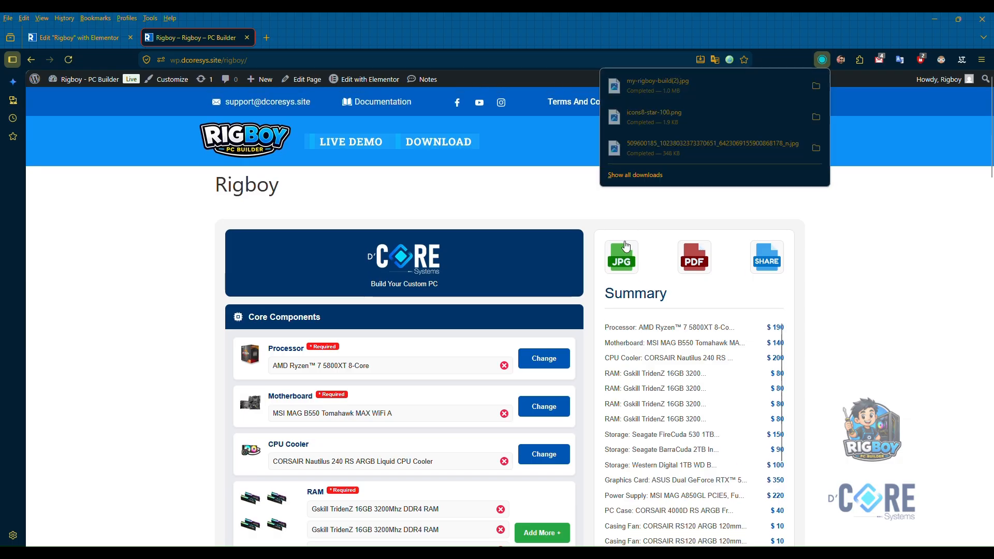
{"action": "left_click", "coordinate": [653, 84]}
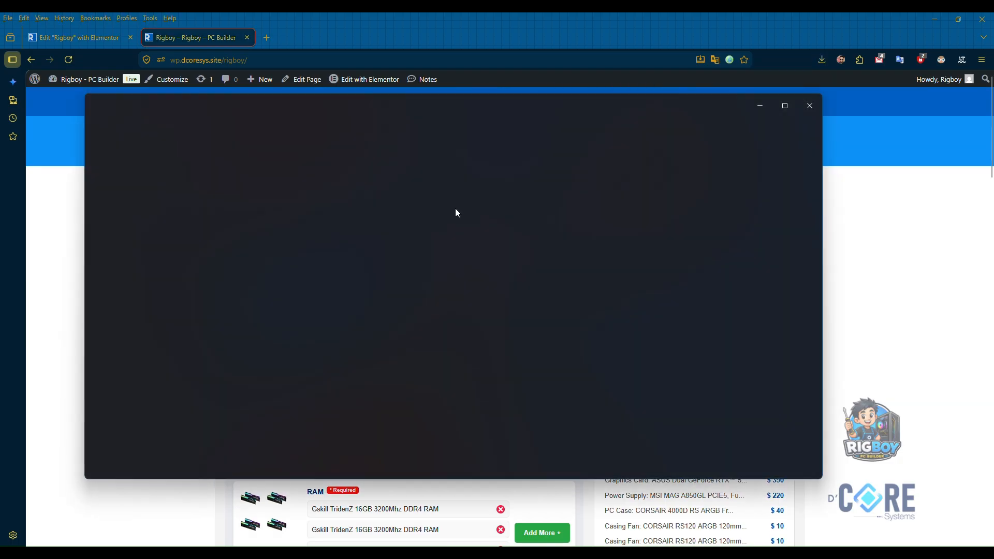
{"action": "scroll", "coordinate": [455, 196], "scroll_direction": "up", "scroll_amount": 3}
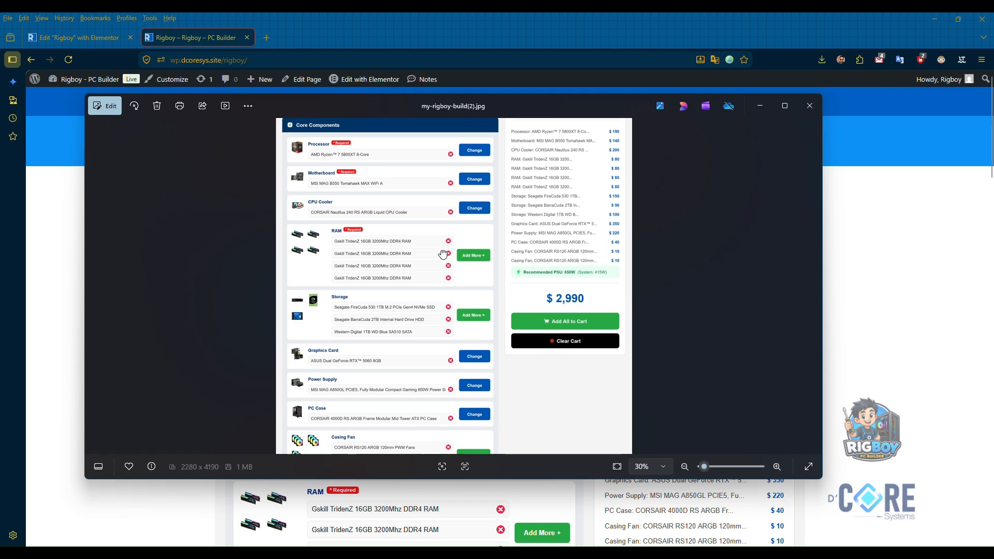
{"action": "scroll", "coordinate": [505, 264], "scroll_direction": "up", "scroll_amount": 2}
{"action": "scroll", "coordinate": [499, 286], "scroll_direction": "down", "scroll_amount": 10}
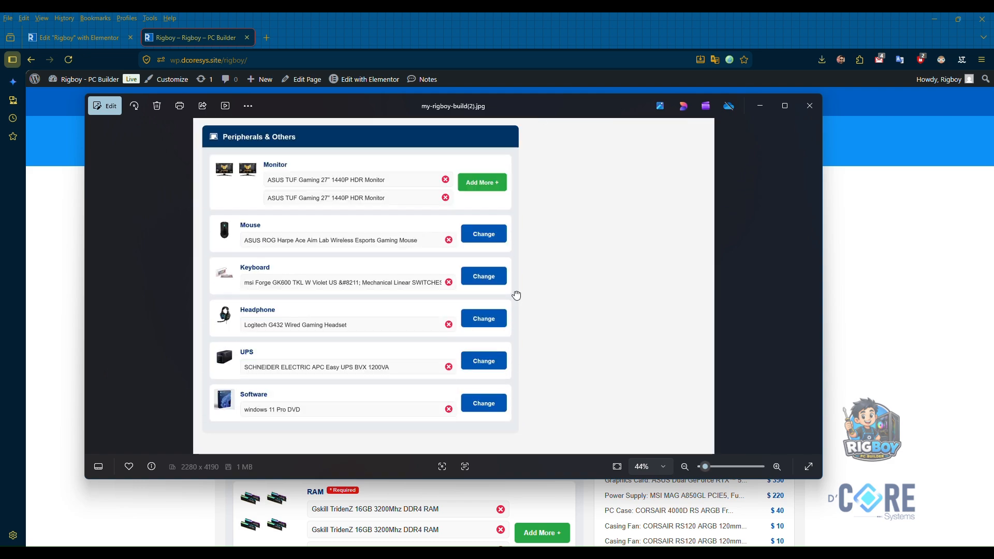
{"action": "scroll", "coordinate": [513, 303], "scroll_direction": "down", "scroll_amount": 5}
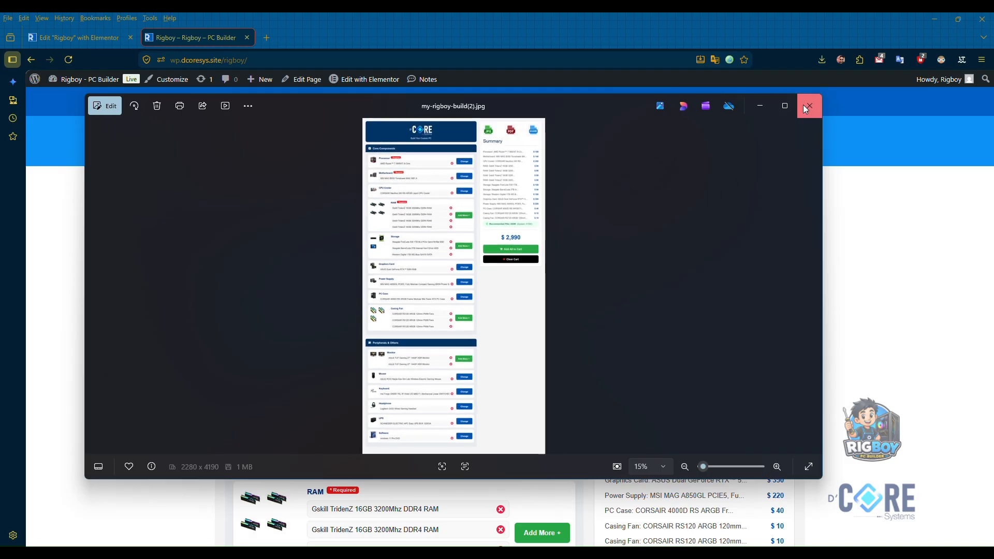
- Close the JPG, export the build as a PDF, and look through build-1.pdf before closing its open copies
{"action": "left_click", "coordinate": [805, 109]}
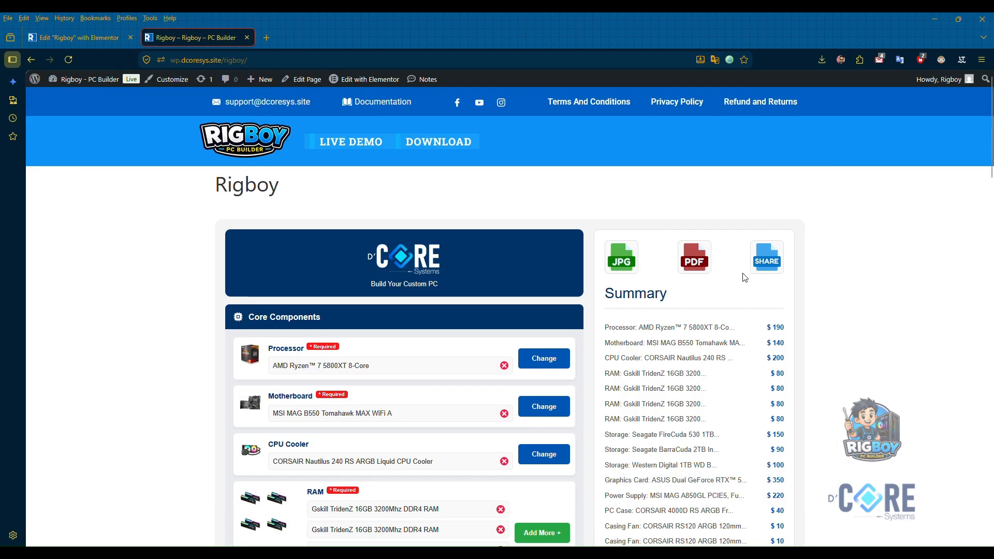
{"action": "left_click", "coordinate": [695, 260]}
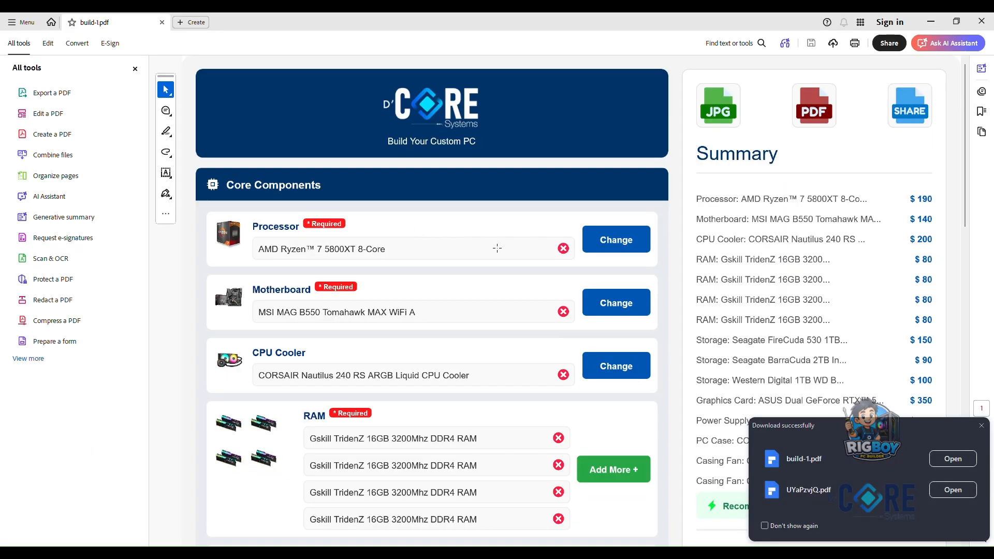
{"action": "scroll", "coordinate": [497, 249], "scroll_direction": "down", "scroll_amount": 5}
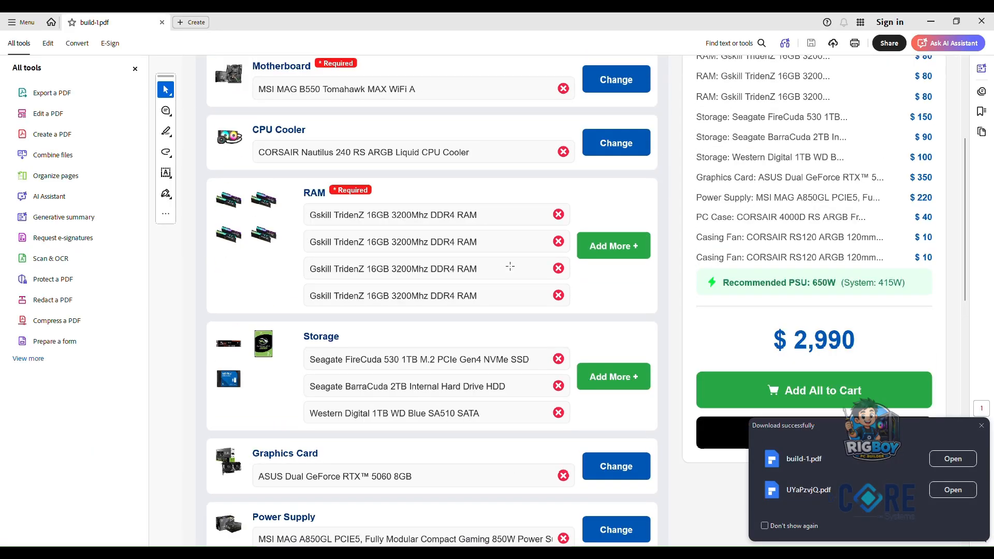
{"action": "scroll", "coordinate": [510, 266], "scroll_direction": "up", "scroll_amount": 1}
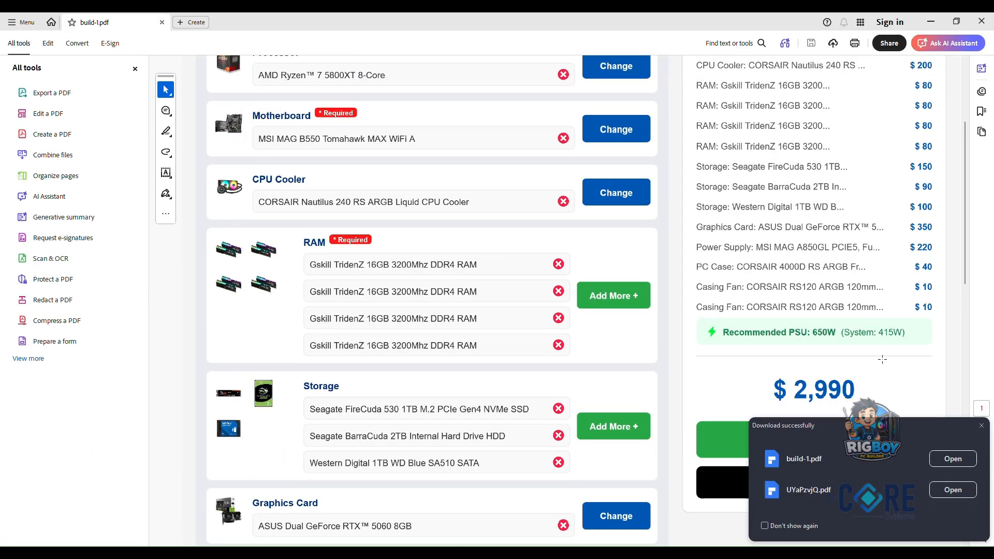
{"action": "left_click", "coordinate": [983, 430]}
{"action": "scroll", "coordinate": [535, 332], "scroll_direction": "up", "scroll_amount": 4}
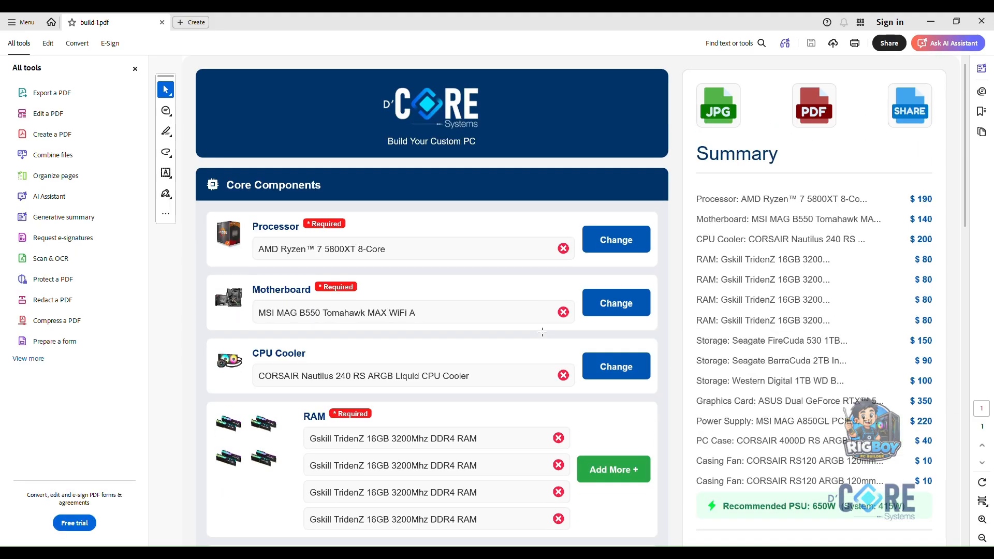
{"action": "scroll", "coordinate": [543, 332], "scroll_direction": "down", "scroll_amount": 3}
{"action": "scroll", "coordinate": [543, 332], "scroll_direction": "down", "scroll_amount": 3}
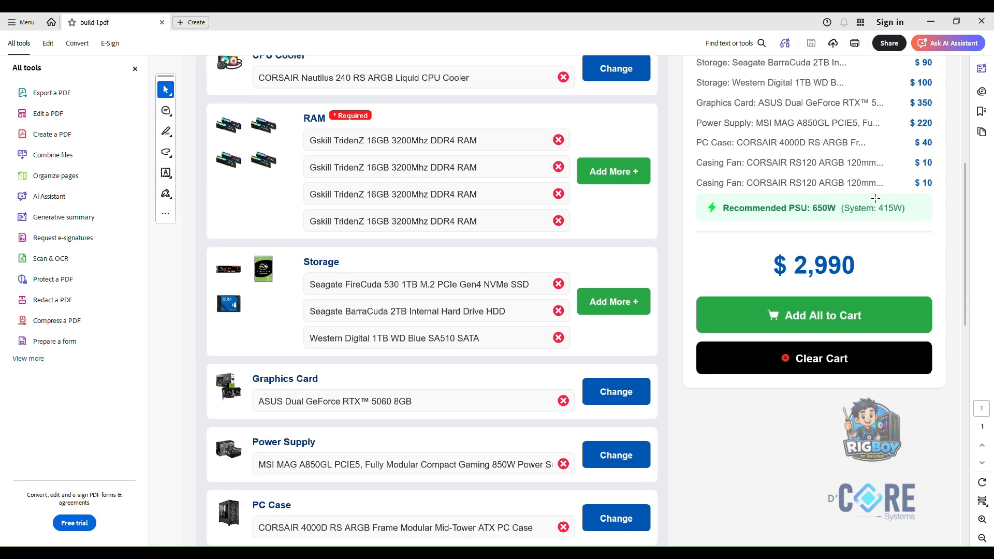
{"action": "left_click", "coordinate": [979, 23]}
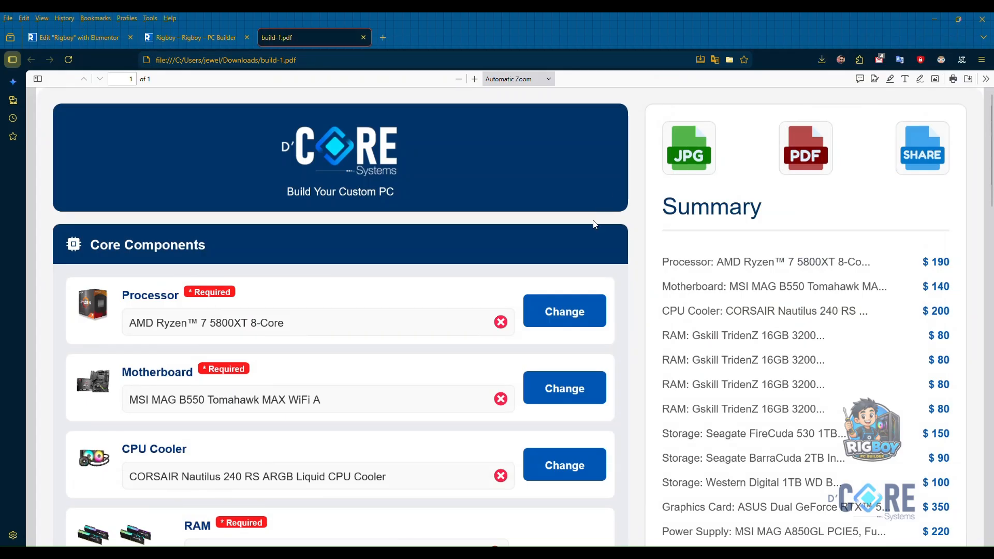
{"action": "key", "text": "ctrl+w"}
- Generate the build's shareable image, open my-pc-build(2).jpg to read its PC Build Summary enlarged, and close it
{"action": "left_click", "coordinate": [765, 272]}
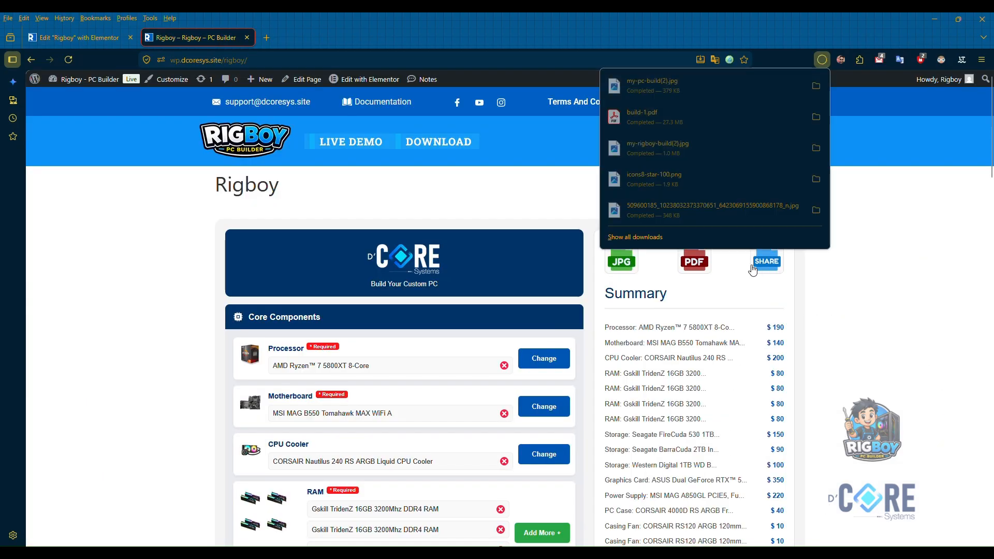
{"action": "left_click", "coordinate": [670, 85]}
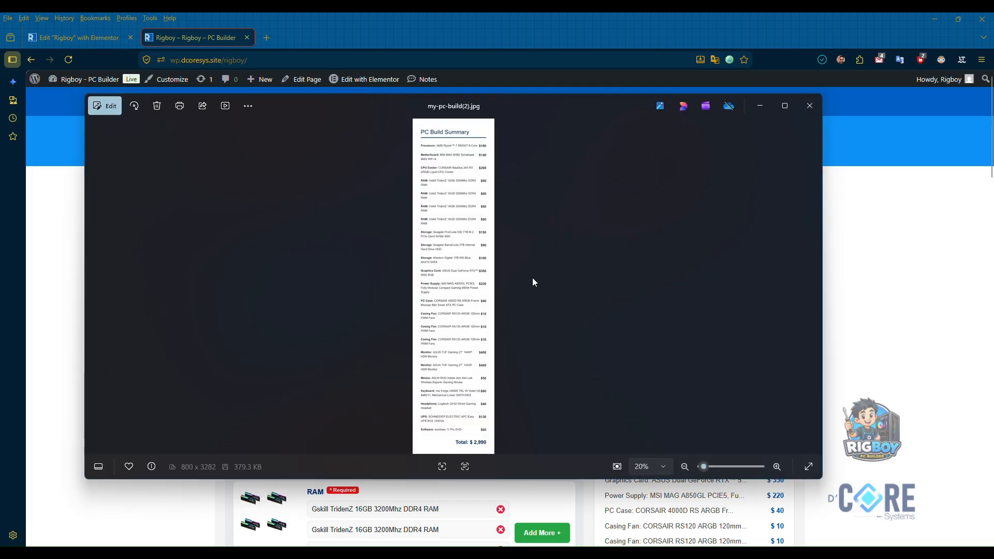
{"action": "scroll", "coordinate": [439, 231], "scroll_direction": "up", "scroll_amount": 5}
{"action": "mouse_move", "coordinate": [472, 183]}
{"action": "left_mouse_down"}
{"action": "mouse_move", "coordinate": [501, 340]}
{"action": "mouse_move", "coordinate": [479, 176]}
{"action": "left_mouse_up"}
{"action": "left_click_drag", "start_coordinate": [459, 337], "coordinate": [473, 409]}
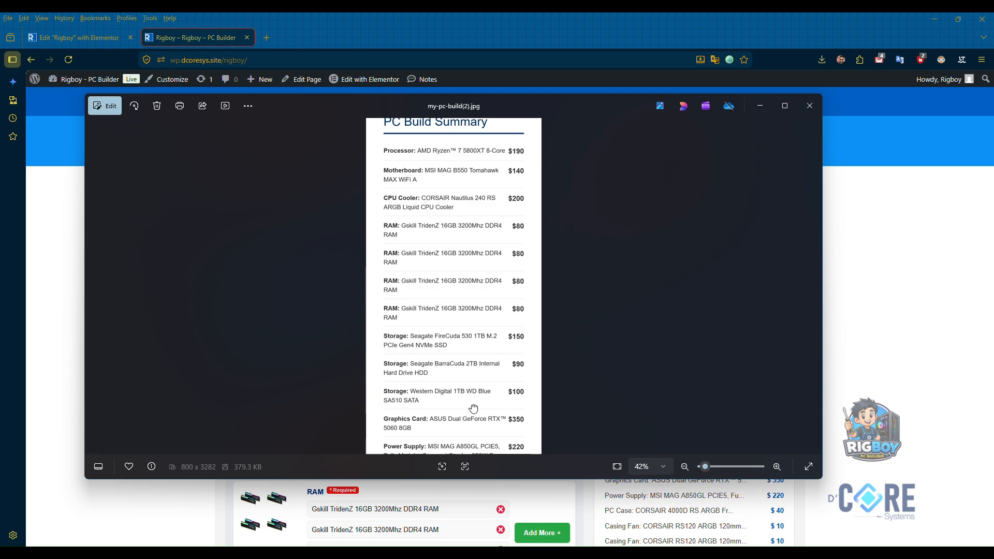
{"action": "left_click", "coordinate": [810, 106]}
- Look over the build's components and summary in the builder, and add all of its parts to the cart
{"action": "scroll", "coordinate": [746, 282], "scroll_direction": "down", "scroll_amount": 3}
{"action": "scroll", "coordinate": [699, 297], "scroll_direction": "down", "scroll_amount": 3}
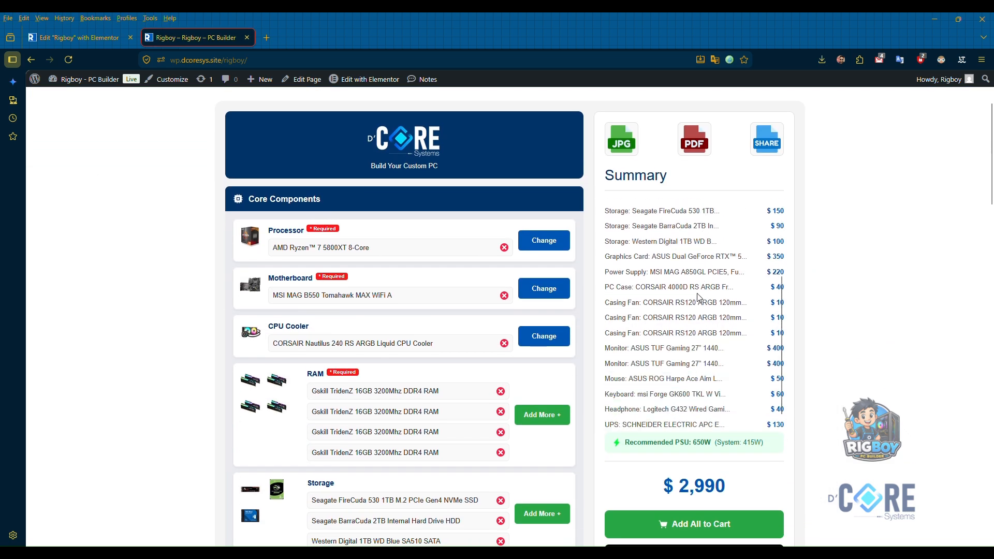
{"action": "scroll", "coordinate": [489, 310], "scroll_direction": "down", "scroll_amount": 2}
{"action": "scroll", "coordinate": [569, 290], "scroll_direction": "down", "scroll_amount": 5}
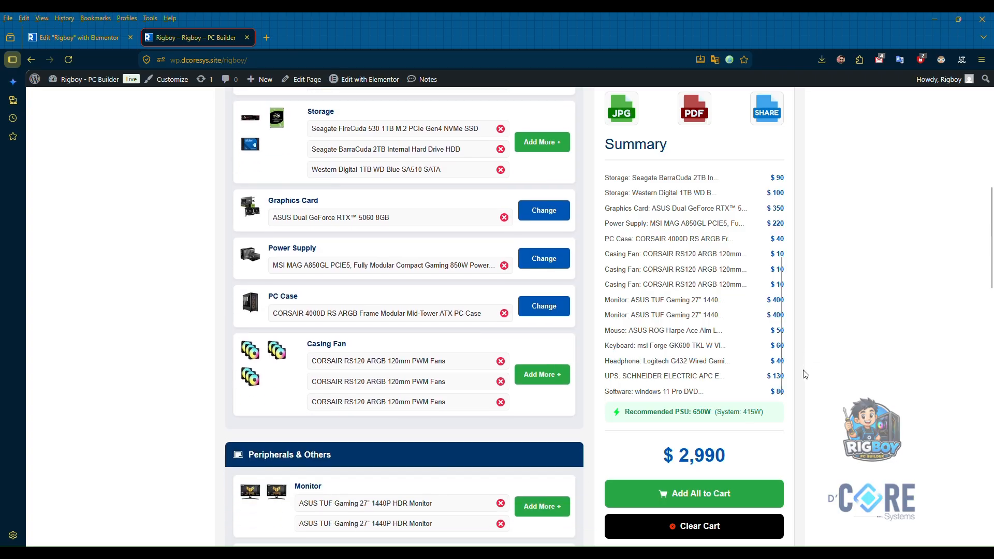
{"action": "scroll", "coordinate": [806, 374], "scroll_direction": "down", "scroll_amount": 2}
{"action": "left_click", "coordinate": [712, 496]}
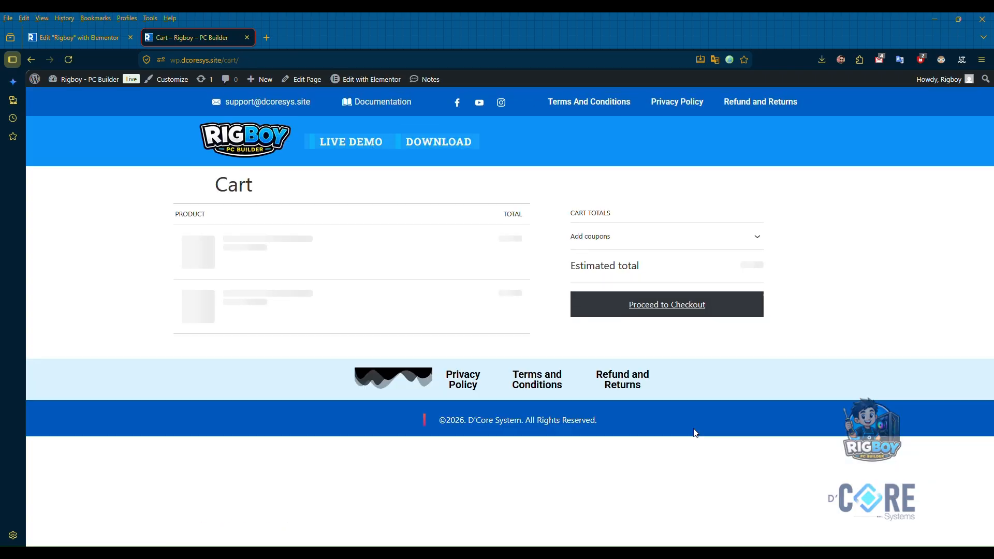
- Check the products listed in the cart, proceed to checkout, and look over the billing address and payment options
{"action": "scroll", "coordinate": [335, 345], "scroll_direction": "down", "scroll_amount": 2}
{"action": "scroll", "coordinate": [335, 345], "scroll_direction": "down", "scroll_amount": 10}
{"action": "scroll", "coordinate": [381, 340], "scroll_direction": "up", "scroll_amount": 15}
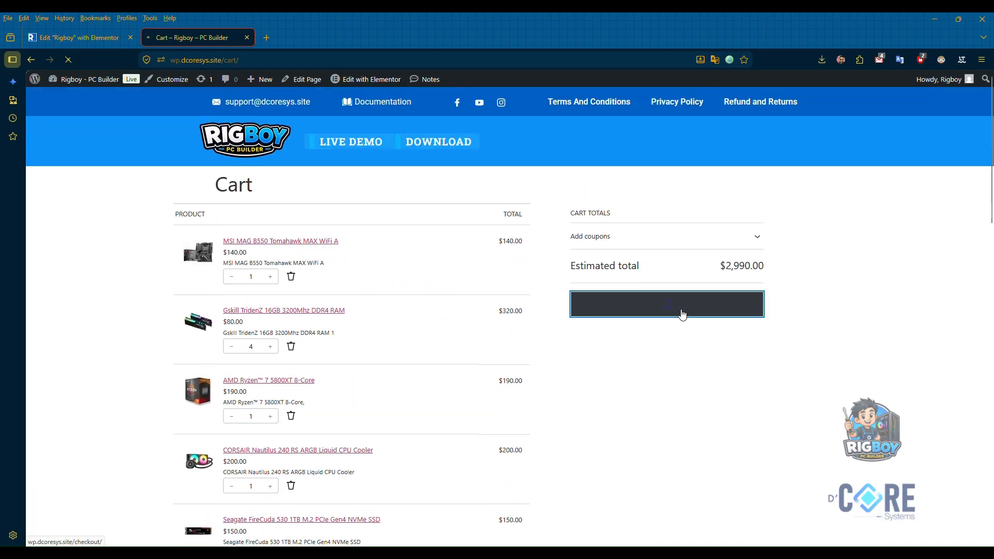
{"action": "left_click", "coordinate": [682, 313]}
{"action": "scroll", "coordinate": [481, 302], "scroll_direction": "down", "scroll_amount": 5}
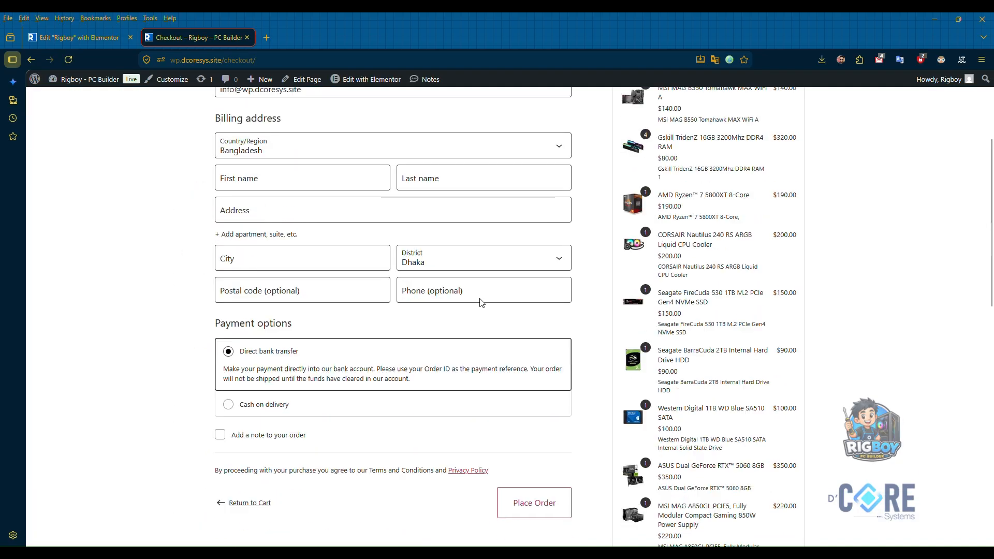
{"action": "left_click", "coordinate": [239, 284]}
- Start a new build with the AMD Ryzen 9 9950X3D A processor and open the motherboard choices
{"action": "scroll", "coordinate": [555, 333], "scroll_direction": "down", "scroll_amount": 1}
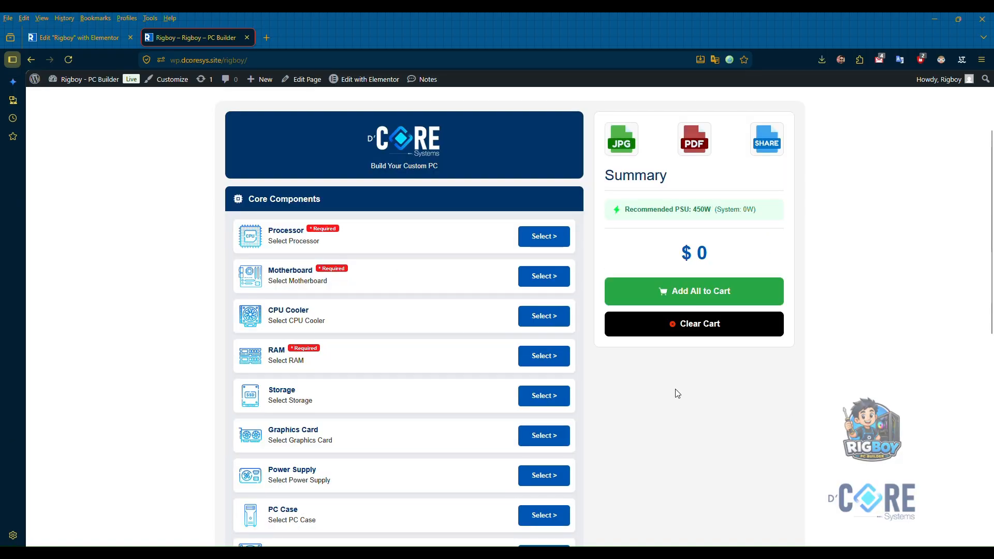
{"action": "left_click", "coordinate": [539, 237]}
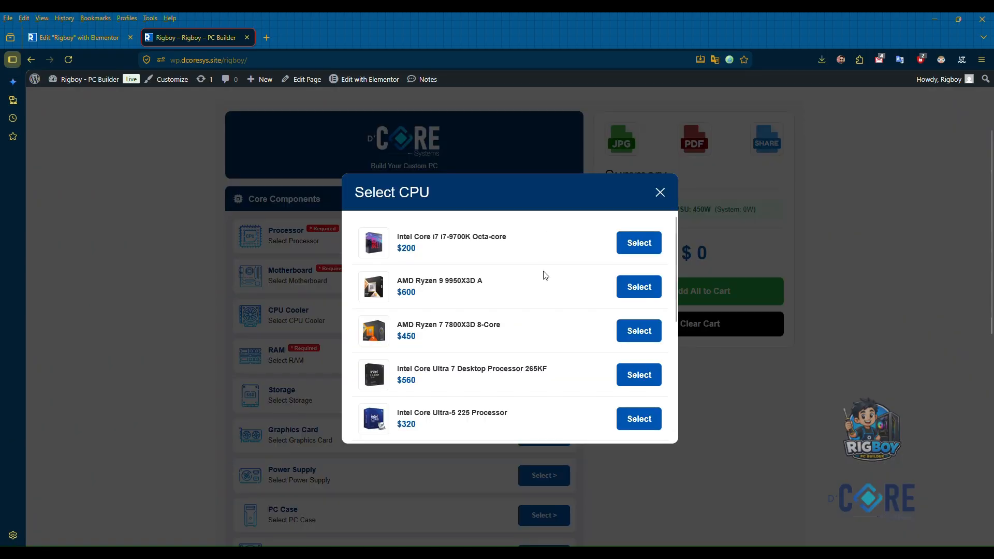
{"action": "left_click", "coordinate": [595, 288]}
{"action": "left_click", "coordinate": [523, 289]}
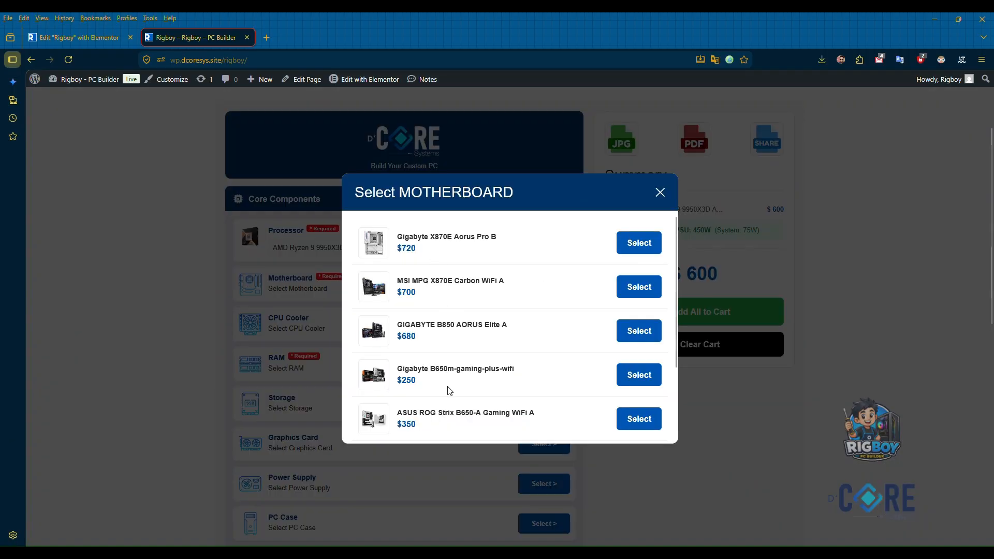